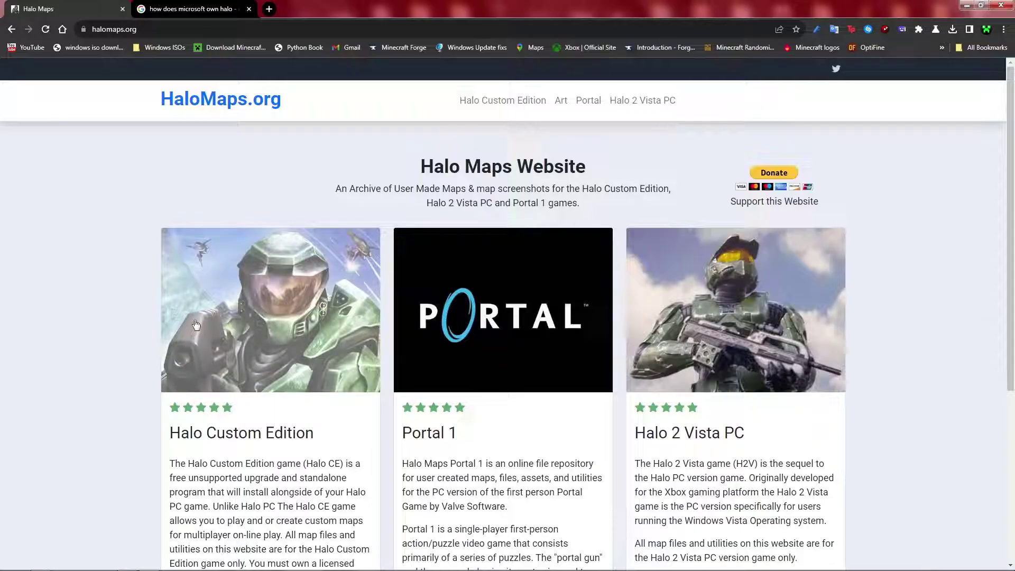
# Open the Halo Custom Edition section of halomaps.org and list the official Halo Custom Edition Game files
pyautogui.click(196, 347)
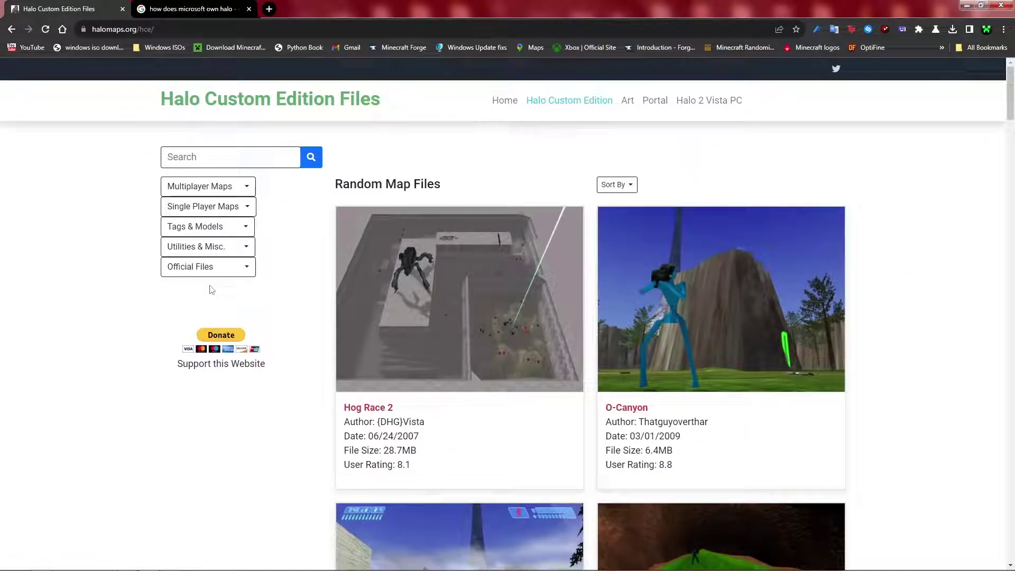
pyautogui.click(214, 272)
pyautogui.click(214, 294)
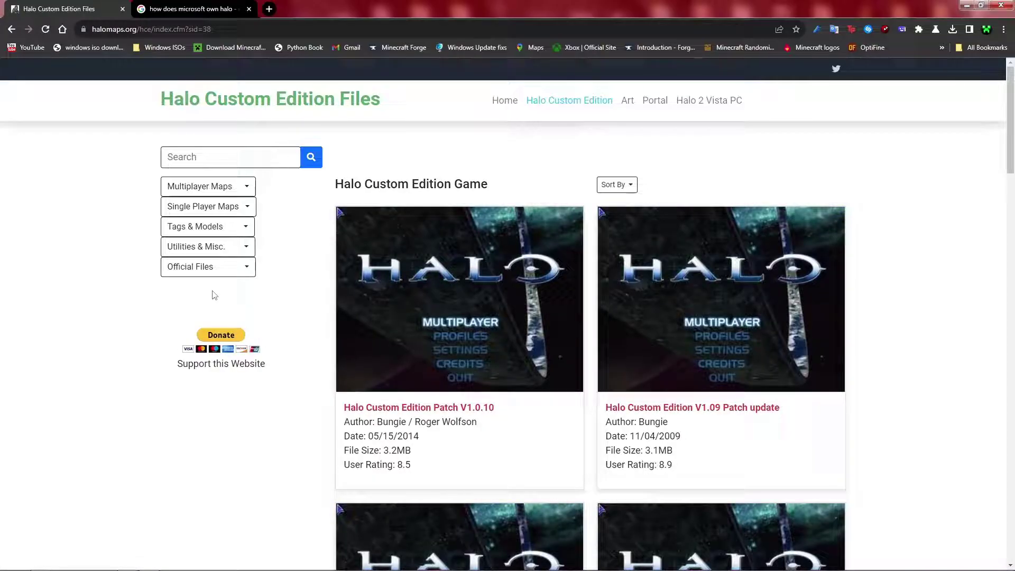
# Find the Halo Custom Edition Game [English] entry in the file list and download it
pyautogui.scroll(-2, 950, 358)
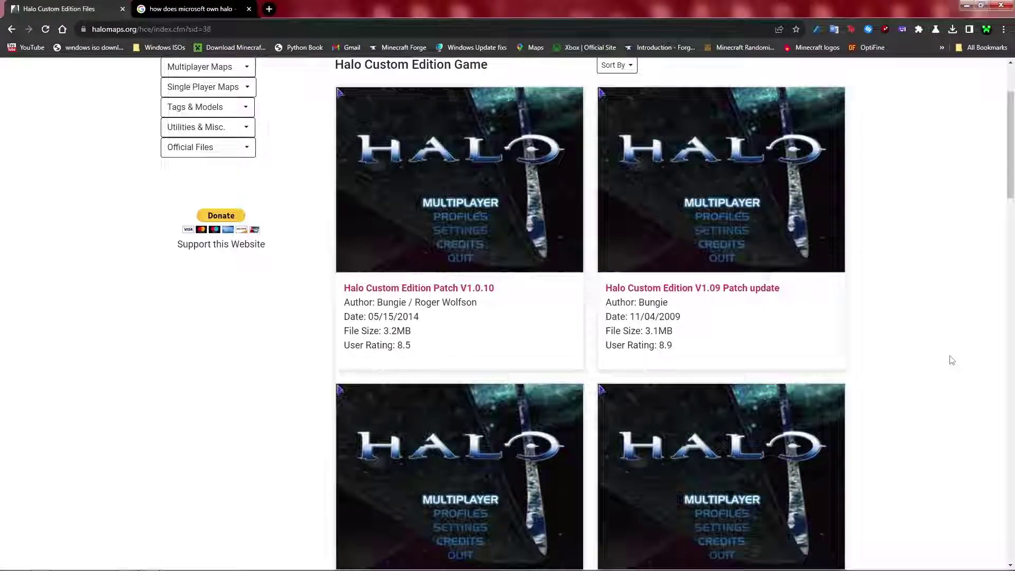
pyautogui.scroll(-7, 952, 360)
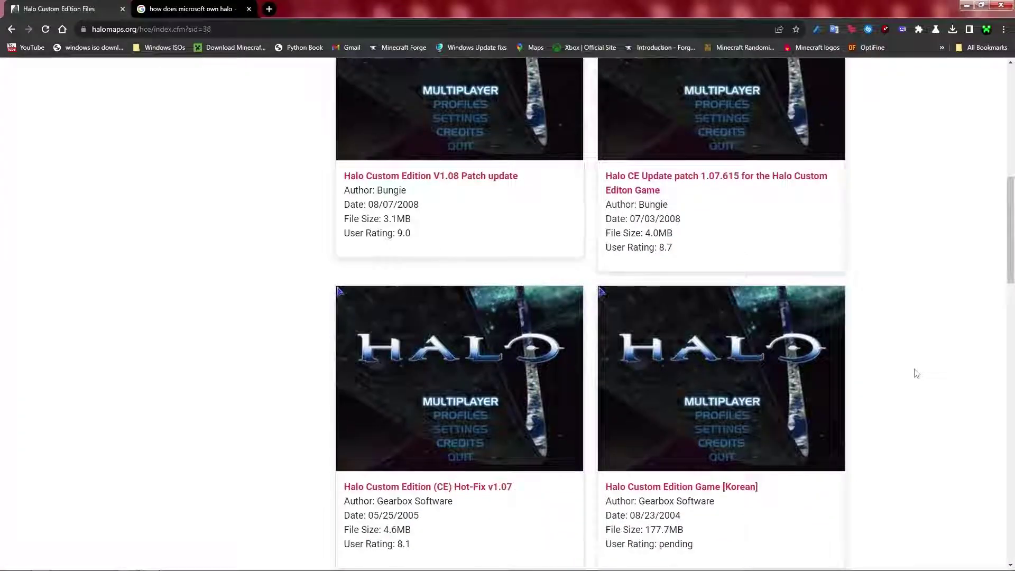
pyautogui.scroll(-18, 916, 373)
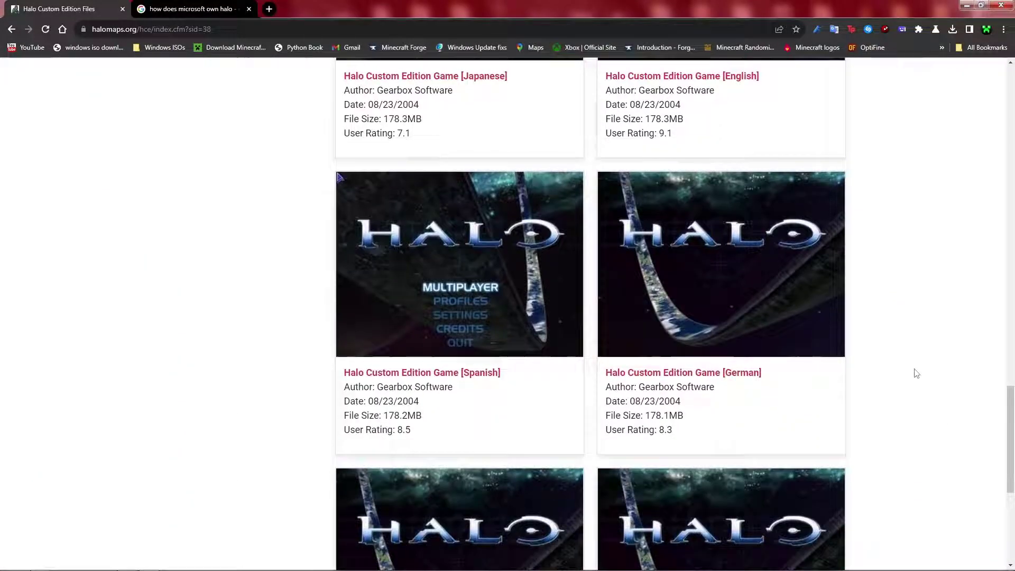
pyautogui.scroll(-5, 916, 373)
pyautogui.scroll(7, 916, 370)
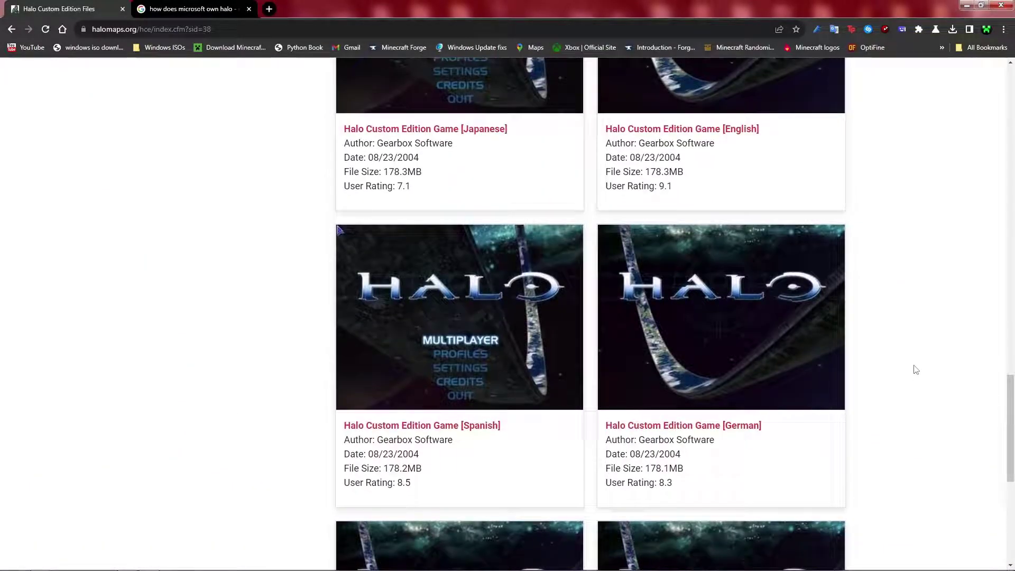
pyautogui.scroll(5, 916, 369)
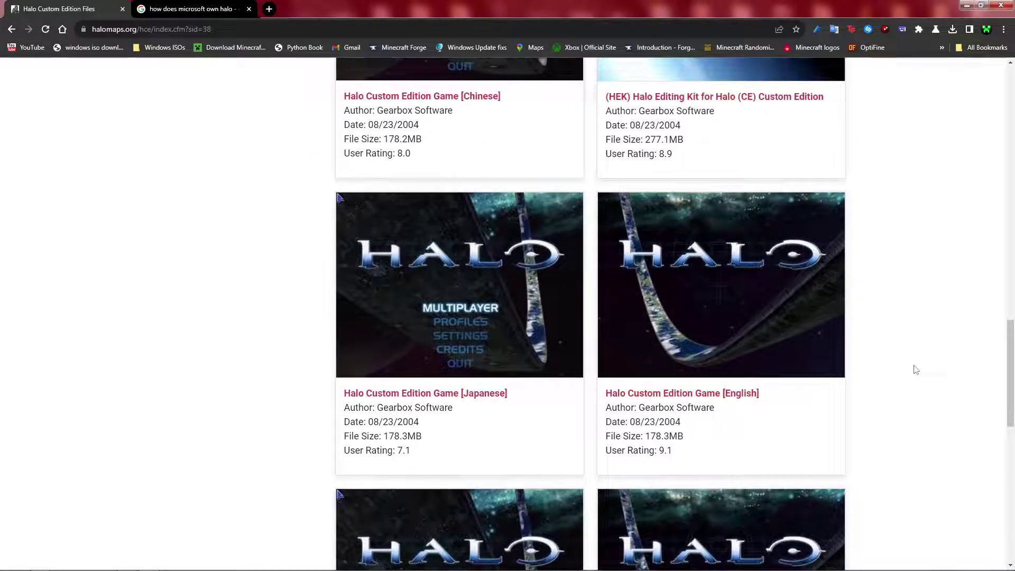
pyautogui.click(640, 331)
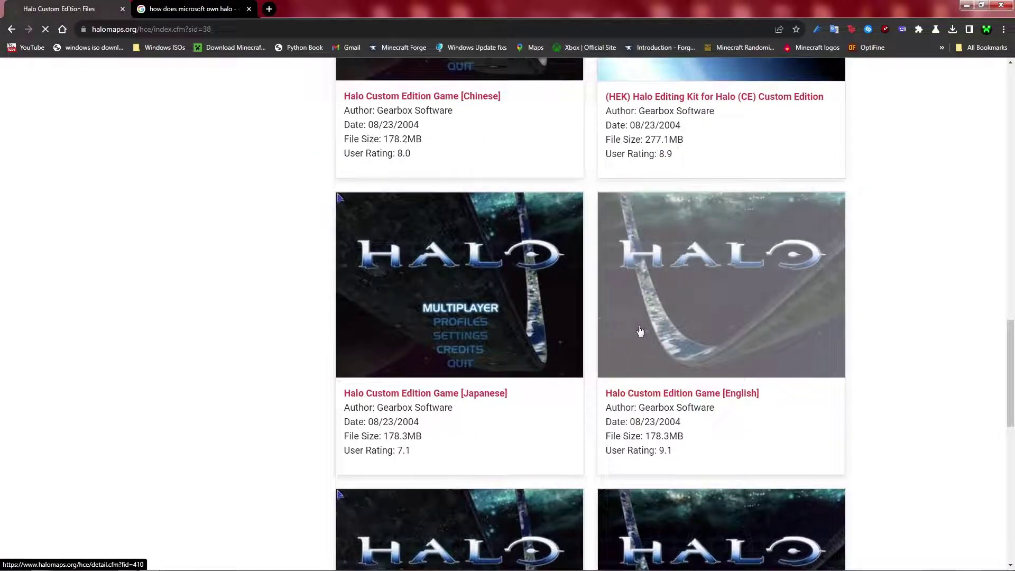
pyautogui.scroll(-5, 623, 360)
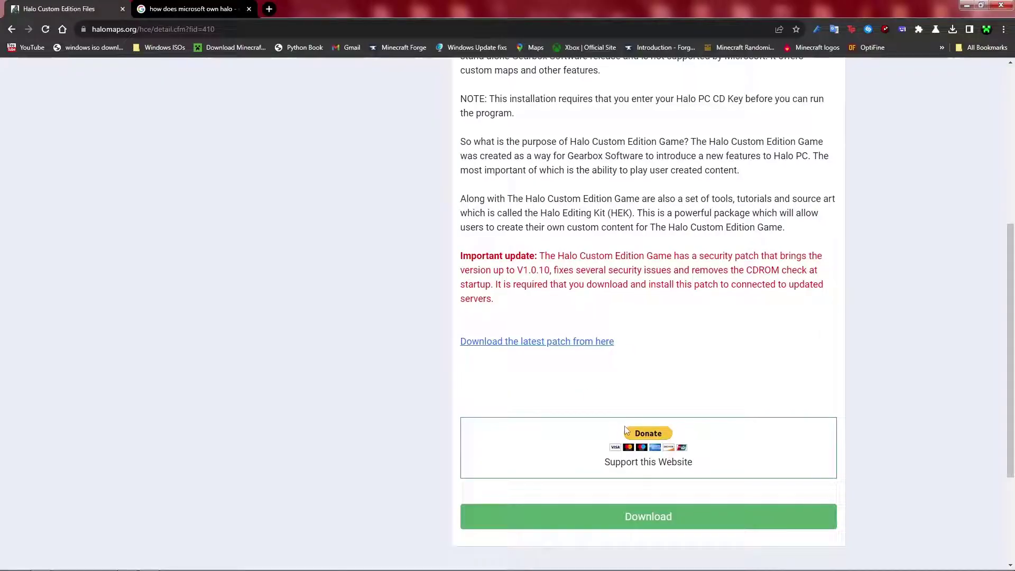
pyautogui.click(612, 515)
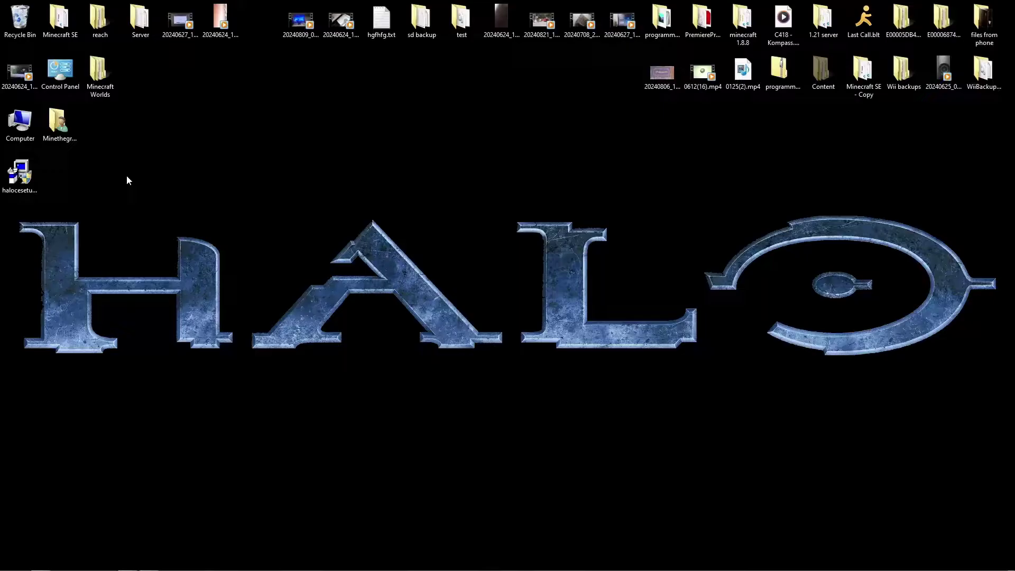
# Move the downloaded Halo Custom Edition setup file to the middle of the desktop, run it and start the installation
pyautogui.moveTo(20, 174); pyautogui.dragTo(503, 230)
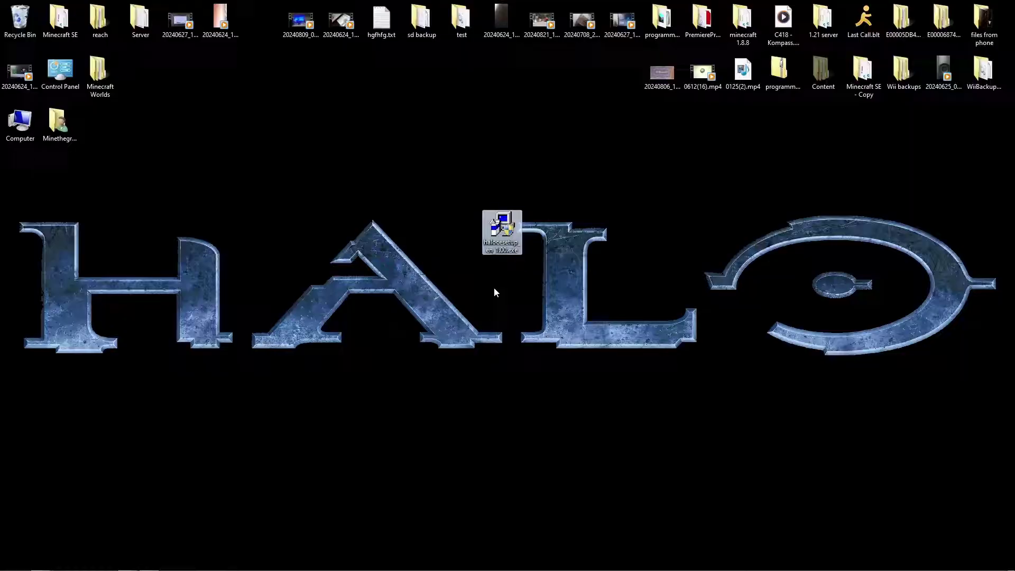
pyautogui.doubleClick(501, 232)
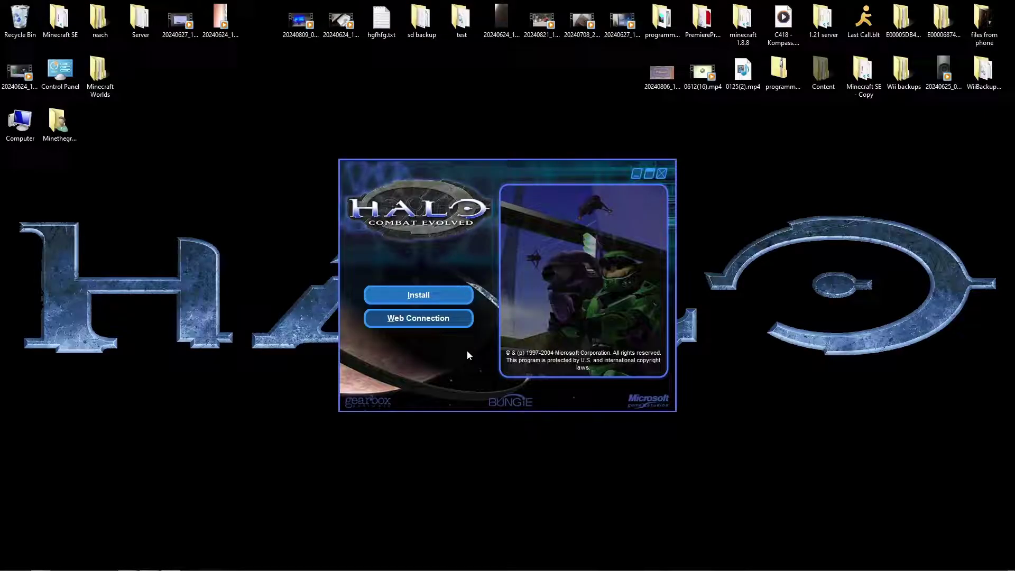
pyautogui.click(411, 295)
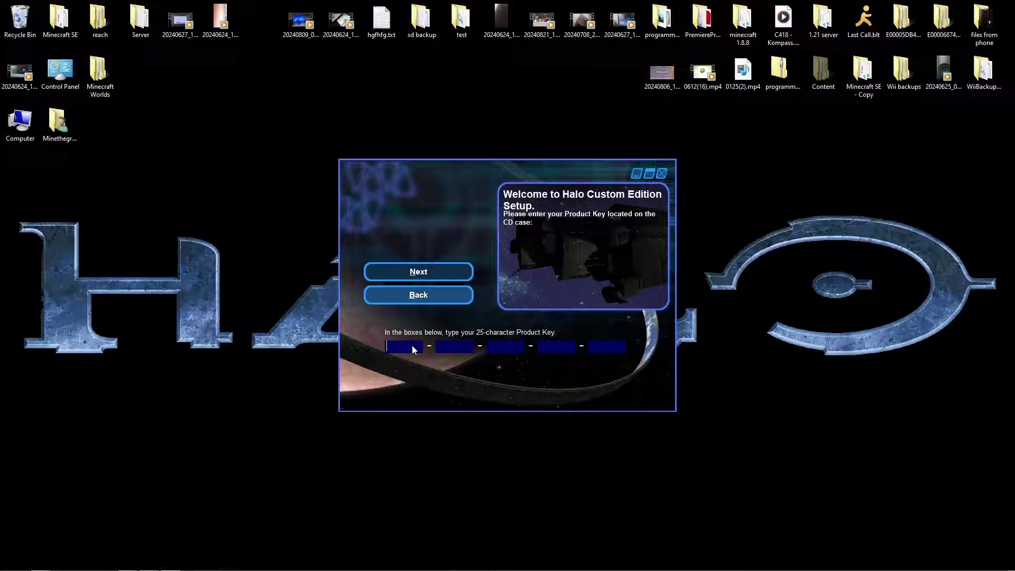
# Enter the product key, install Halo Custom Edition in the default folder with the default options, and start the game
pyautogui.click(418, 271)
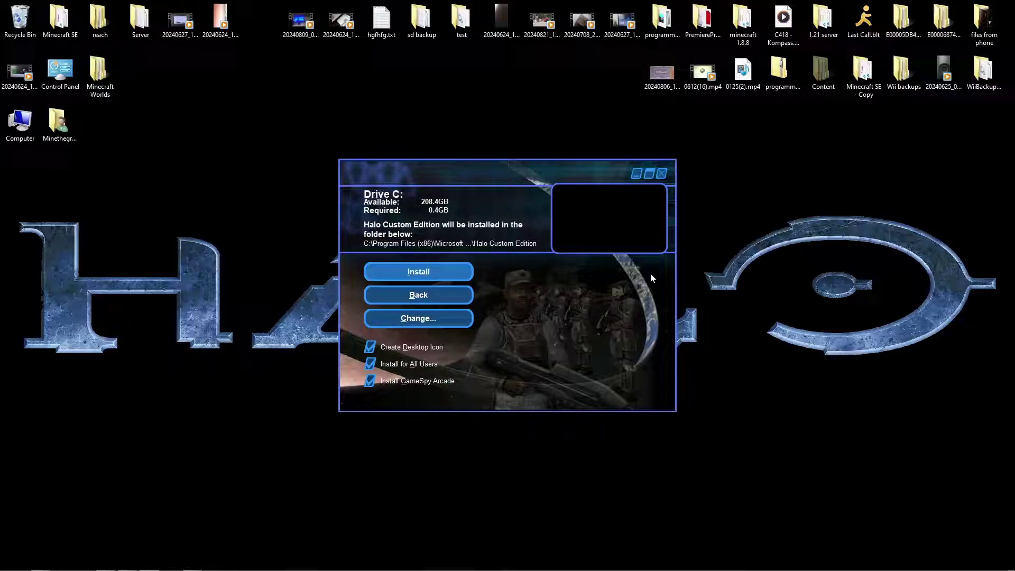
pyautogui.click(439, 272)
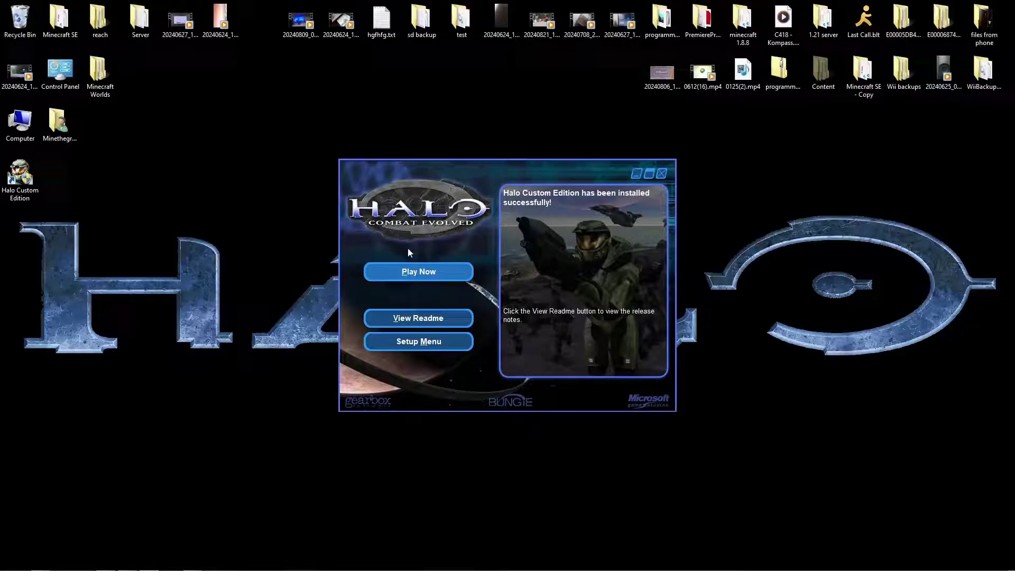
pyautogui.click(418, 272)
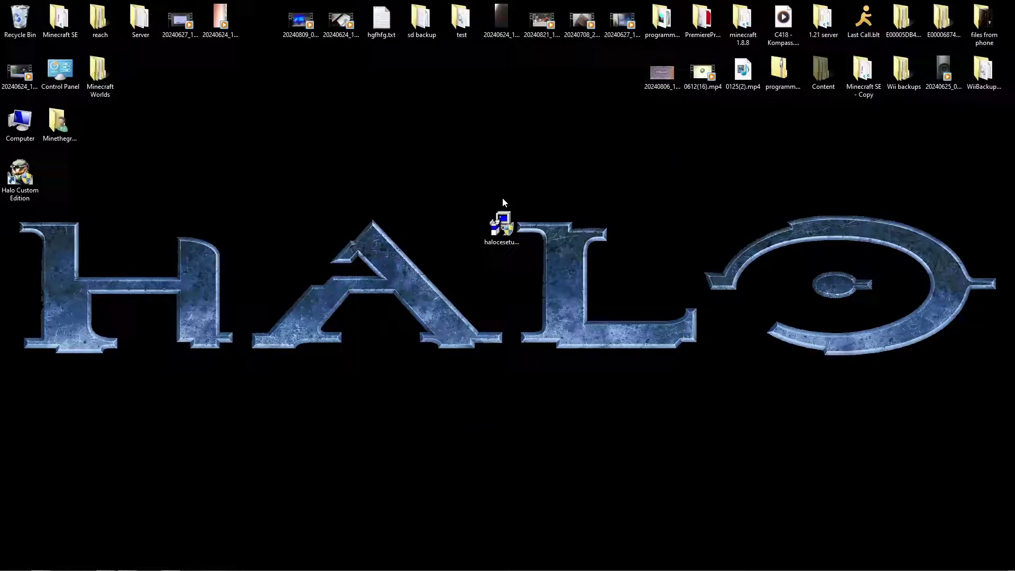
# Return to the halomaps.org listing in the browser and download Halo Custom Edition Patch V1.0.10
pyautogui.hotkey('alt', 'Tab')
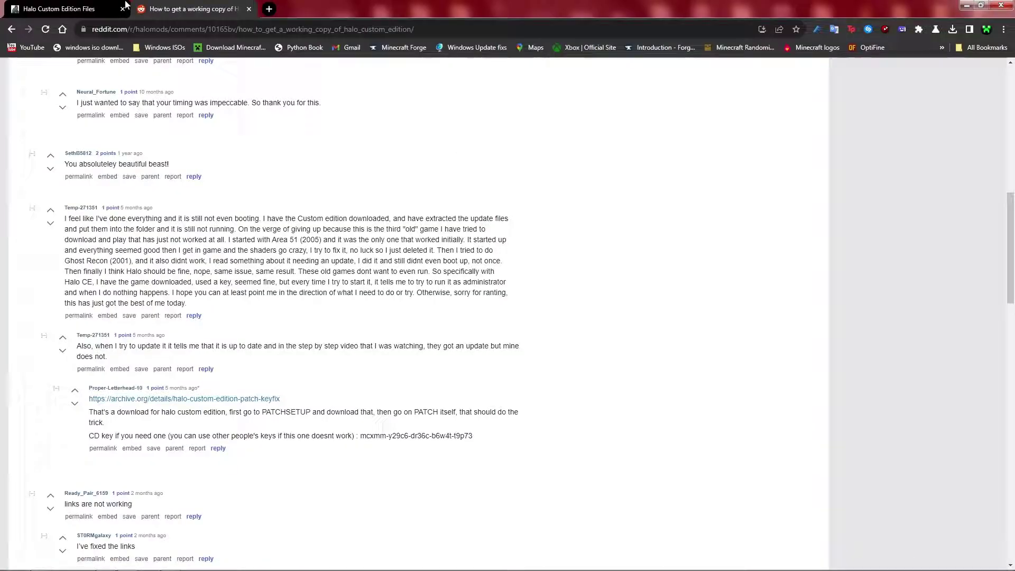
pyautogui.click(58, 8)
pyautogui.scroll(-2, 576, 377)
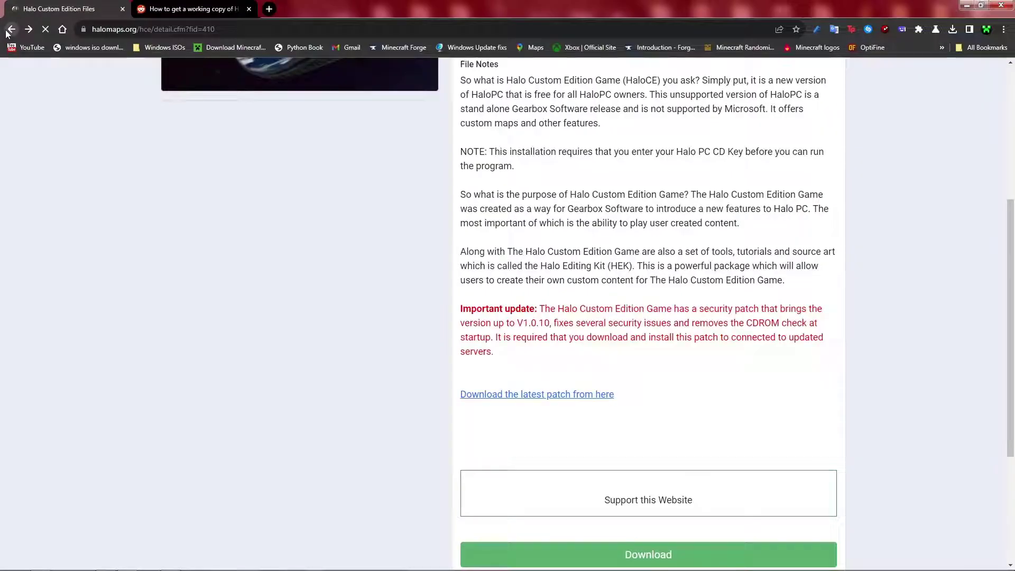
pyautogui.click(9, 30)
pyautogui.scroll(20, 561, 350)
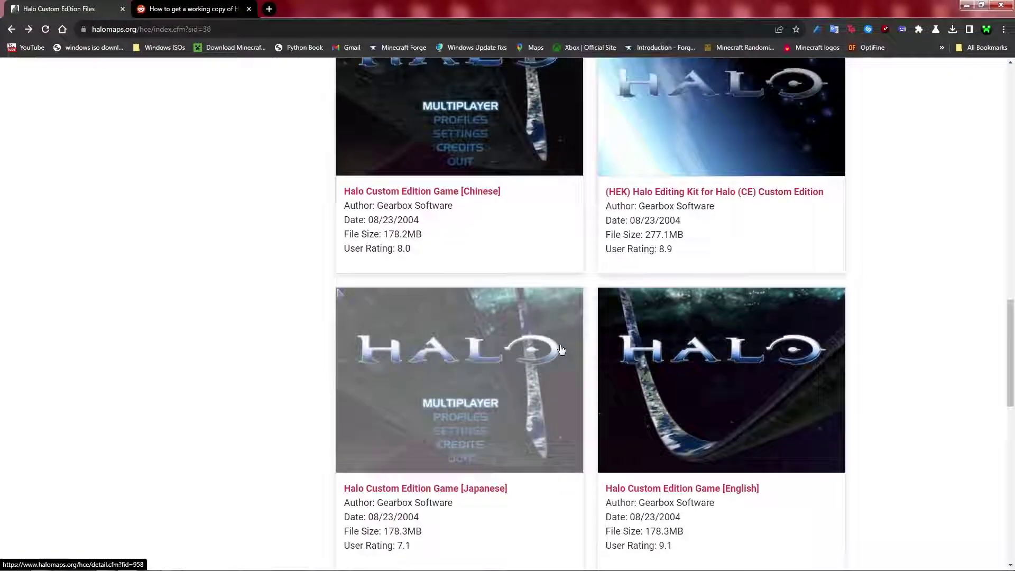
pyautogui.scroll(1, 562, 350)
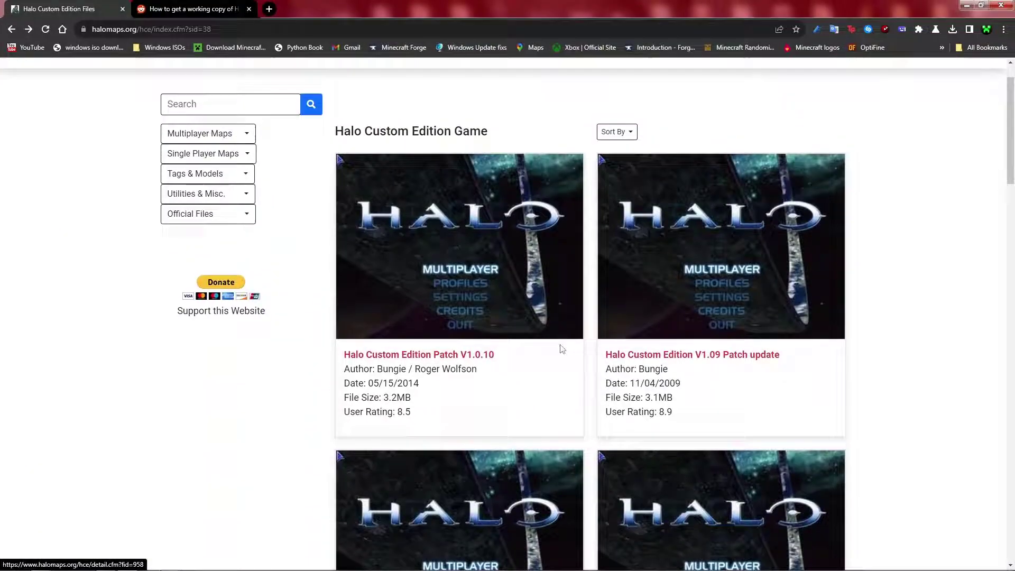
pyautogui.click(414, 358)
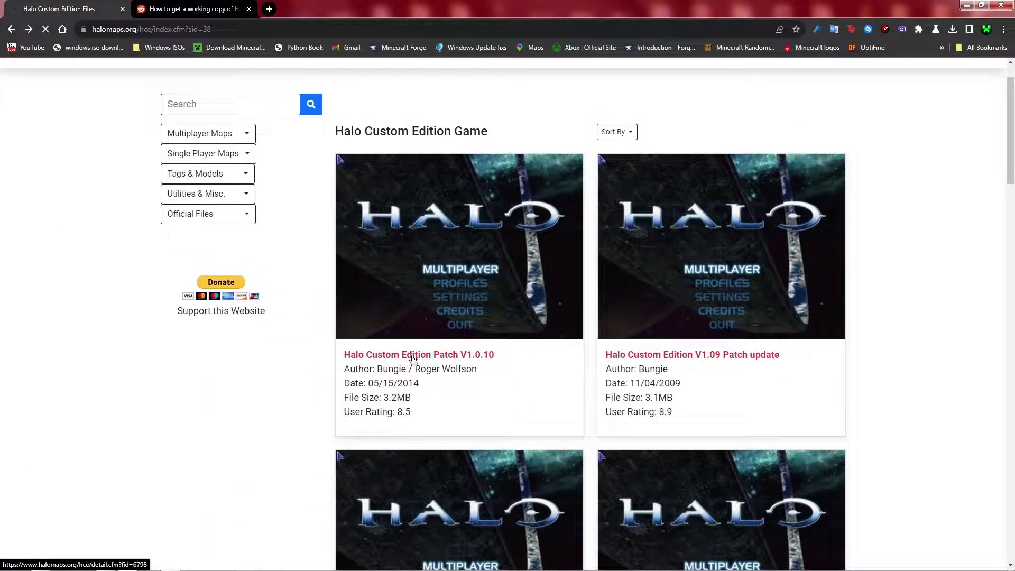
pyautogui.scroll(-3, 476, 317)
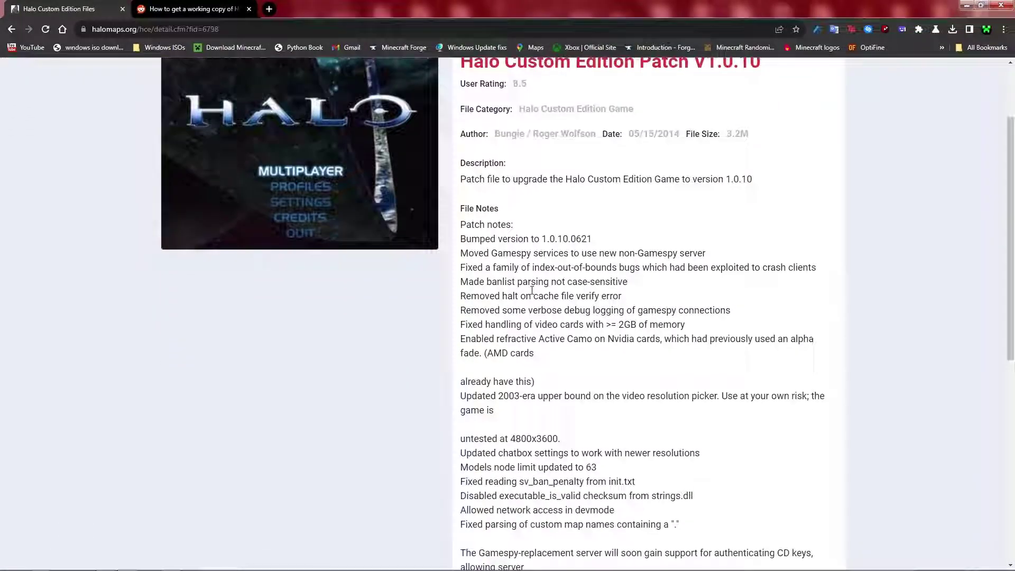
pyautogui.scroll(3, 566, 253)
pyautogui.scroll(-14, 615, 367)
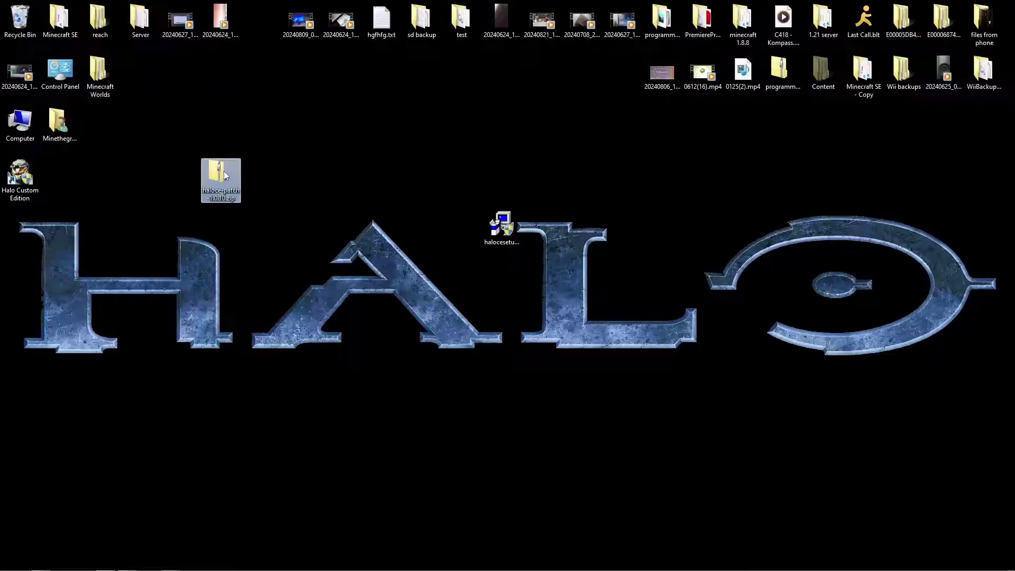
# Extract the haloce-patch-1.0.10 archive into its own folder with 7-Zip, place that folder below the archive and open it
pyautogui.rightClick(224, 172)
pyautogui.moveTo(317, 252)
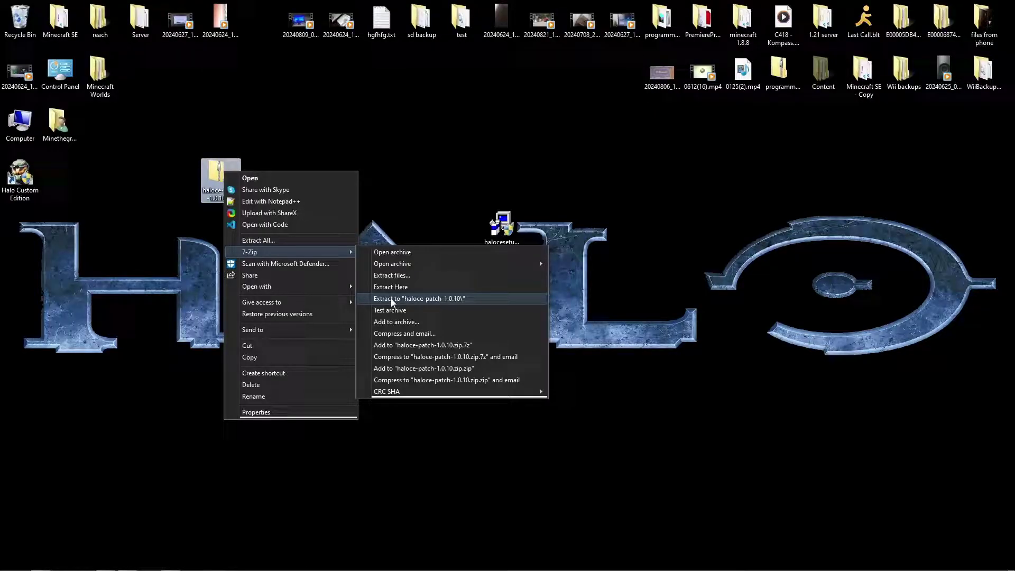
pyautogui.click(391, 299)
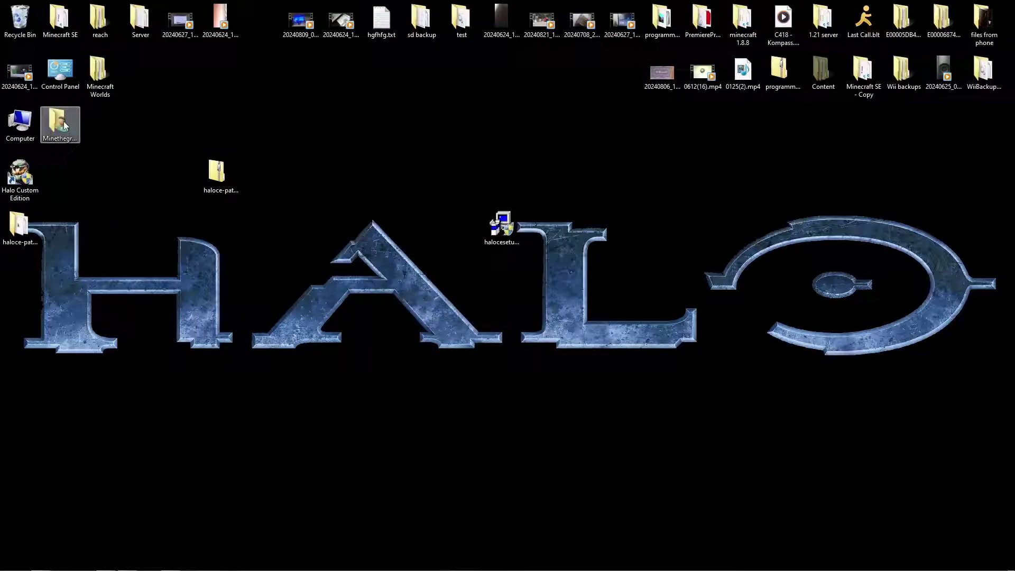
pyautogui.moveTo(19, 224); pyautogui.dragTo(216, 238)
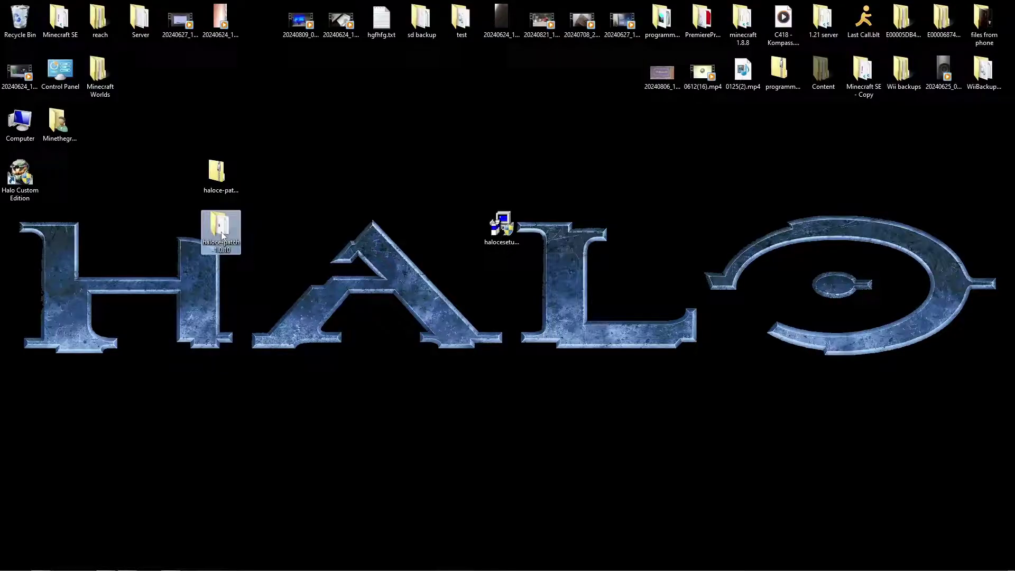
pyautogui.doubleClick(221, 232)
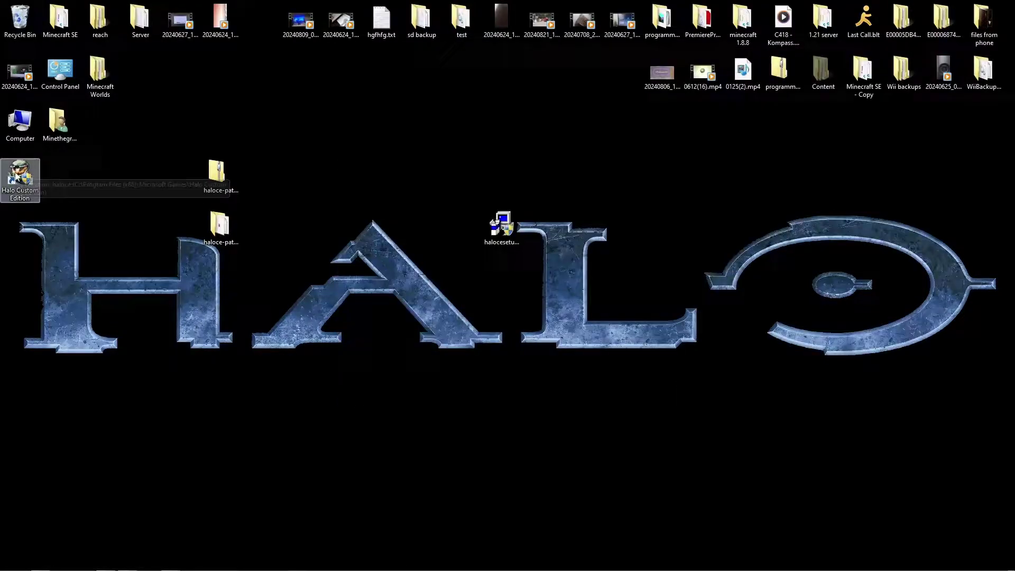
# Append -windowed to the target of the Halo Custom Edition desktop shortcut and save its properties
pyautogui.keyDown('alt'); pyautogui.doubleClick(16, 176); pyautogui.keyUp('alt')
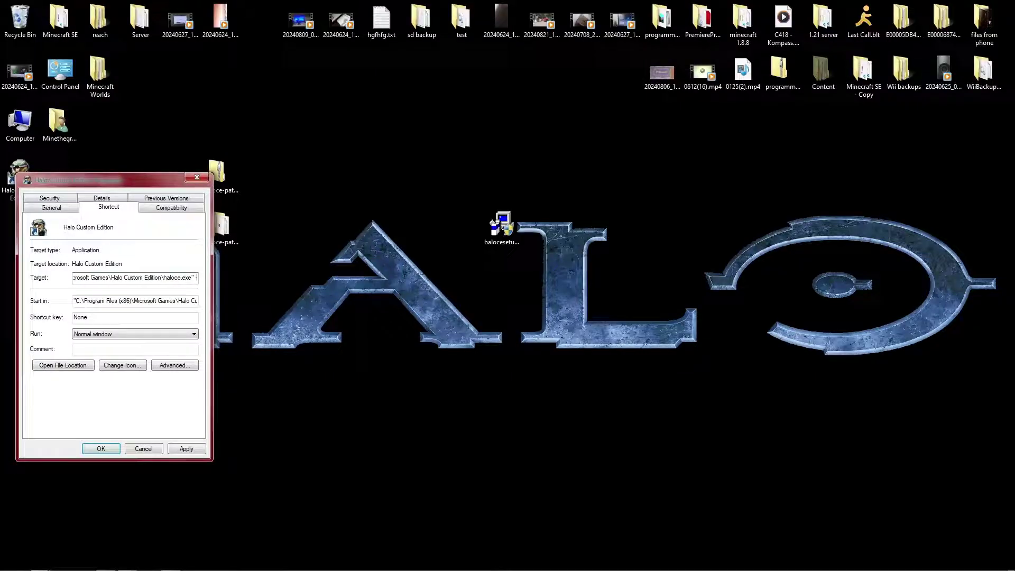
pyautogui.write('-windo')
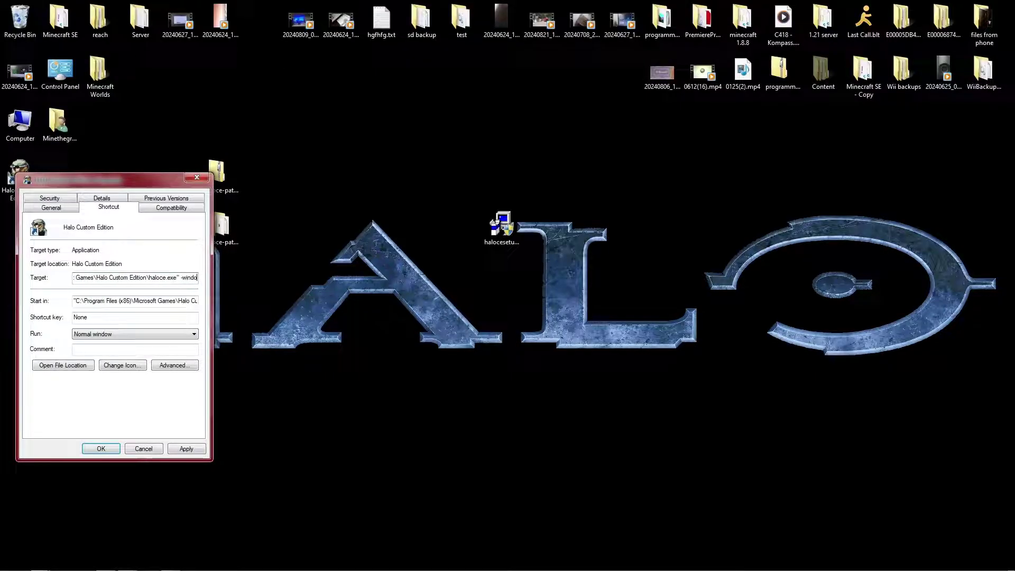
pyautogui.write('wed')
pyautogui.press('Return')
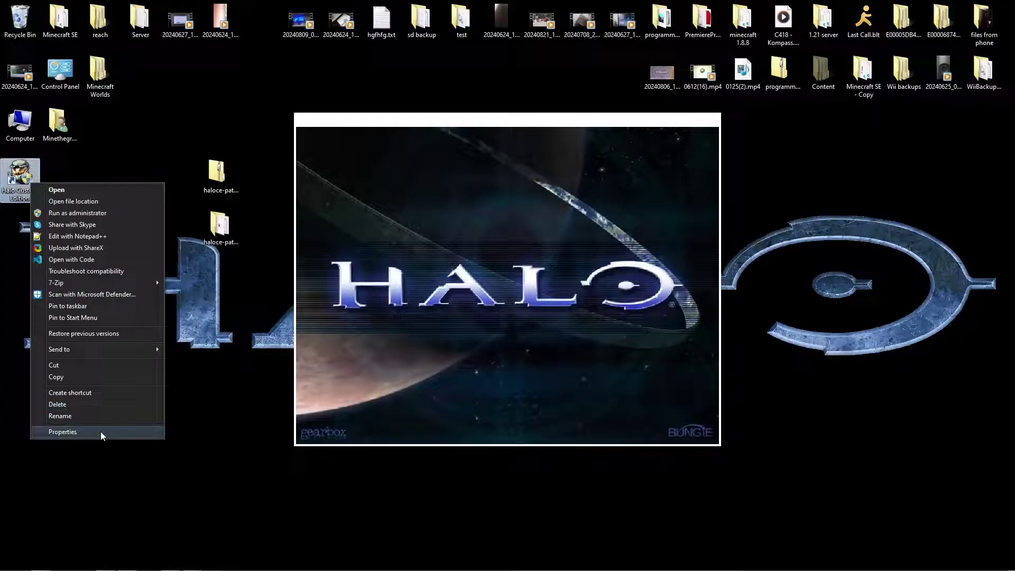
# Turn off the Windows XP (Service Pack 2) compatibility mode for the Halo Custom Edition shortcut
pyautogui.click(100, 431)
pyautogui.click(187, 218)
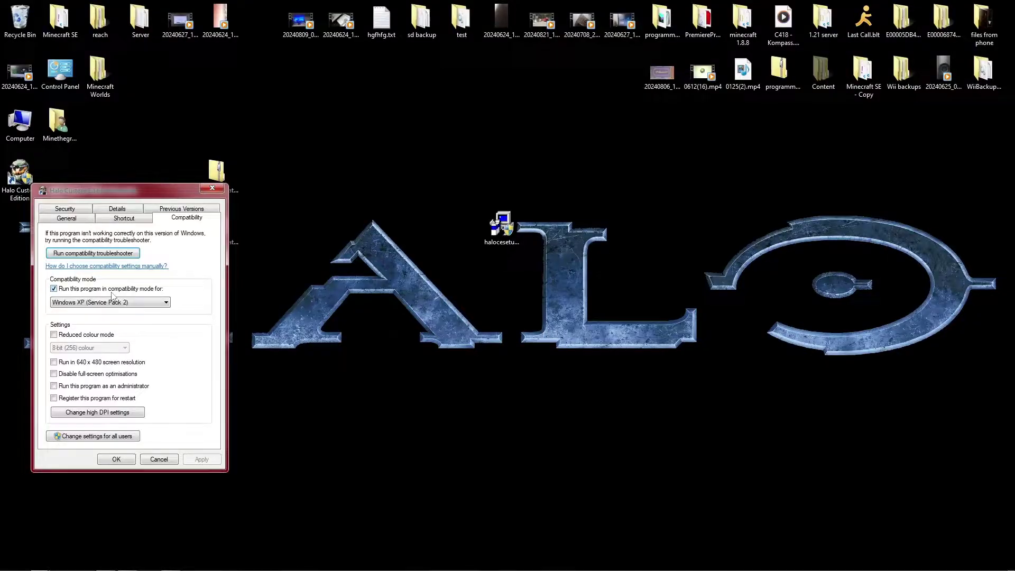
pyautogui.click(105, 292)
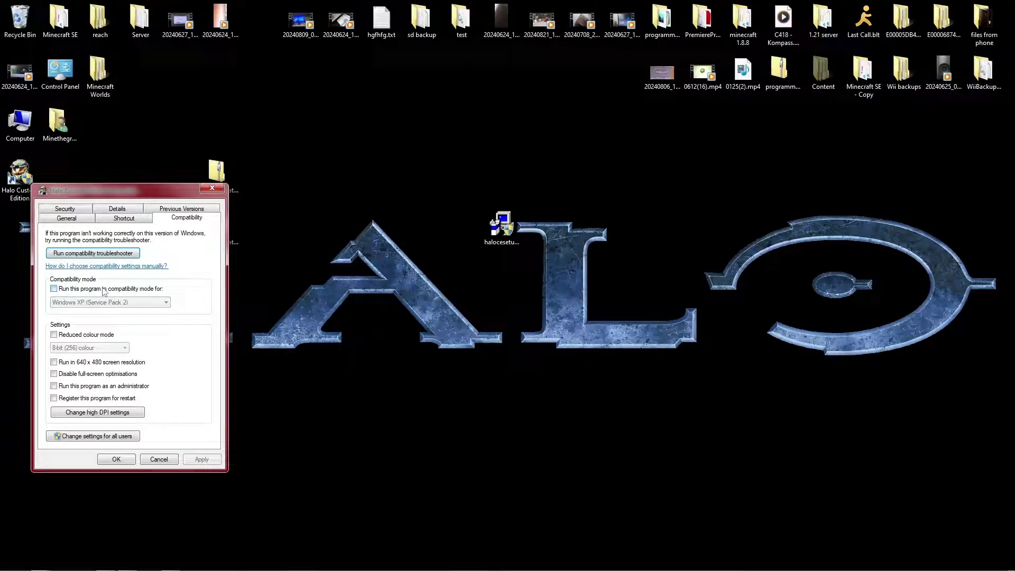
pyautogui.click(134, 459)
# Launch Halo Custom Edition from the desktop and open its multiplayer menu
pyautogui.doubleClick(19, 177)
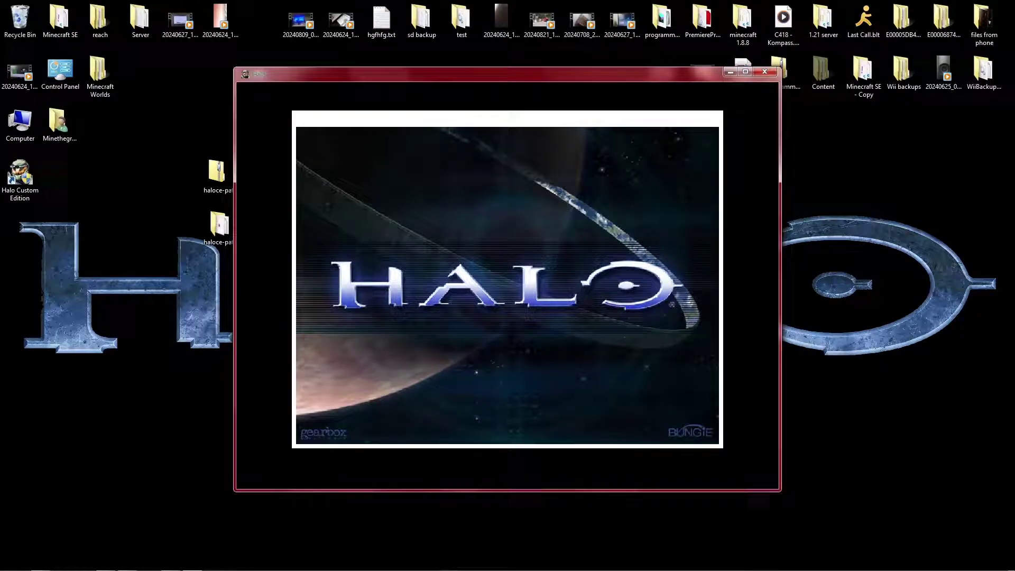
pyautogui.press('super')
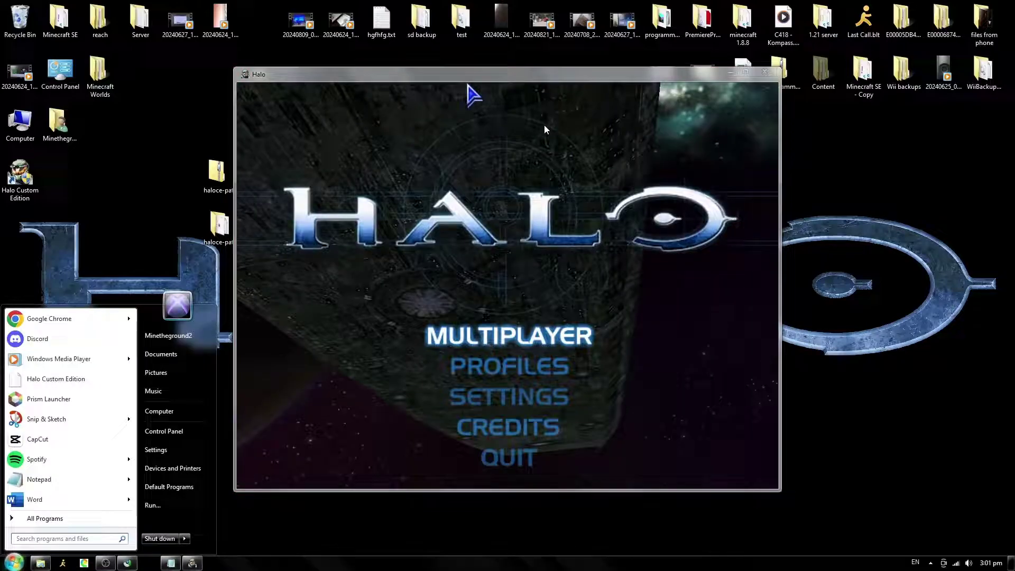
pyautogui.click(524, 321)
pyautogui.click(517, 336)
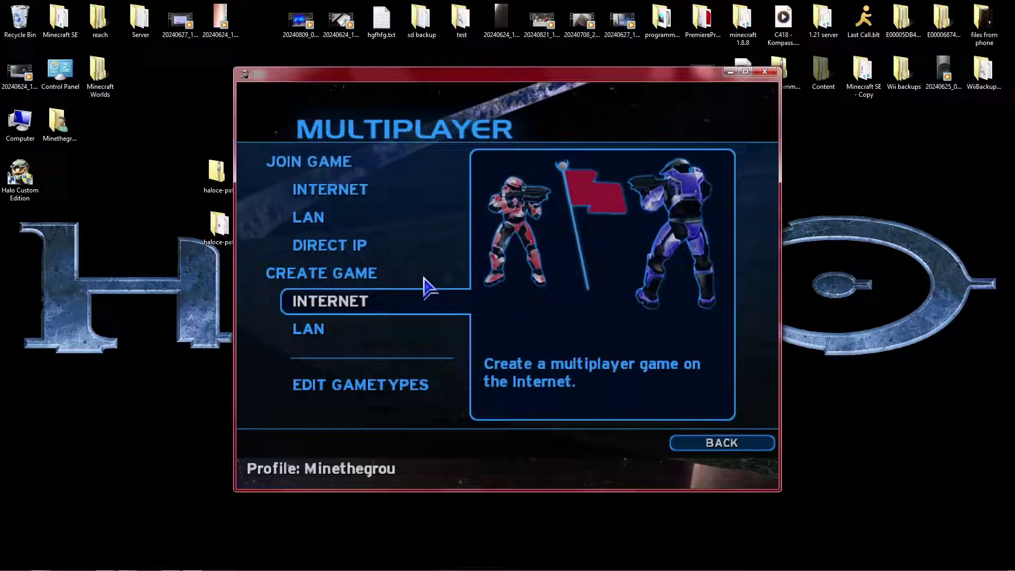
# Create an Internet multiplayer game on Battle Creek with the standard Slayer gametype and start the server
pyautogui.click(391, 302)
pyautogui.click(451, 191)
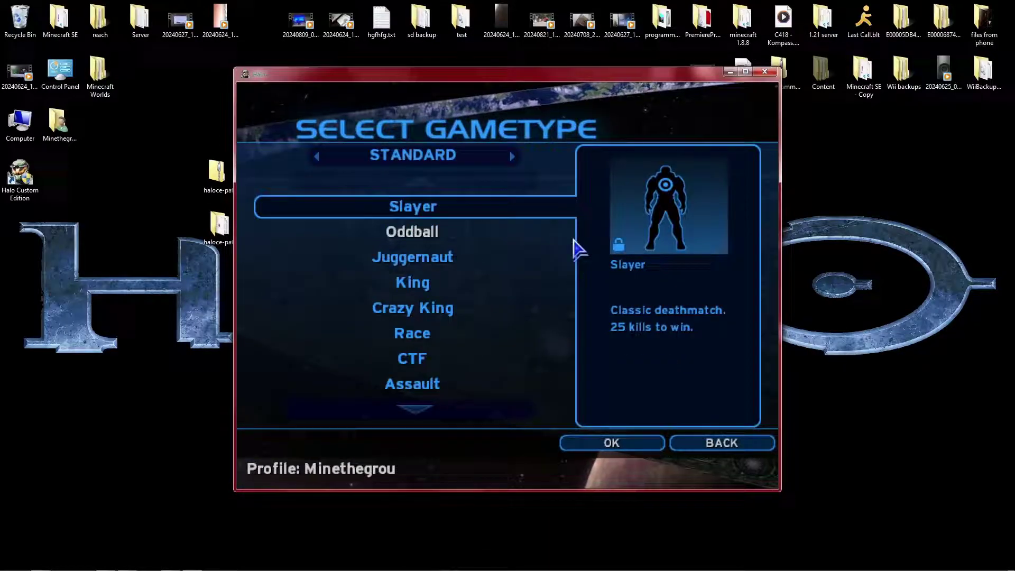
pyautogui.click(431, 212)
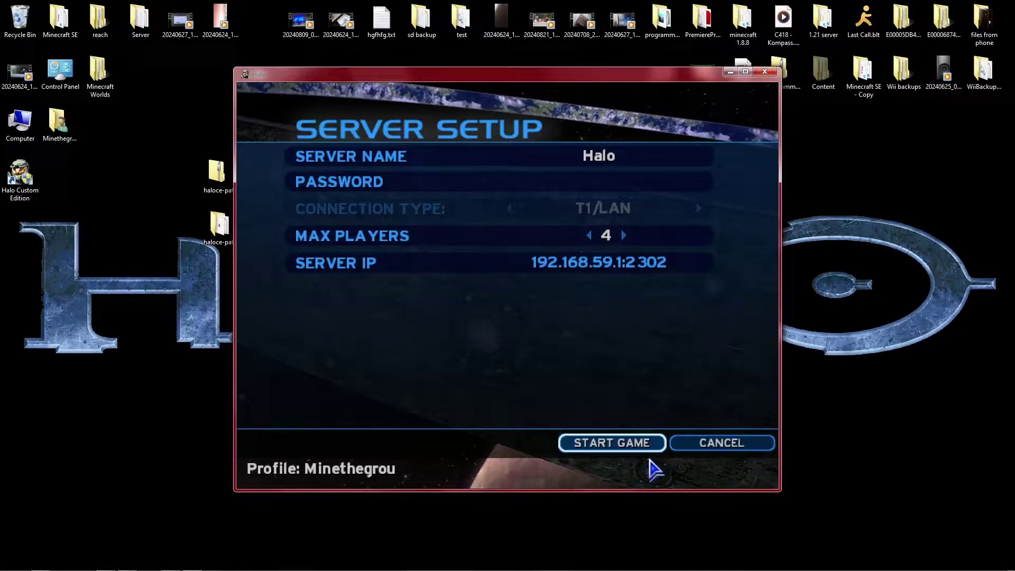
pyautogui.click(618, 446)
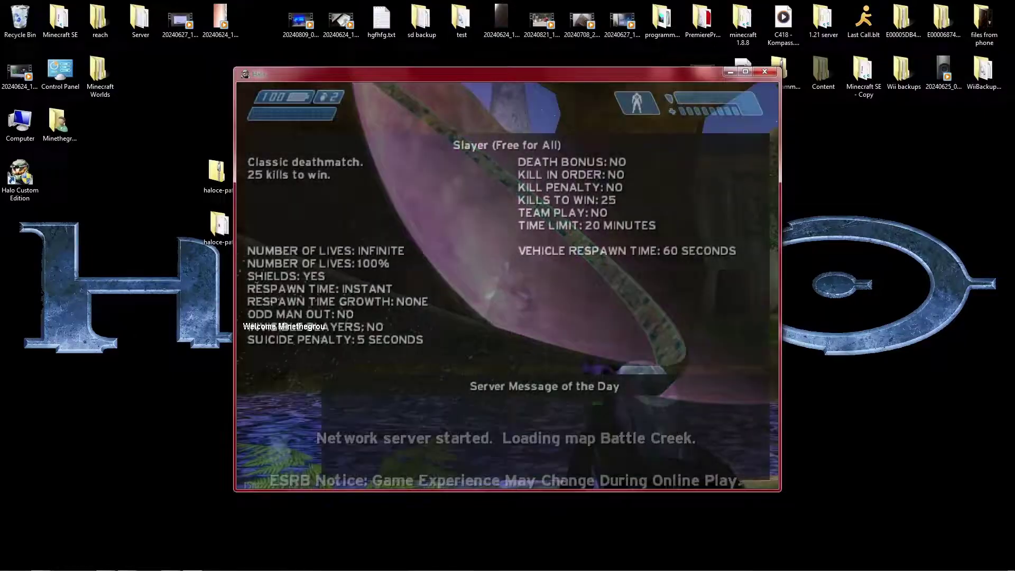
# Walk through the Battle Creek map to the needler on the ground and pick it up
pyautogui.press('w')
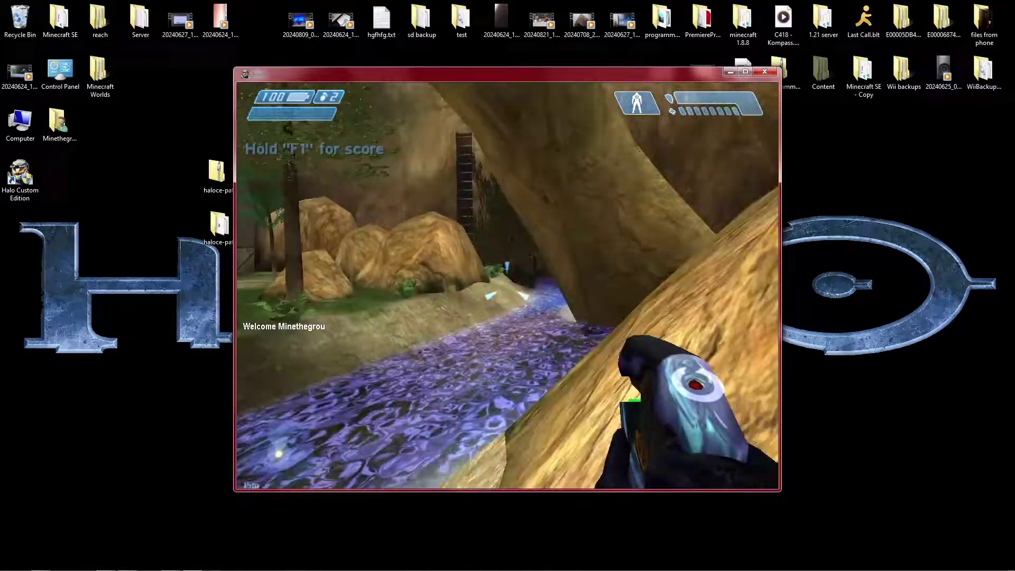
pyautogui.press('w')
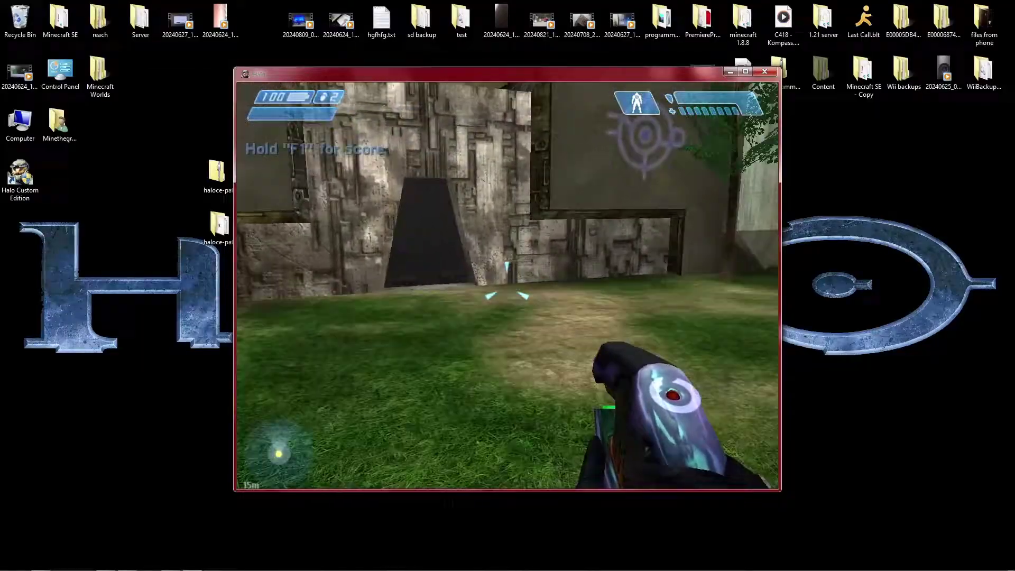
pyautogui.press('w')
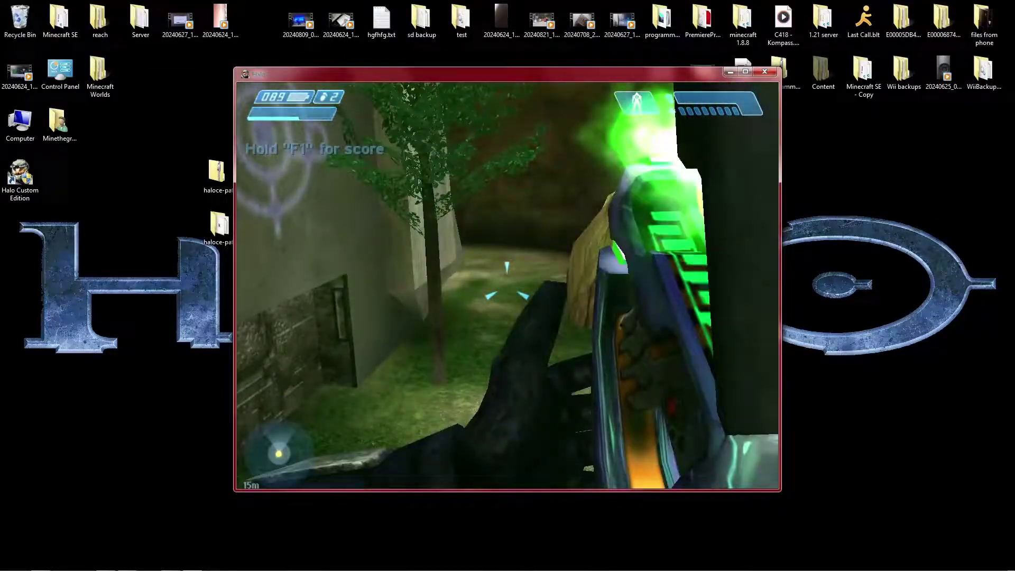
pyautogui.press('w')
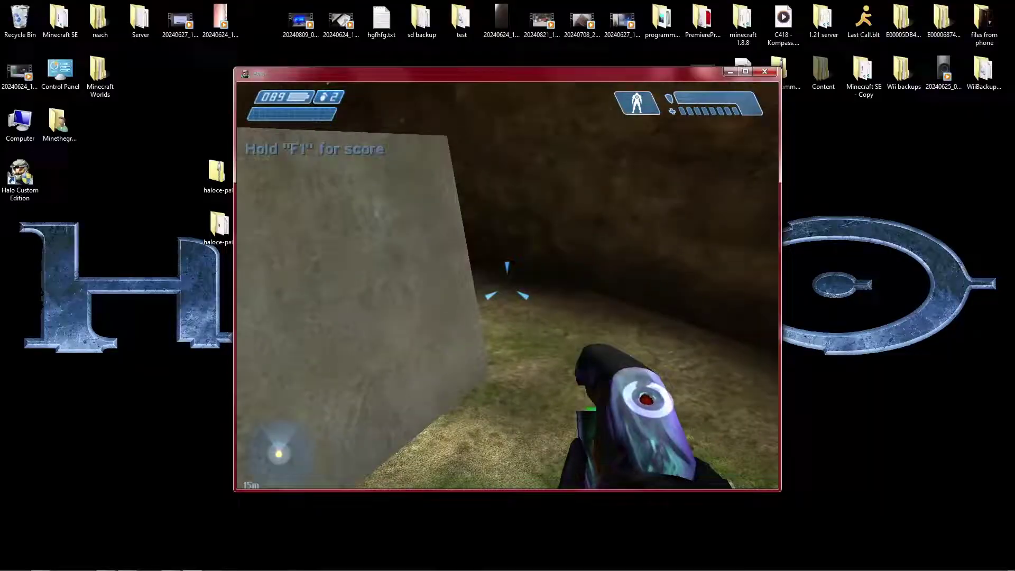
pyautogui.press('w')
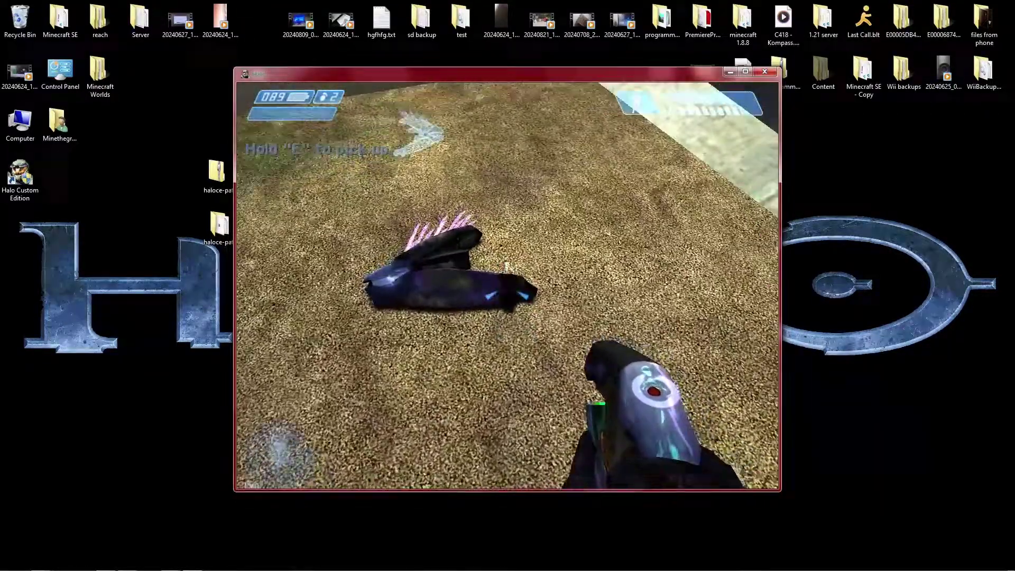
pyautogui.press('e')
# Leave the running match and exit Halo to the desktop, confirming the exit
pyautogui.press('Escape')
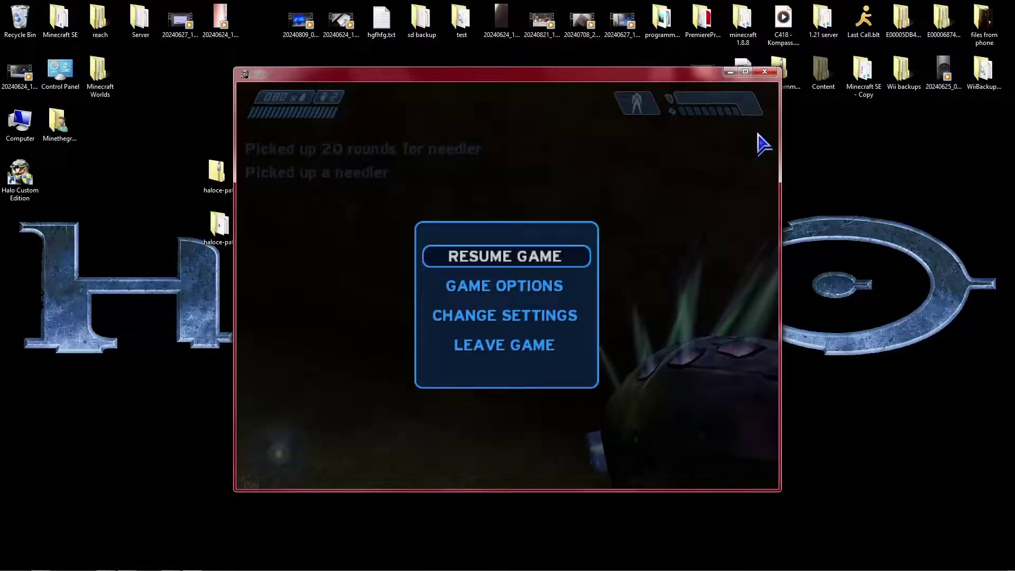
pyautogui.click(456, 351)
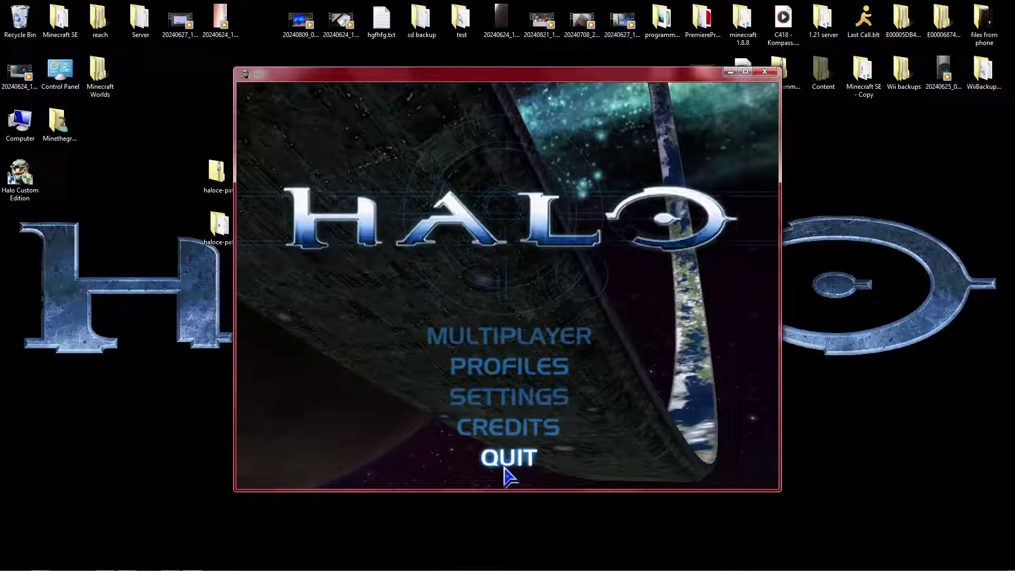
pyautogui.click(504, 470)
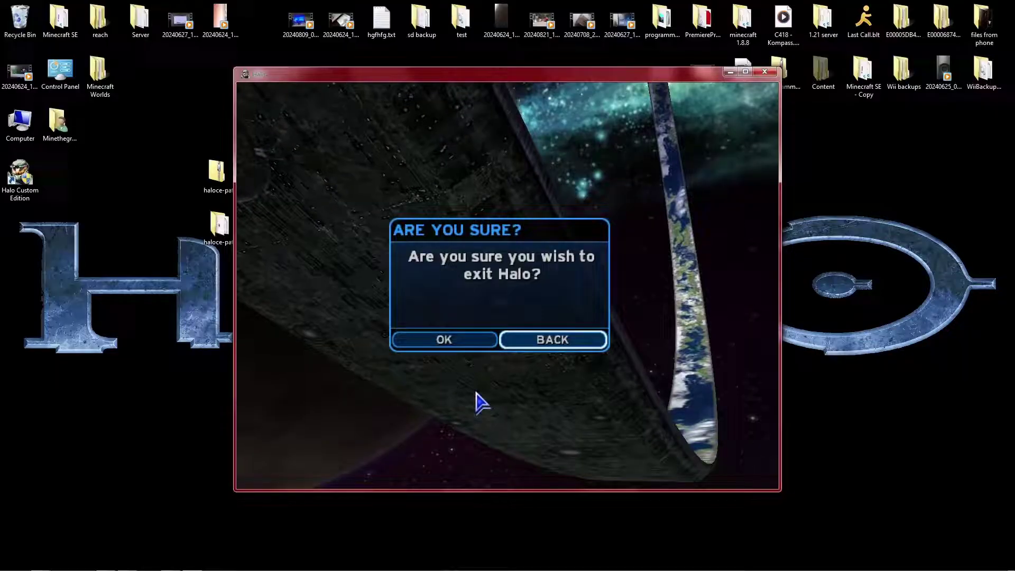
pyautogui.click(442, 345)
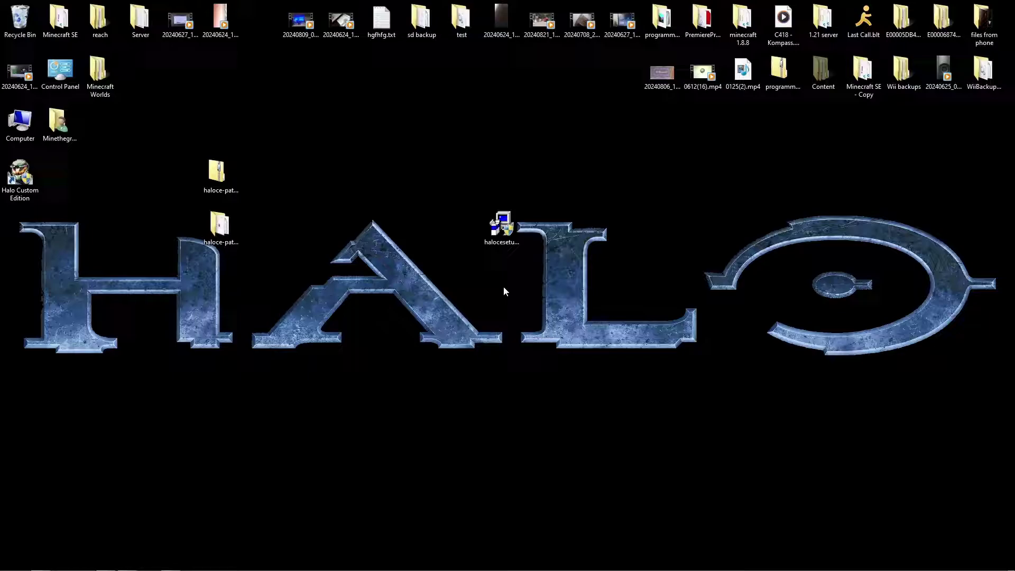
# Show the movement bindings of the 8BitDo Ultimate wireless controller in the controls setup and leave that screen
pyautogui.press('Right')
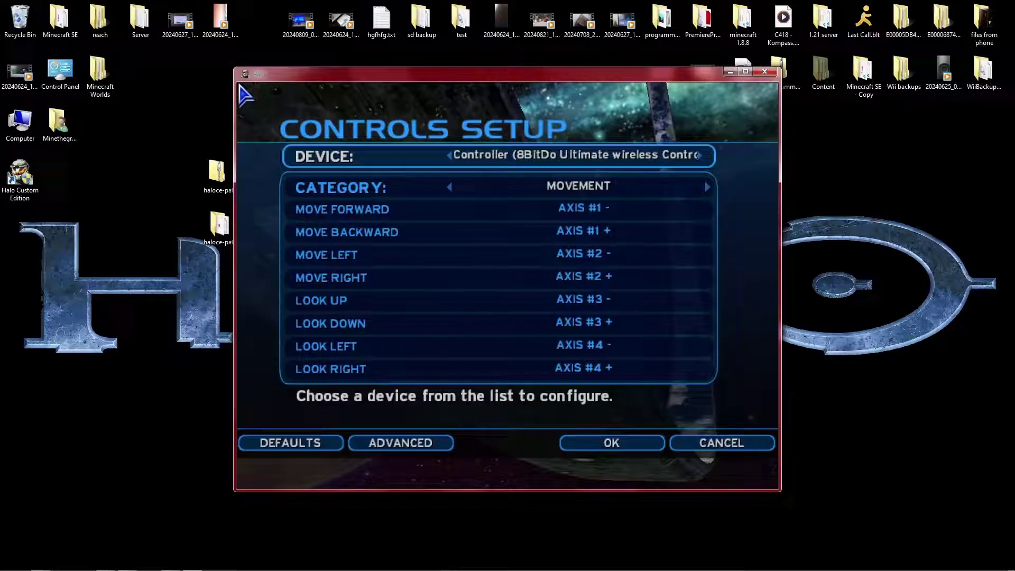
pyautogui.press('Down')
pyautogui.press('Up')
pyautogui.press('Escape')
# Open the profile selection and go to the delete option for the existing profile
pyautogui.press('Return')
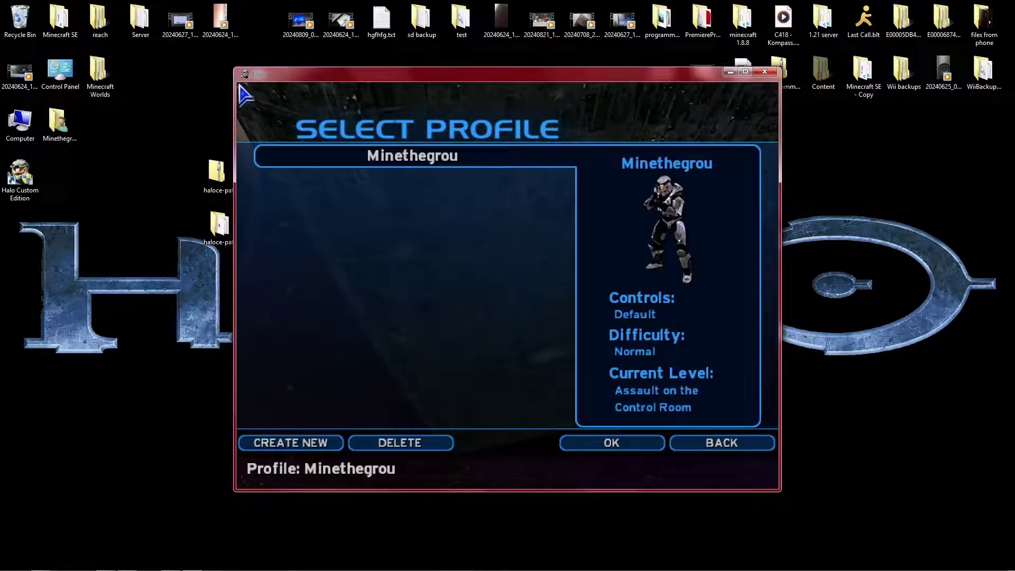
pyautogui.press('Down')
pyautogui.press('Right')
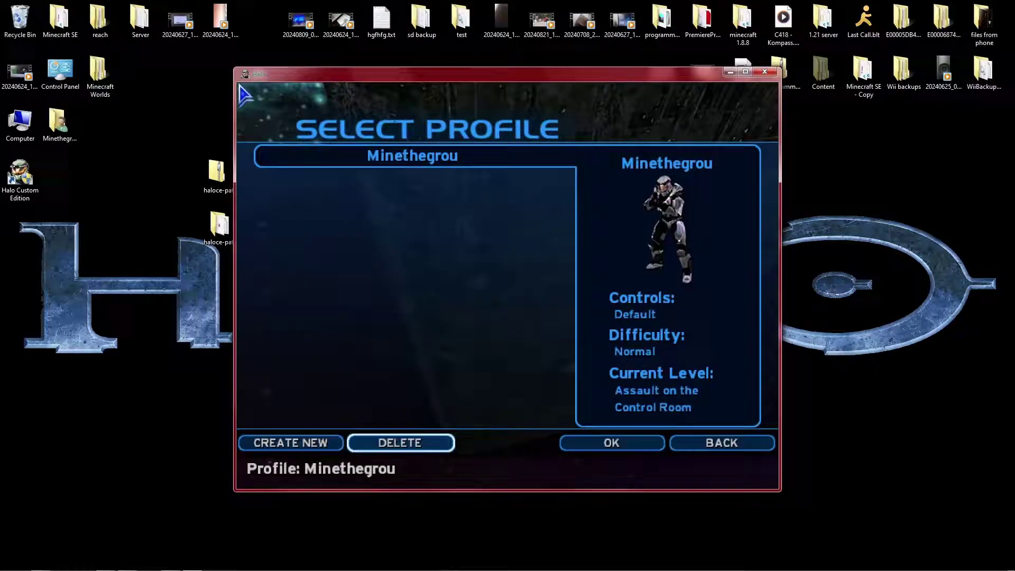
pyautogui.press('Return')
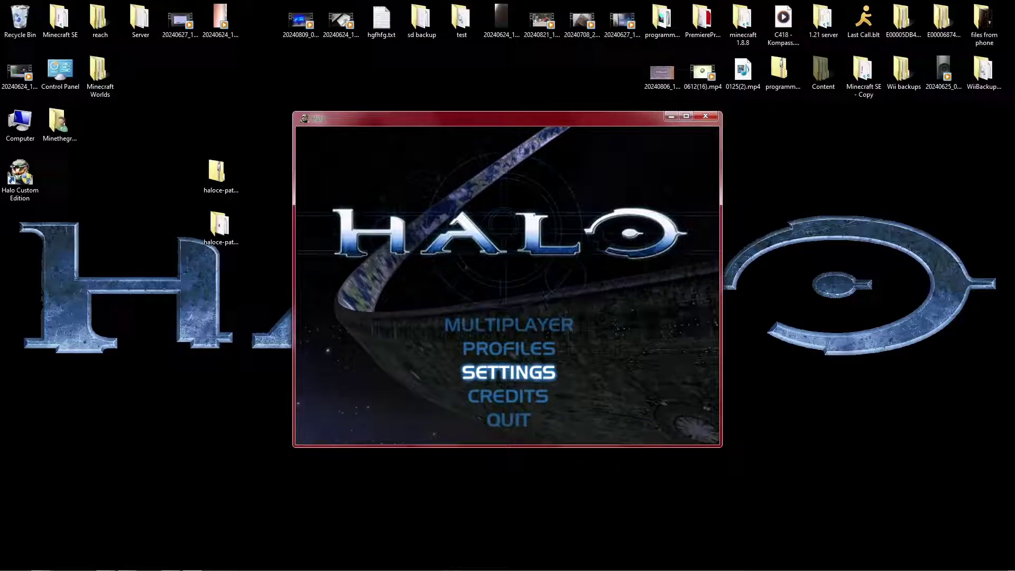
pyautogui.press('super')
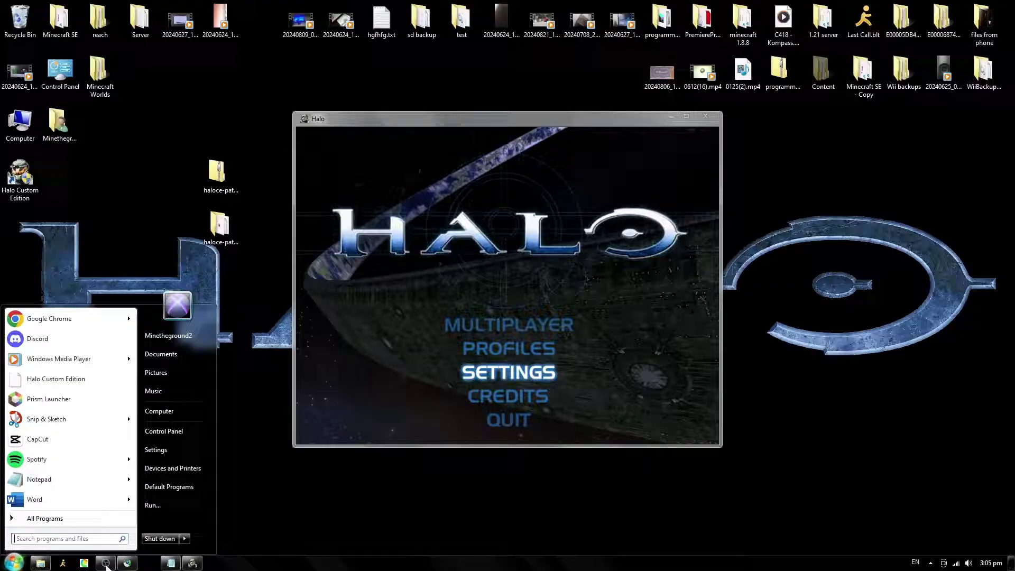
pyautogui.press('Escape')
pyautogui.click(539, 201)
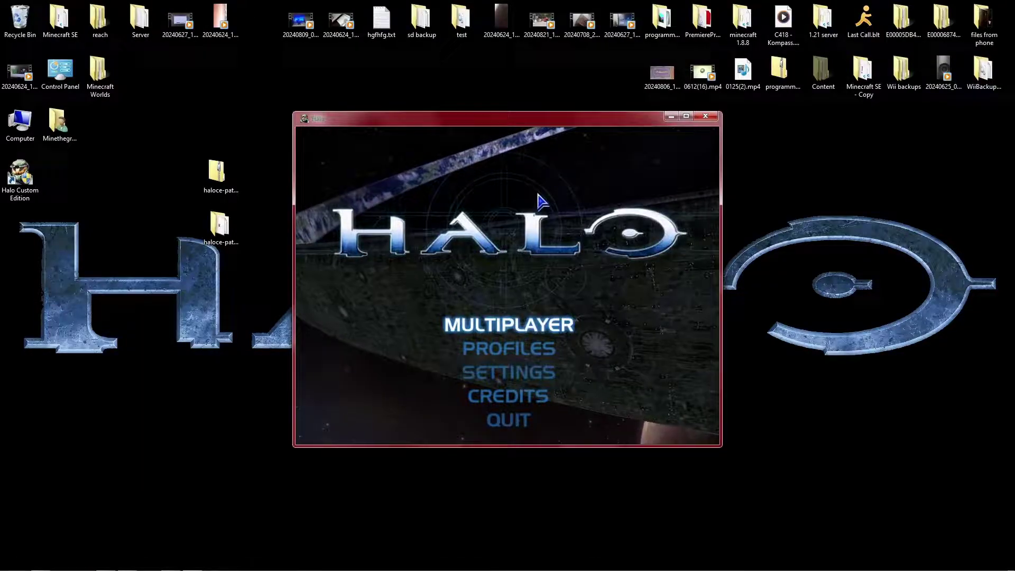
# Leave the game window and open the properties of the Halo Custom Edition desktop shortcut
pyautogui.press('super')
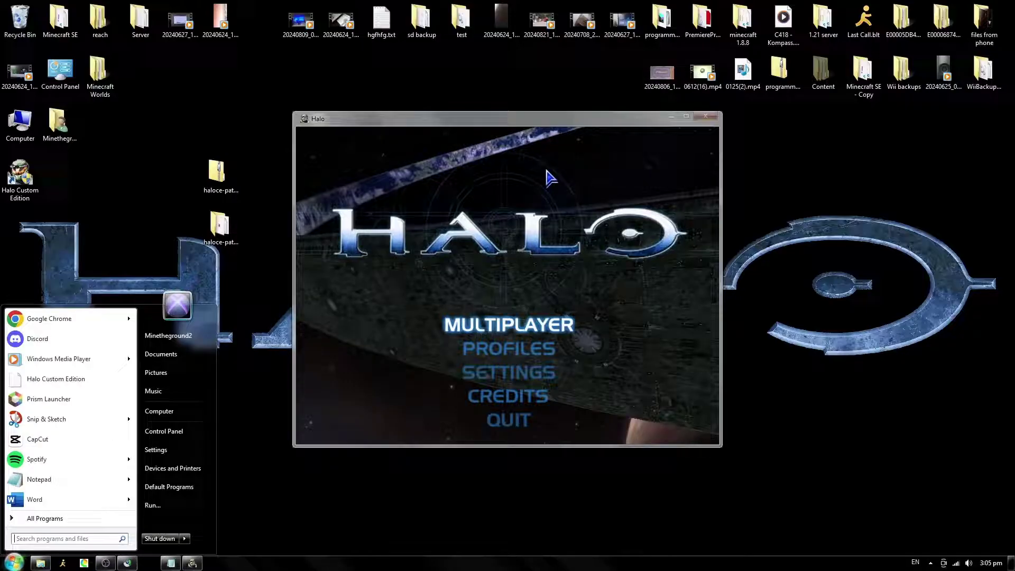
pyautogui.rightClick(23, 180)
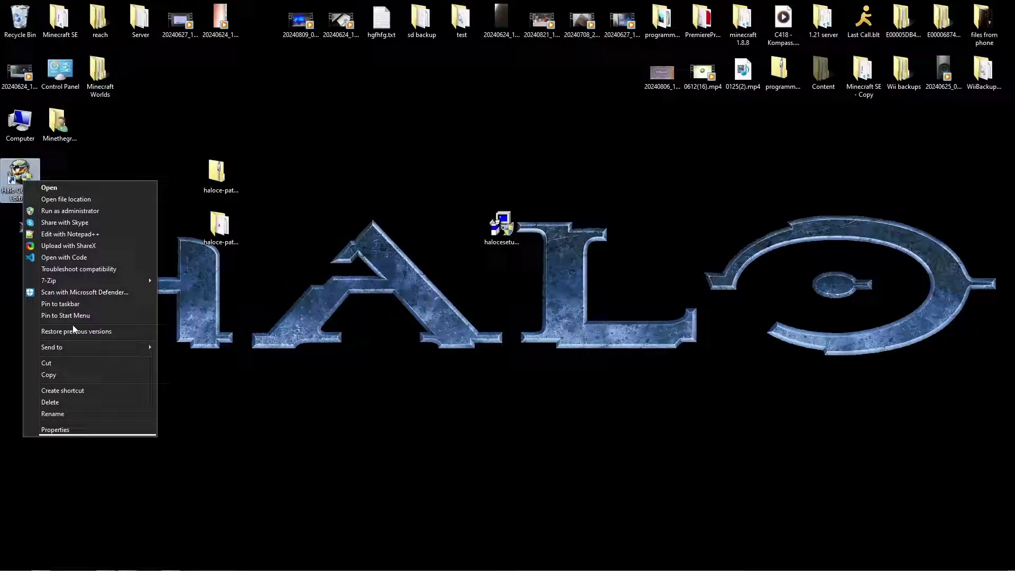
pyautogui.click(98, 433)
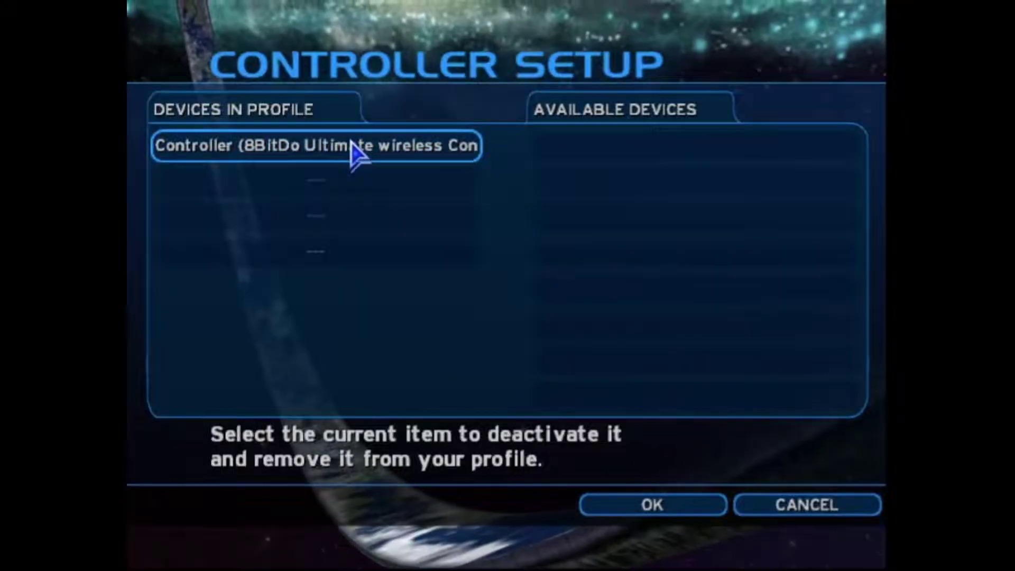
# Remove the 8BitDo Ultimate wireless controller from the profile's devices, add it back and accept the controller setup
pyautogui.click(356, 151)
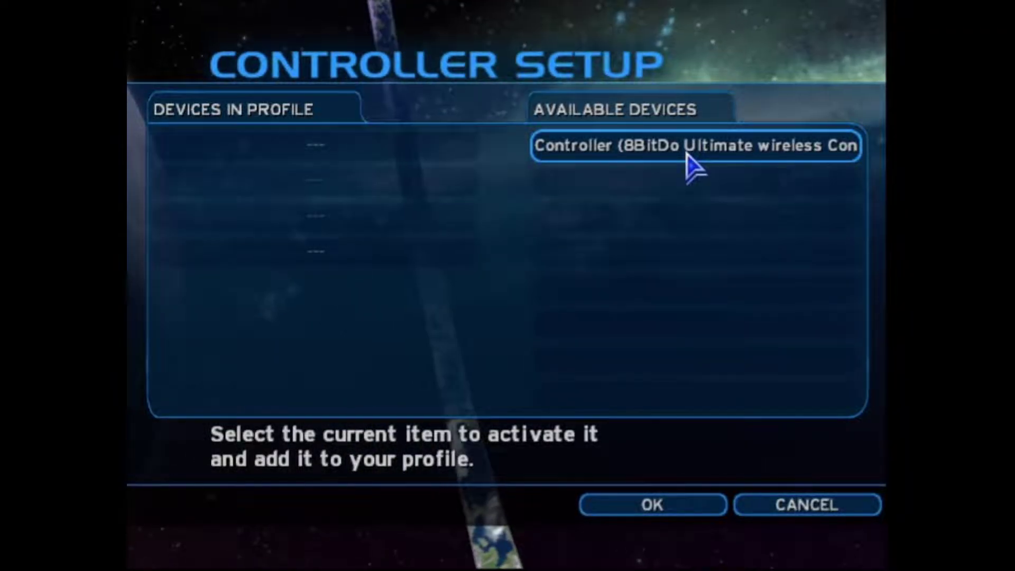
pyautogui.click(687, 155)
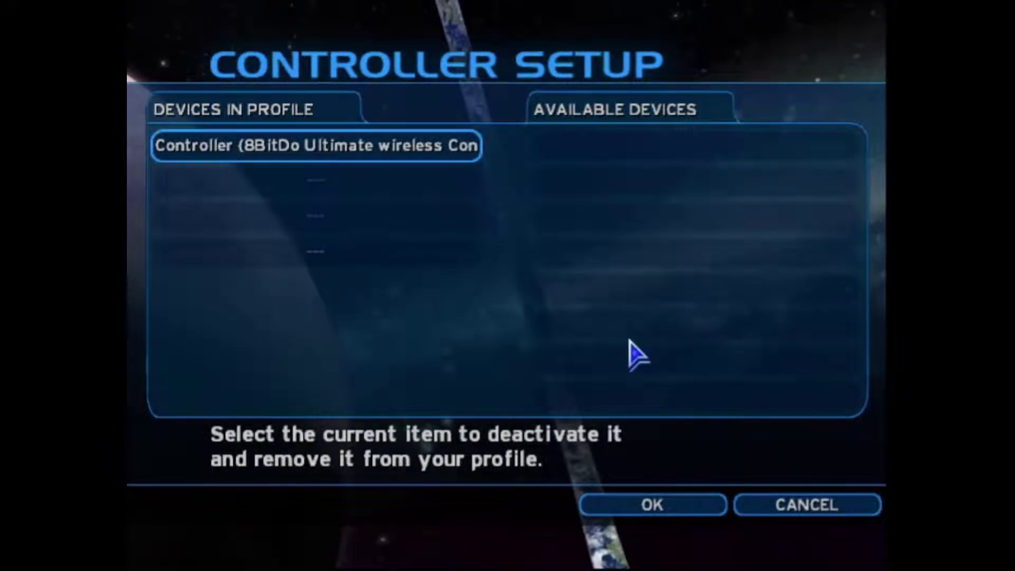
pyautogui.click(660, 508)
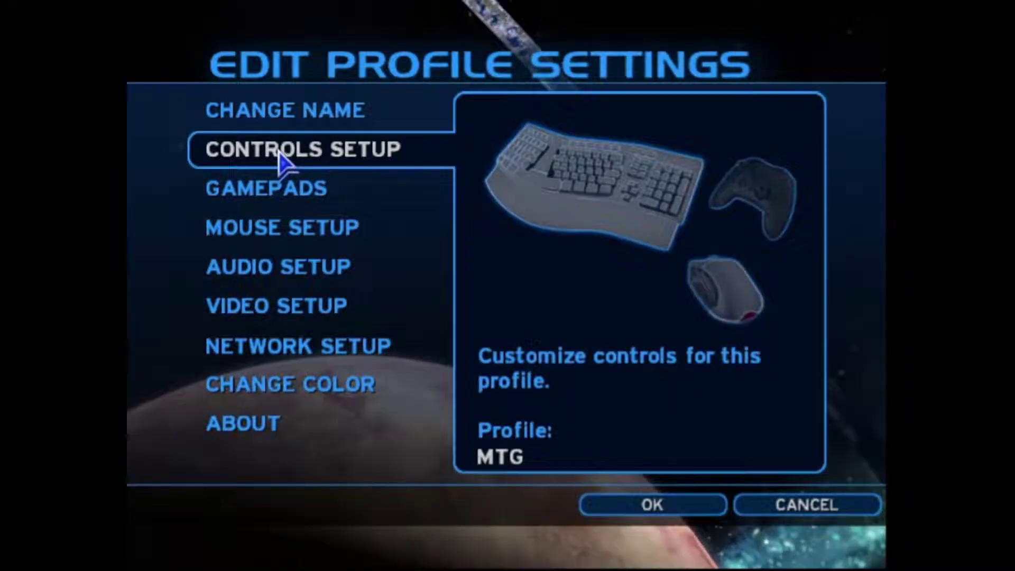
# Open the profile's controls setup and choose the 8BitDo Ultimate wireless controller as the device to configure
pyautogui.click(283, 161)
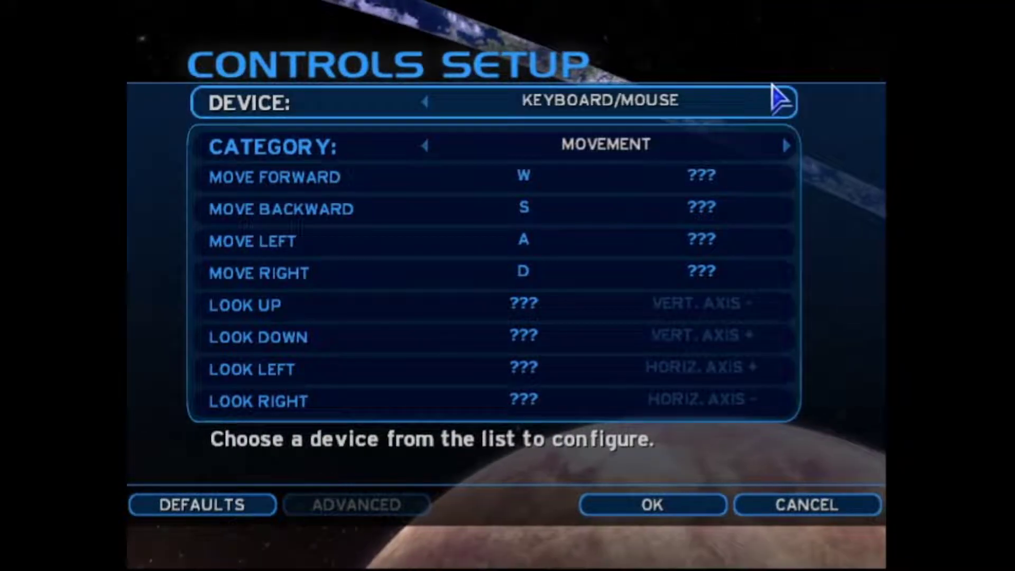
pyautogui.click(777, 100)
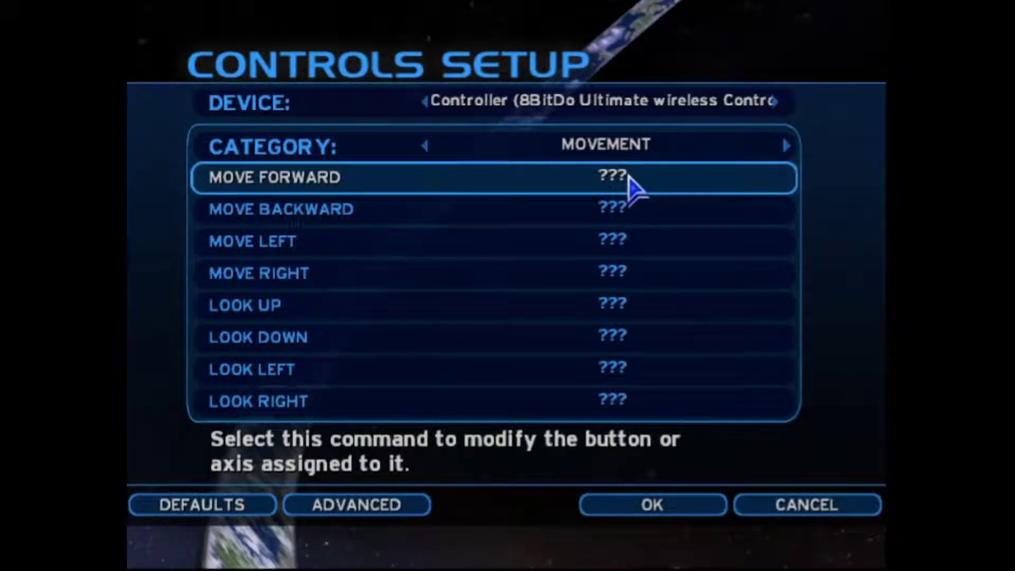
pyautogui.press('Escape')
# Open the multiplayer menu from the main menu and create a LAN game with a Slayer free-for-all gametype
pyautogui.press('Down')
pyautogui.press('Up')
pyautogui.press('Up')
pyautogui.press('Down')
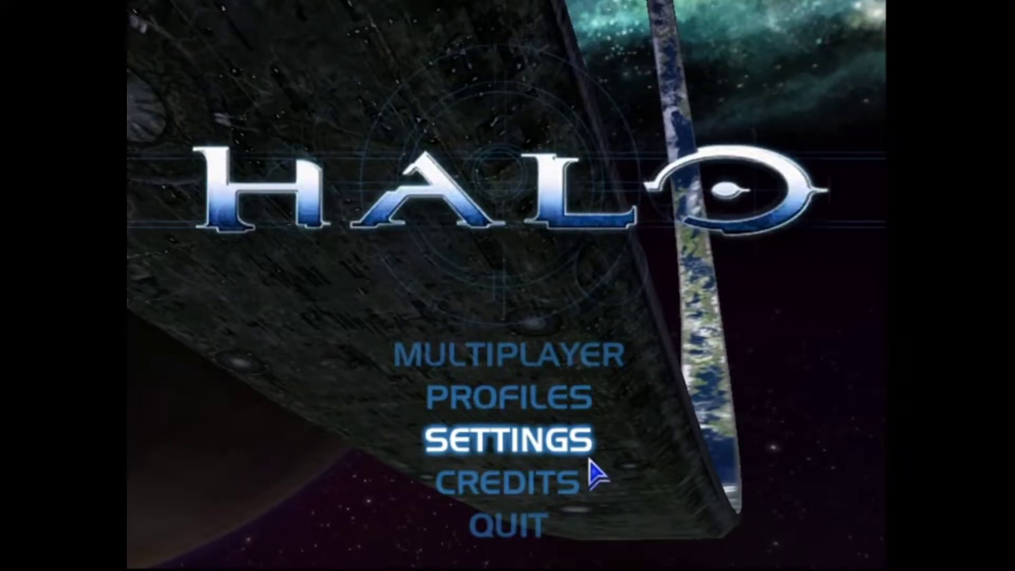
pyautogui.press('Down')
pyautogui.press('Up')
pyautogui.press('Up')
pyautogui.press('Up')
pyautogui.press('Return')
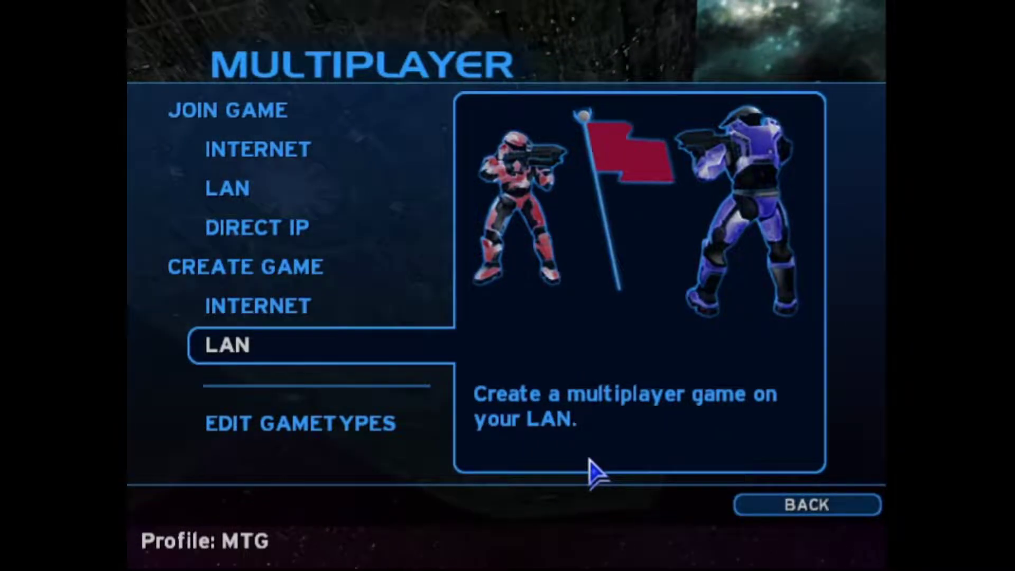
pyautogui.press('Return')
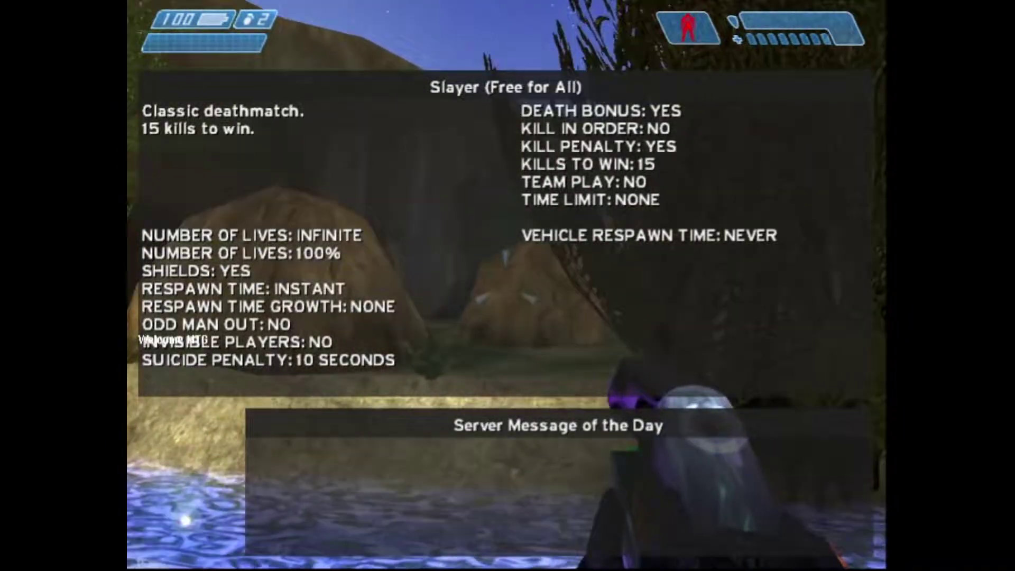
# Walk around the LAN game's map and fire the plasma pistol to try out the controls
pyautogui.press('w')
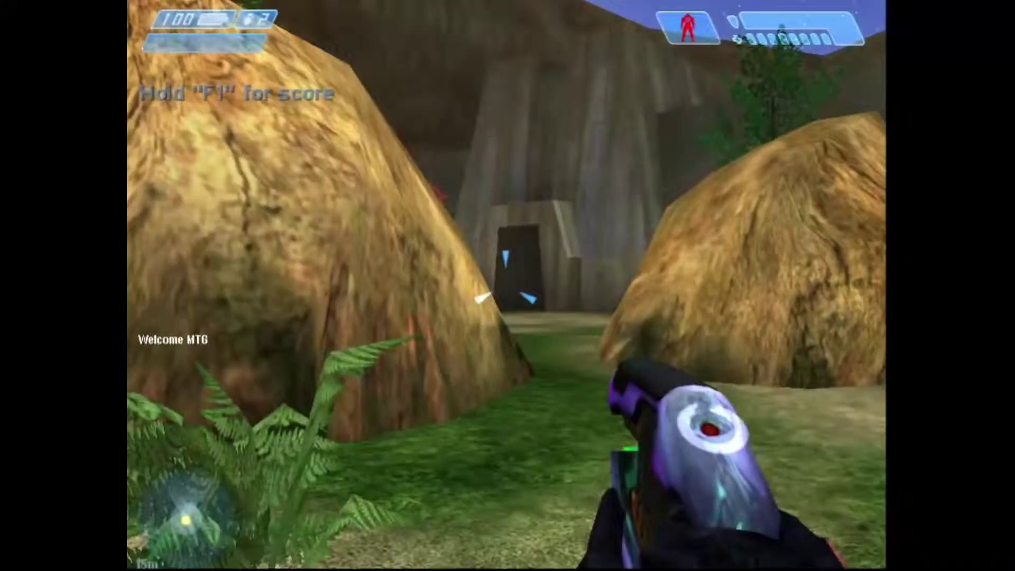
pyautogui.click(506, 286)
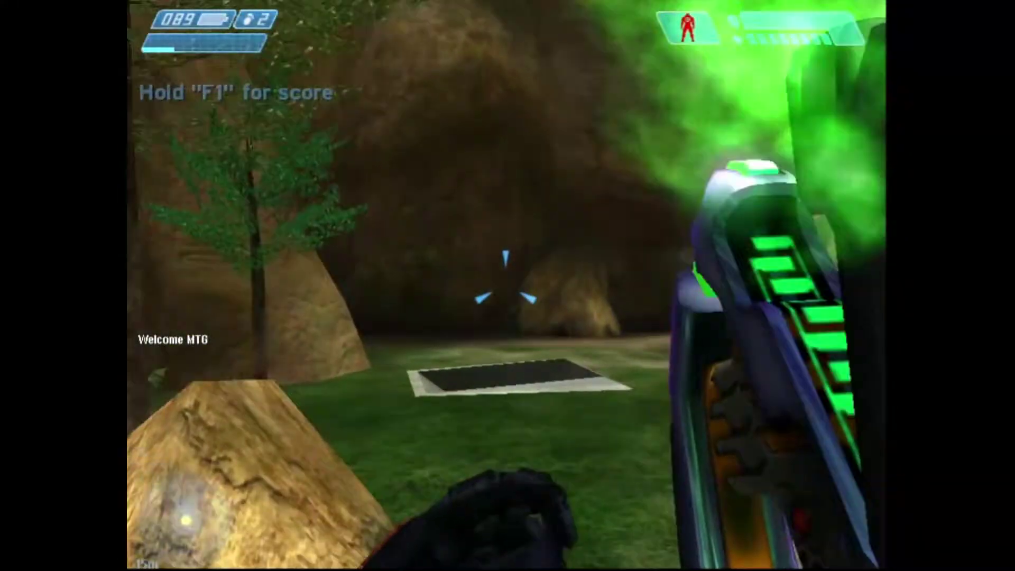
pyautogui.press('w')
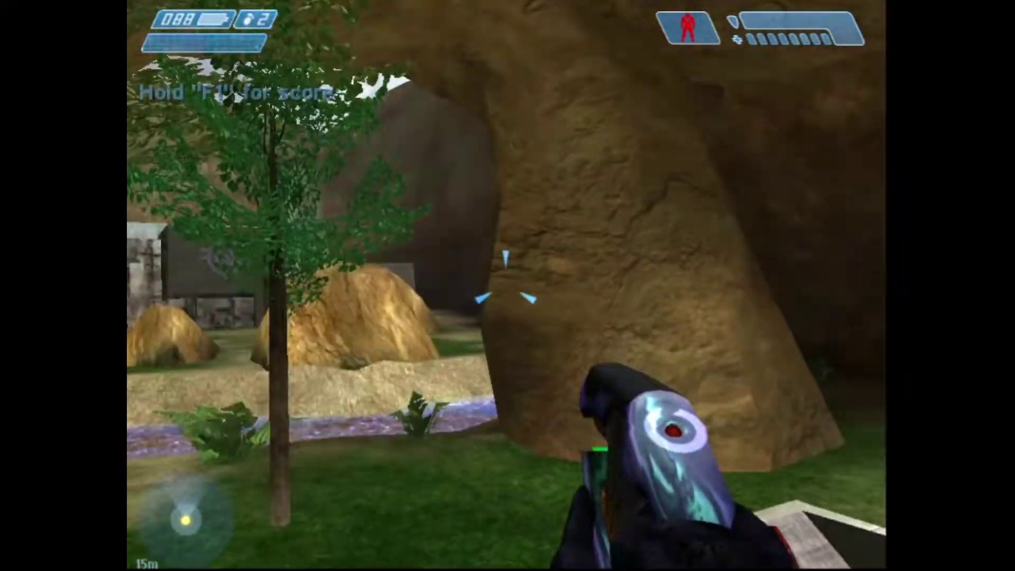
pyautogui.press('w')
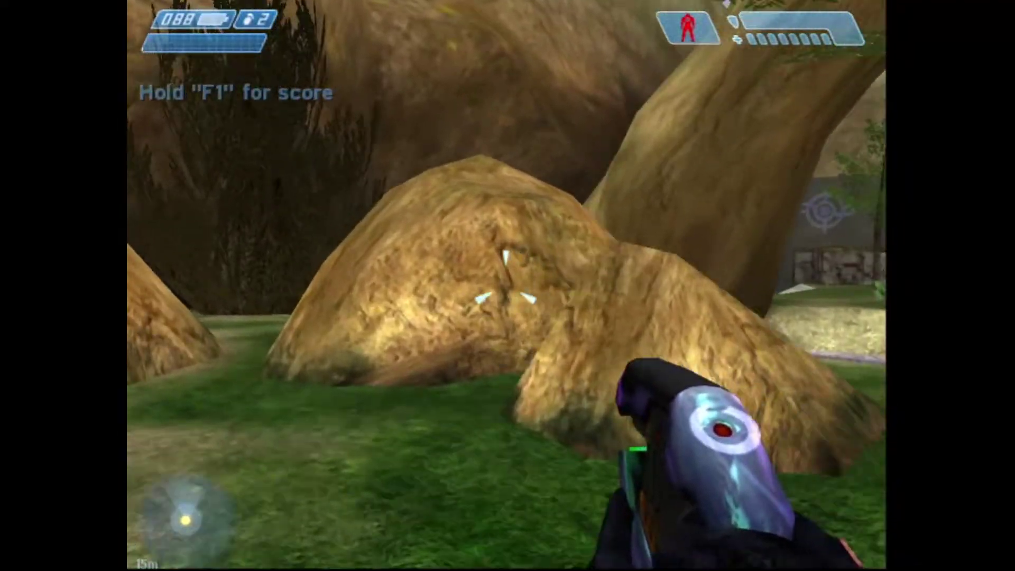
pyautogui.rightClick(506, 286)
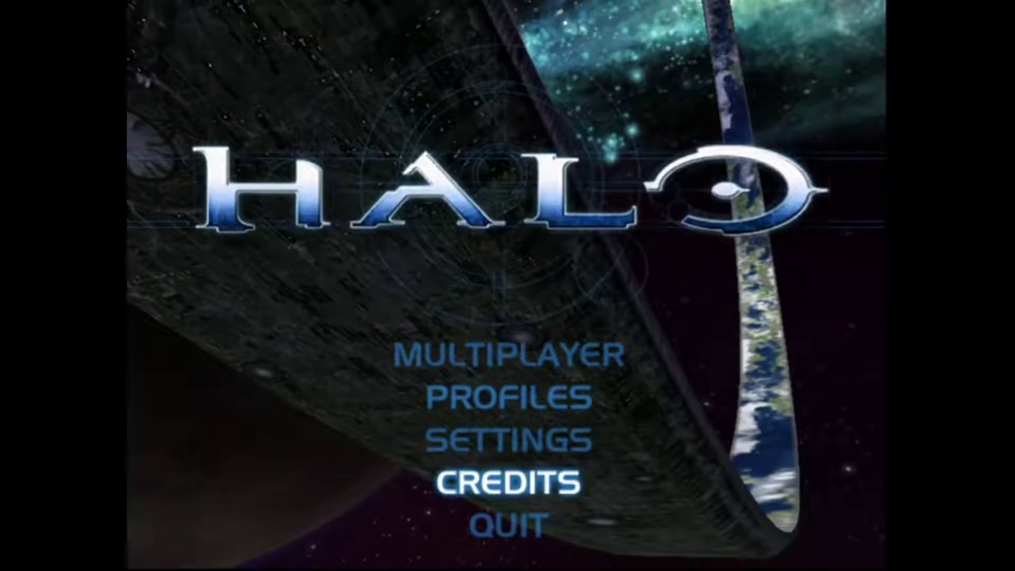
pyautogui.press('Down')
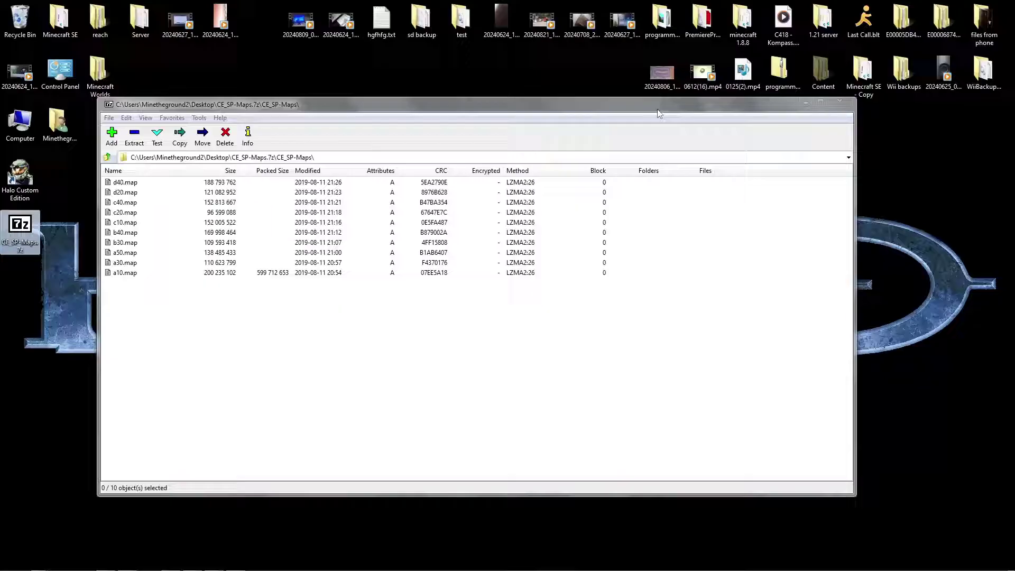
# Open the maps folder in Halo Custom Edition's install location and place it beside the CE_SP-Maps archive window
pyautogui.moveTo(339, 103); pyautogui.dragTo(643, 153)
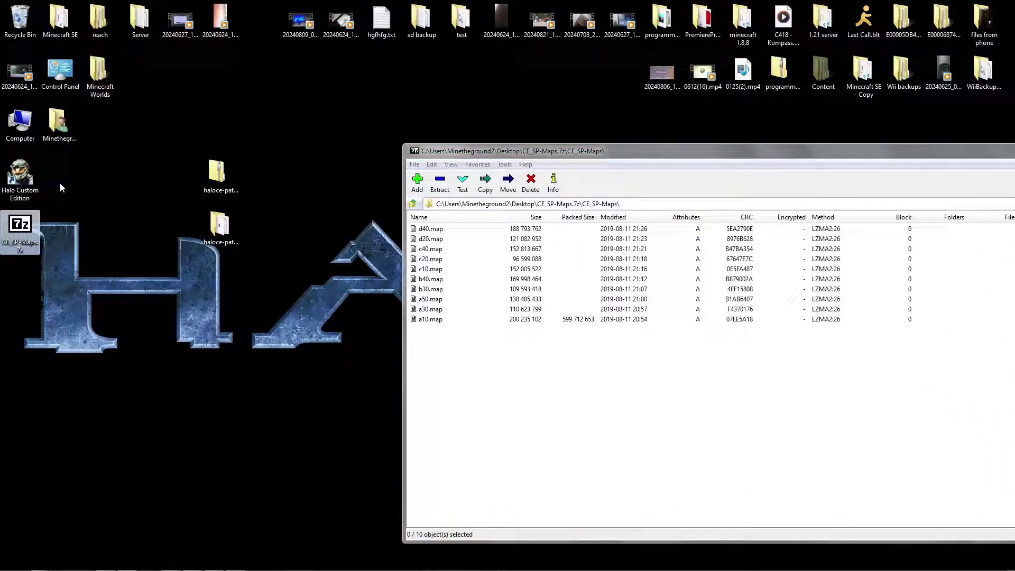
pyautogui.click(29, 188)
pyautogui.rightClick(29, 188)
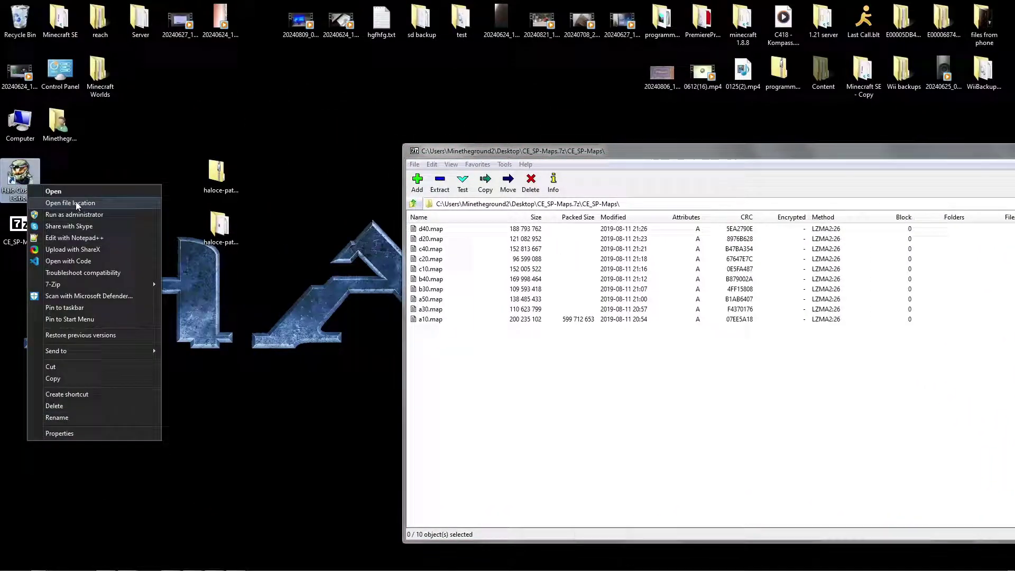
pyautogui.click(58, 202)
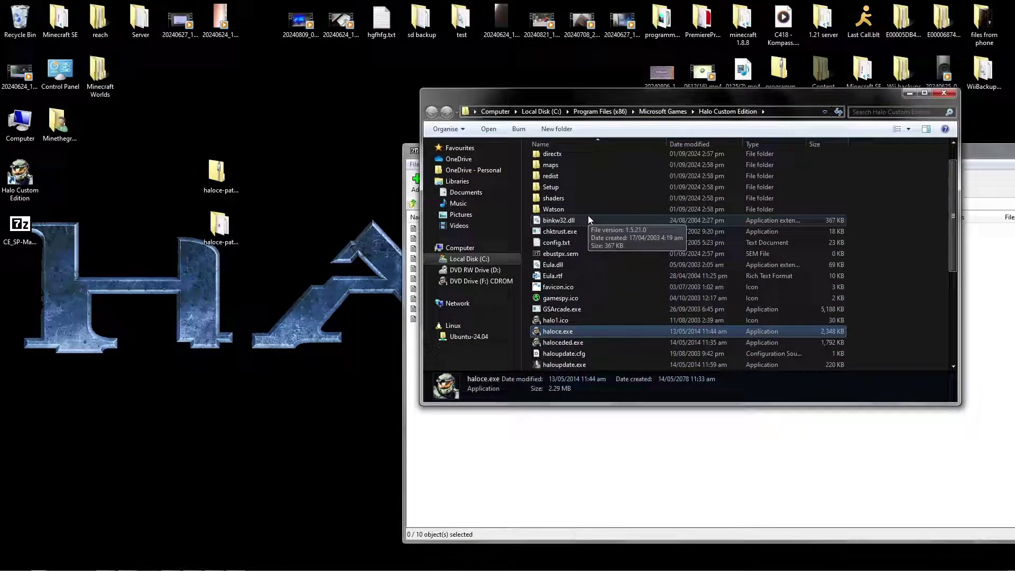
pyautogui.doubleClick(568, 193)
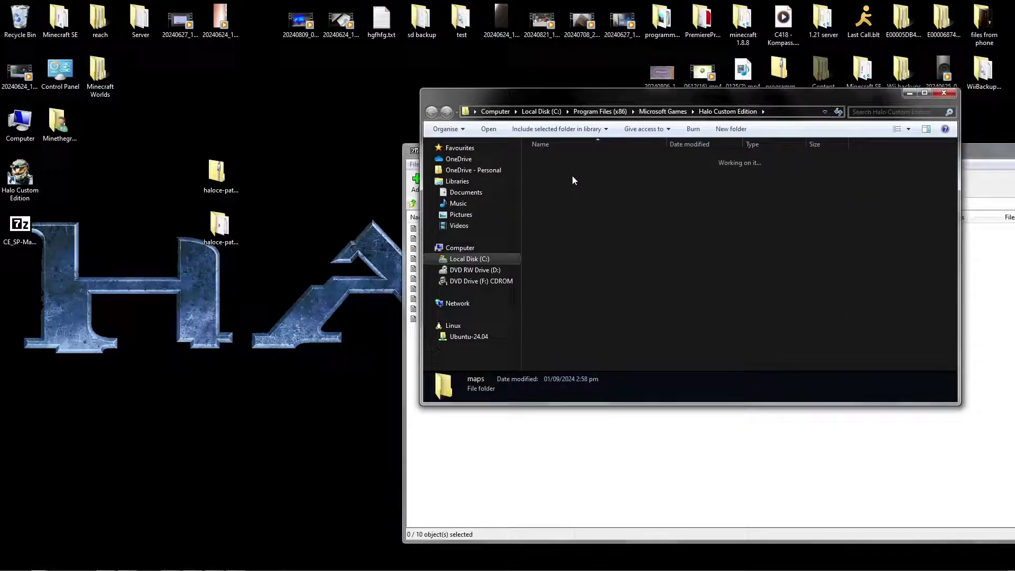
pyautogui.moveTo(574, 101); pyautogui.dragTo(92, 121)
# Copy all the map files from the CE_SP-Maps archive into the game's maps folder and close the folder
pyautogui.click(530, 367)
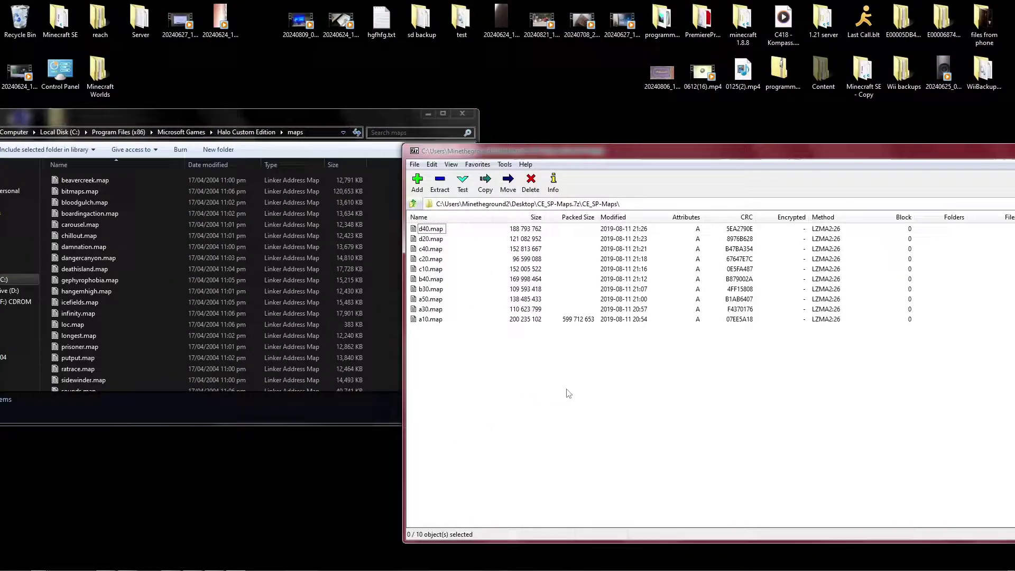
pyautogui.moveTo(423, 338); pyautogui.dragTo(167, 303)
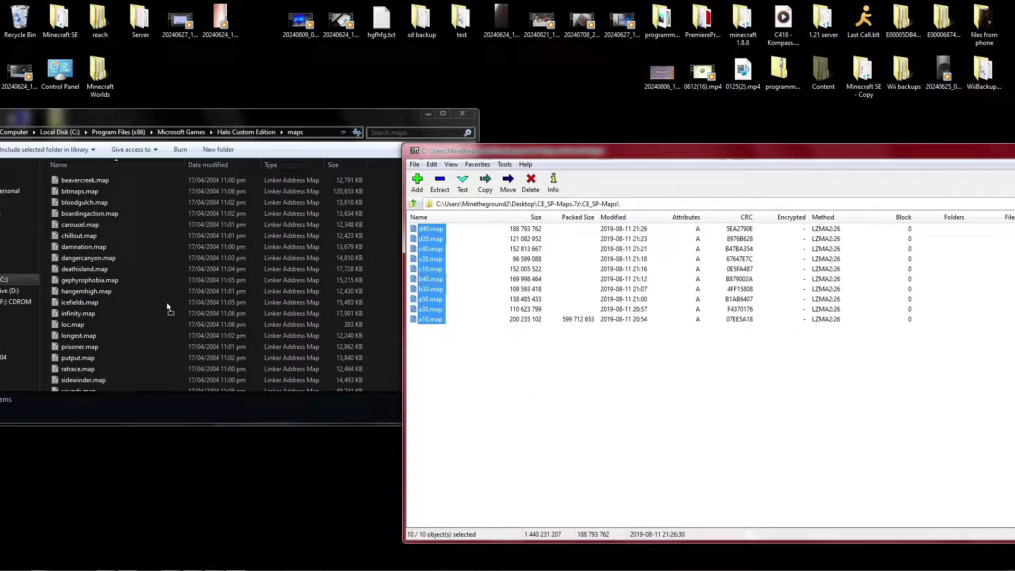
pyautogui.moveTo(371, 233); pyautogui.dragTo(388, 251)
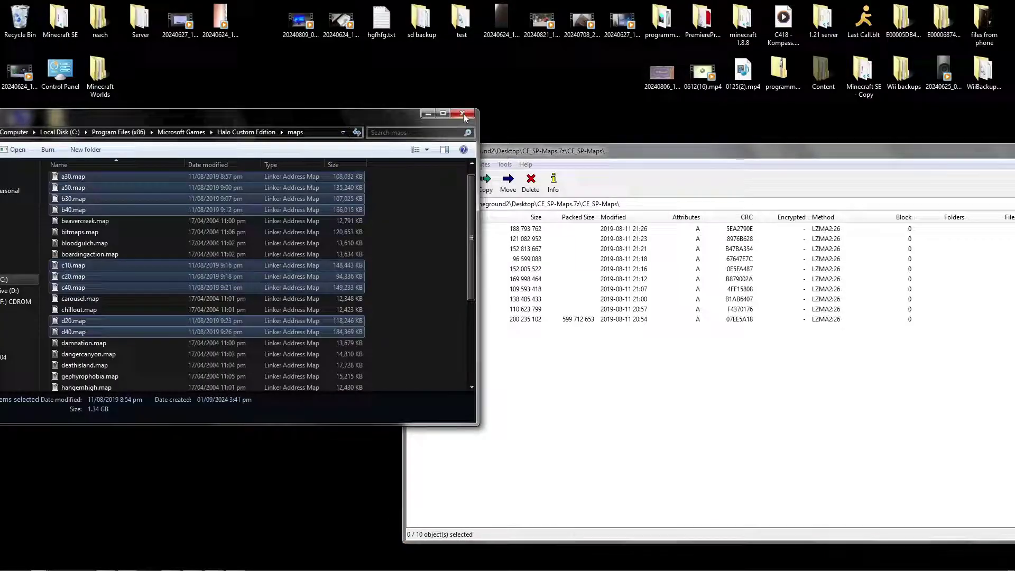
pyautogui.click(462, 114)
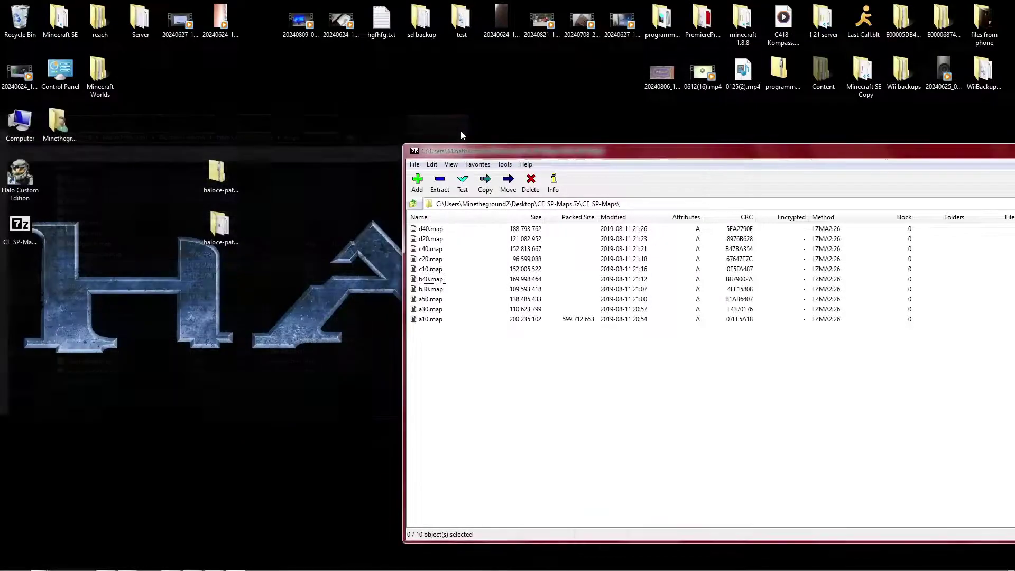
# Append -devmode -console to the target of the Halo Custom Edition desktop shortcut and save its properties
pyautogui.rightClick(21, 183)
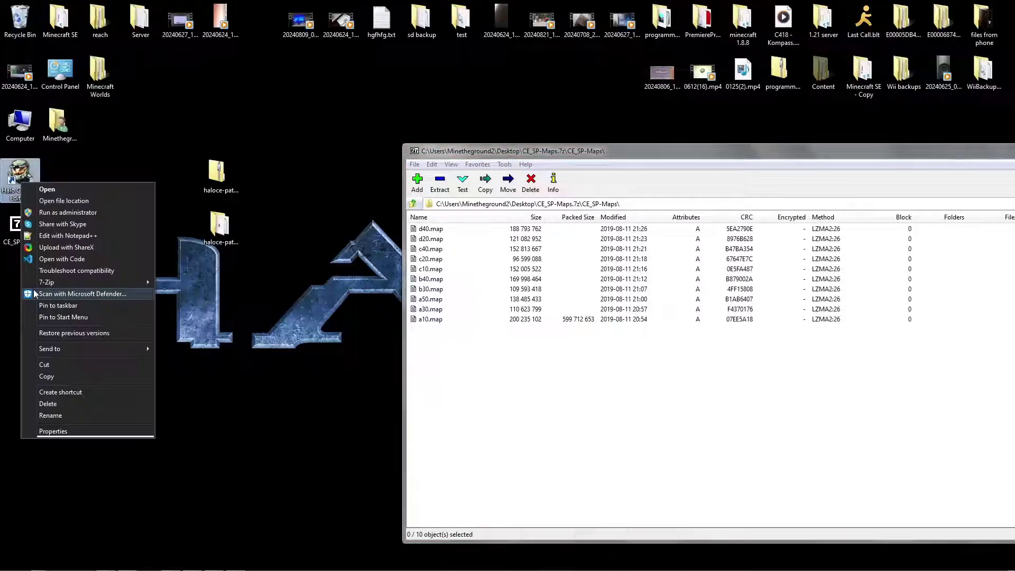
pyautogui.click(59, 434)
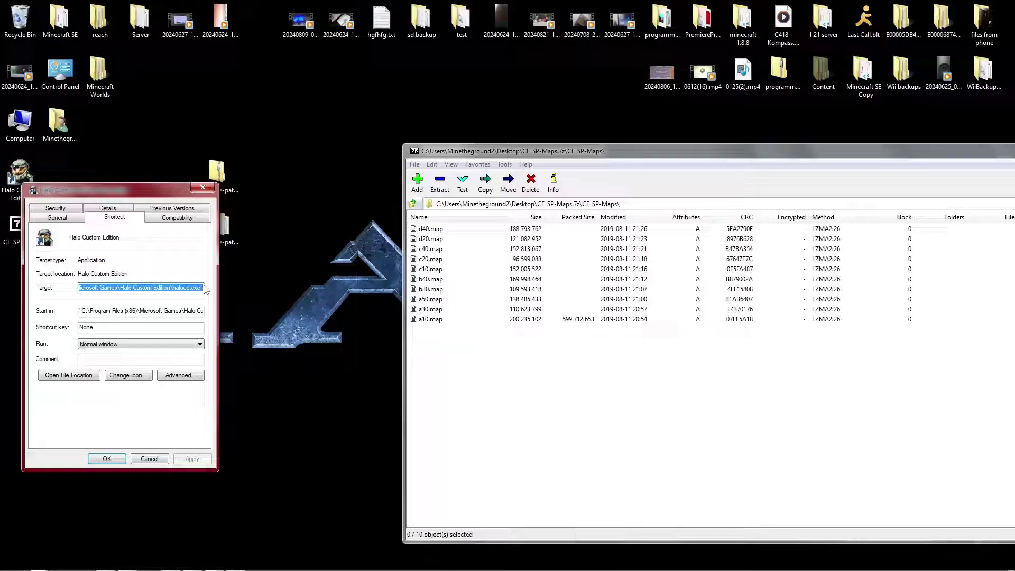
pyautogui.click(203, 287)
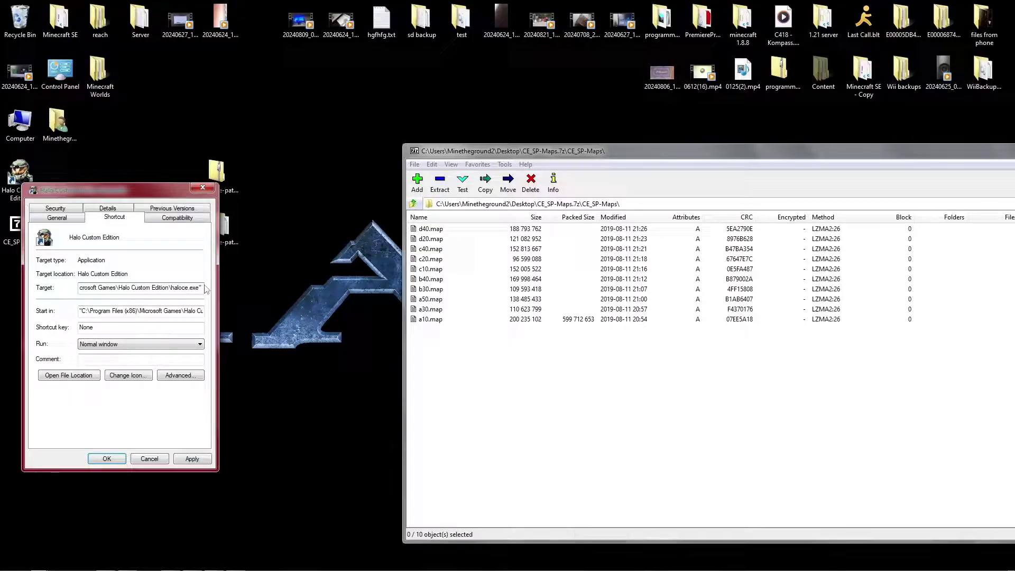
pyautogui.write('-')
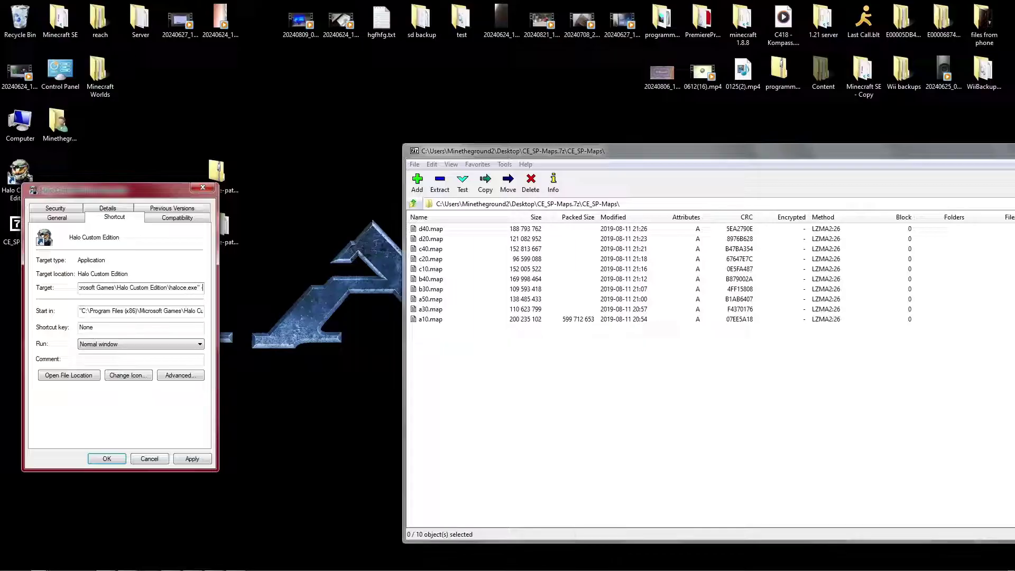
pyautogui.write('devmode -console')
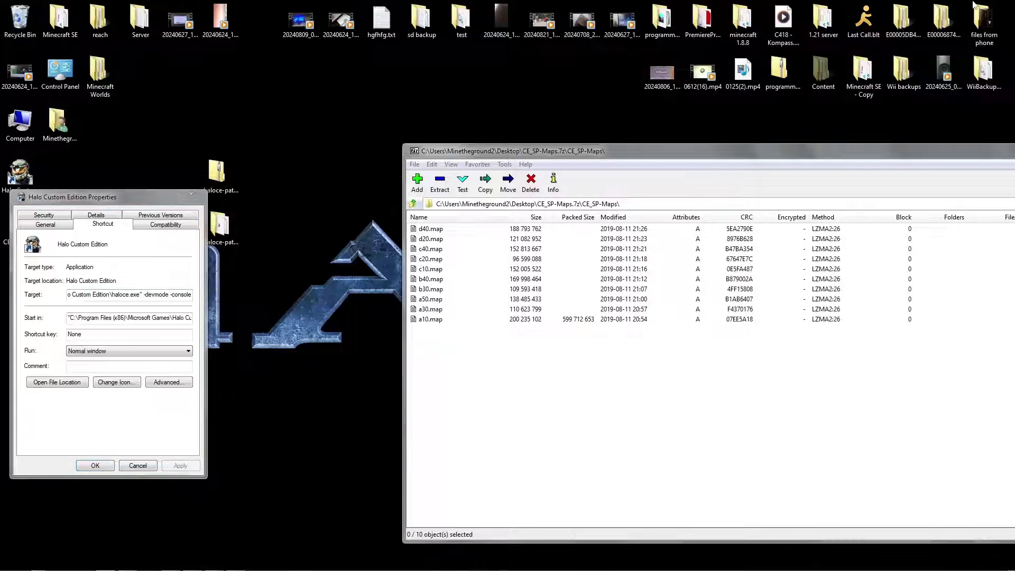
pyautogui.click(170, 464)
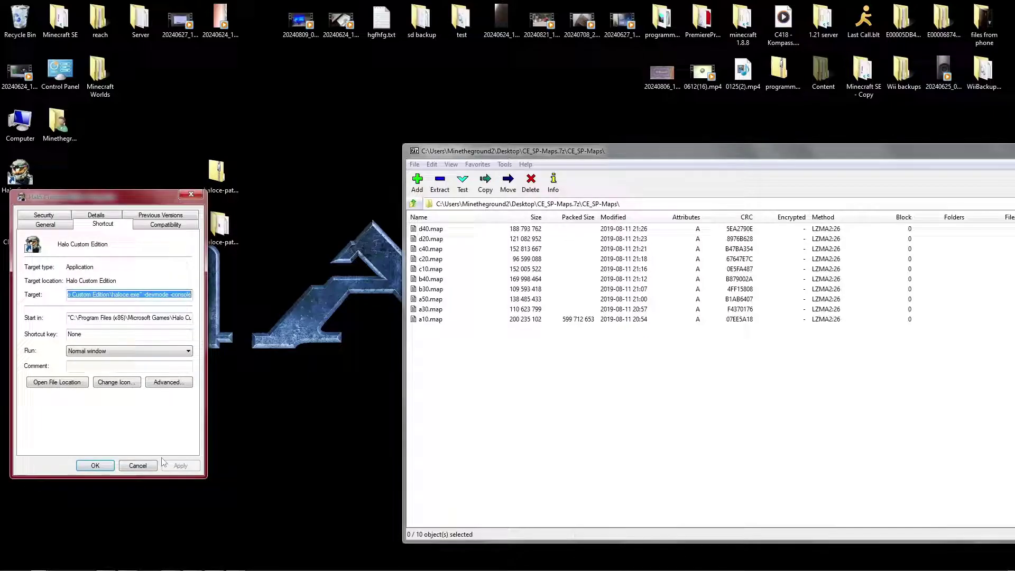
pyautogui.click(92, 468)
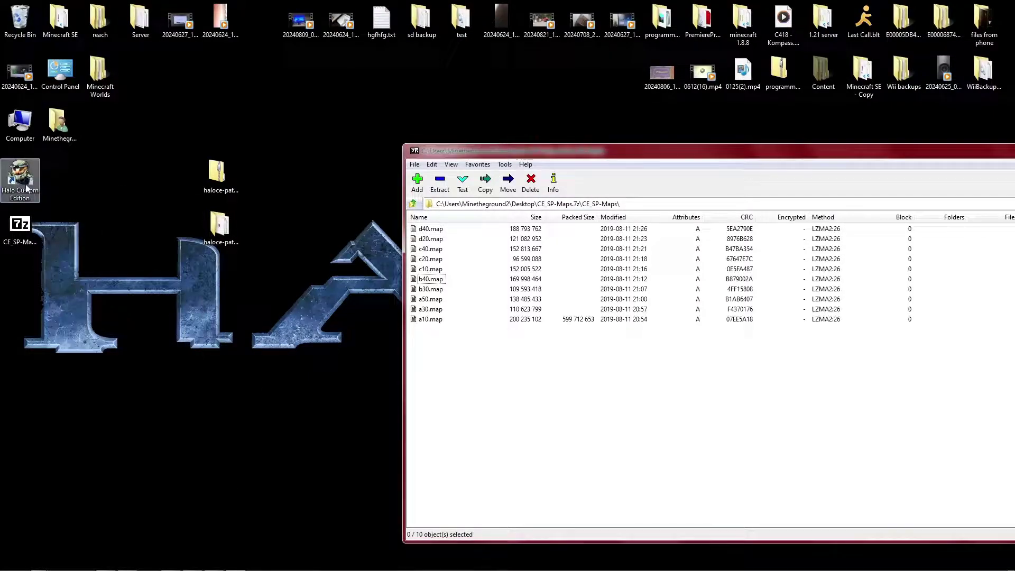
# Launch Halo Custom Edition from the desktop, check the multiplayer menu and return to the main menu
pyautogui.doubleClick(26, 188)
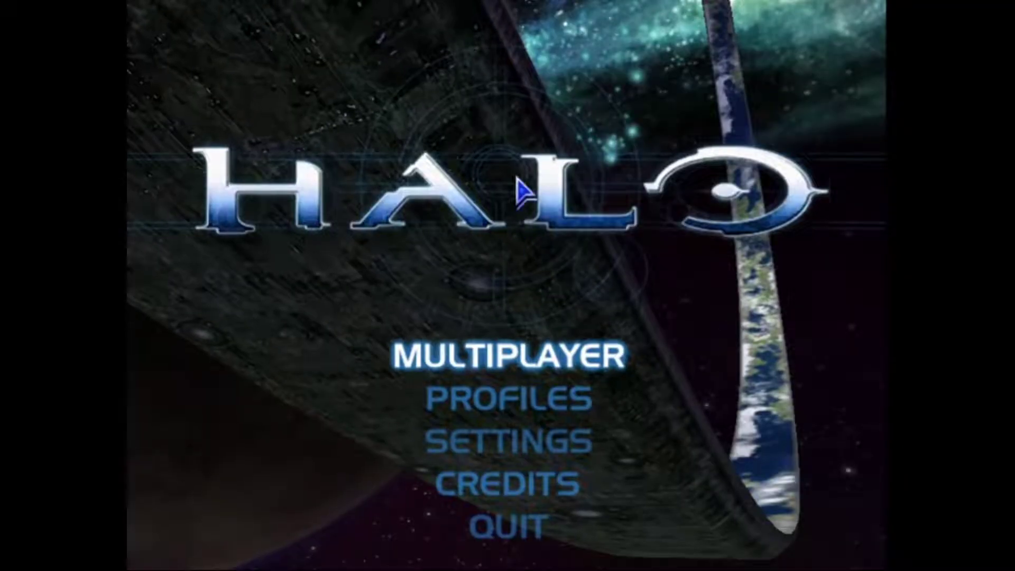
pyautogui.click(533, 355)
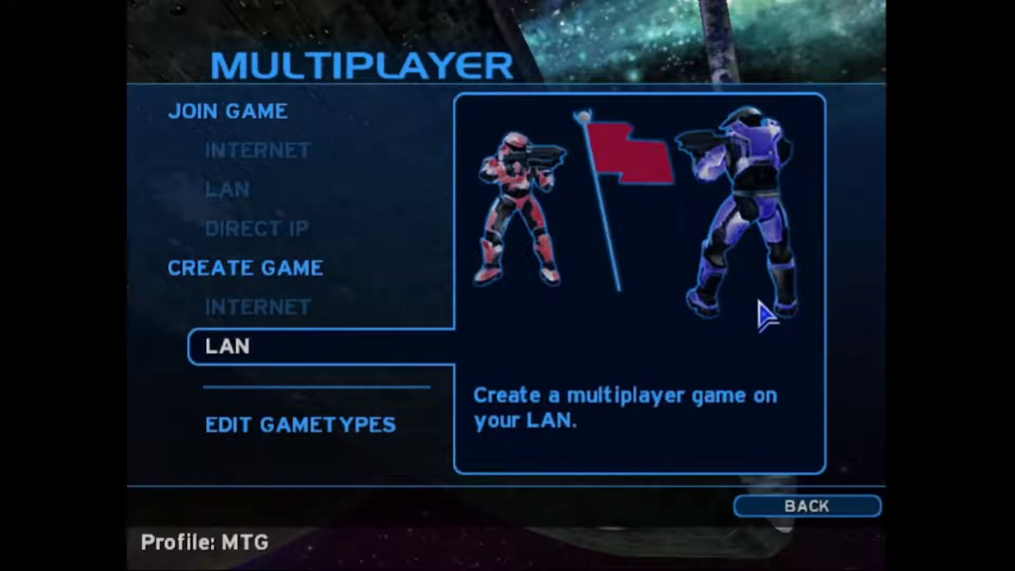
pyautogui.click(788, 509)
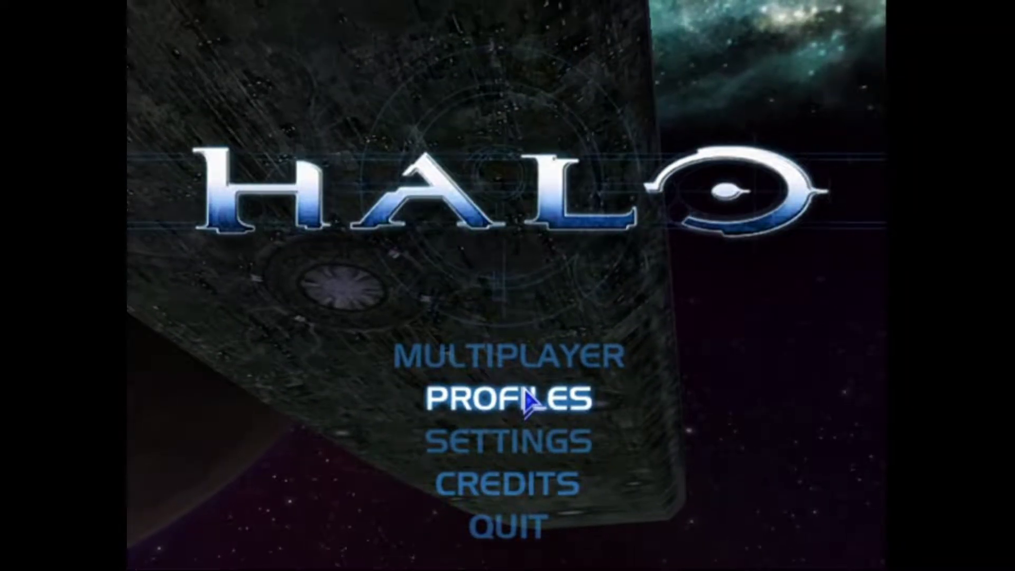
# Open the developer console on the main menu and run map_name a10 to load the single-player map
pyautogui.press('`')
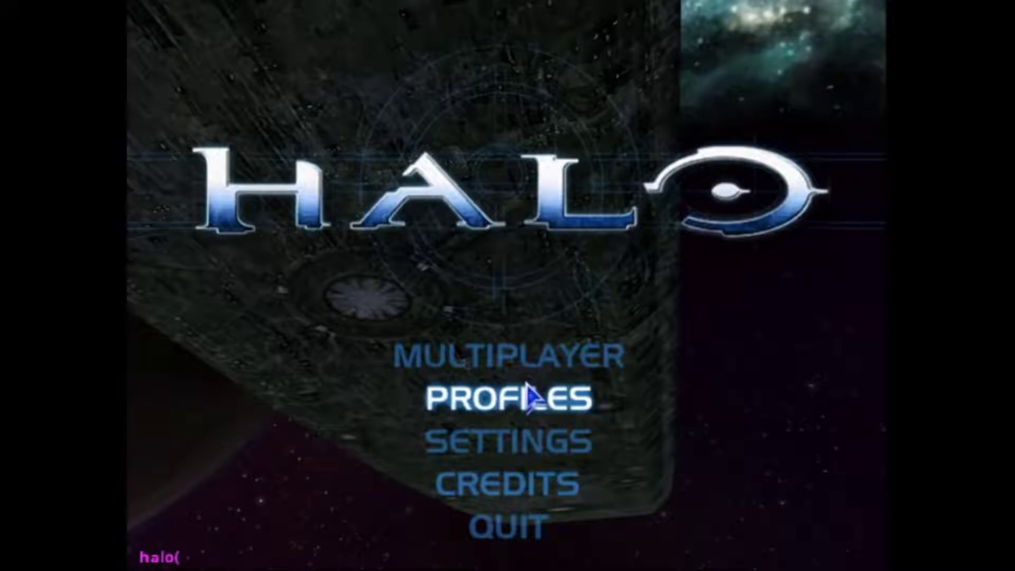
pyautogui.write('mapn')
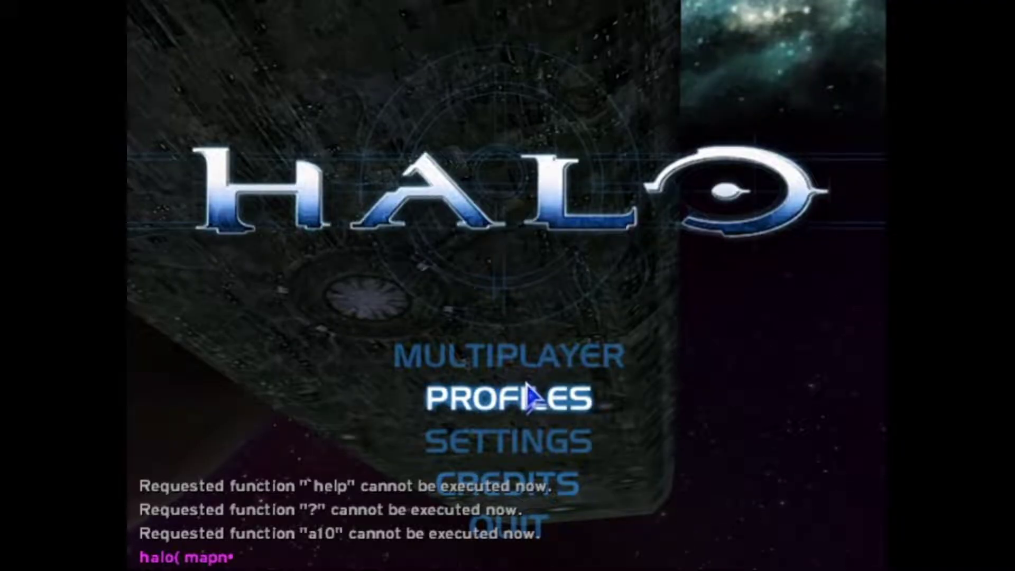
pyautogui.write('ame')
pyautogui.press('BackSpace')
pyautogui.press('BackSpace')
pyautogui.write('_name a10')
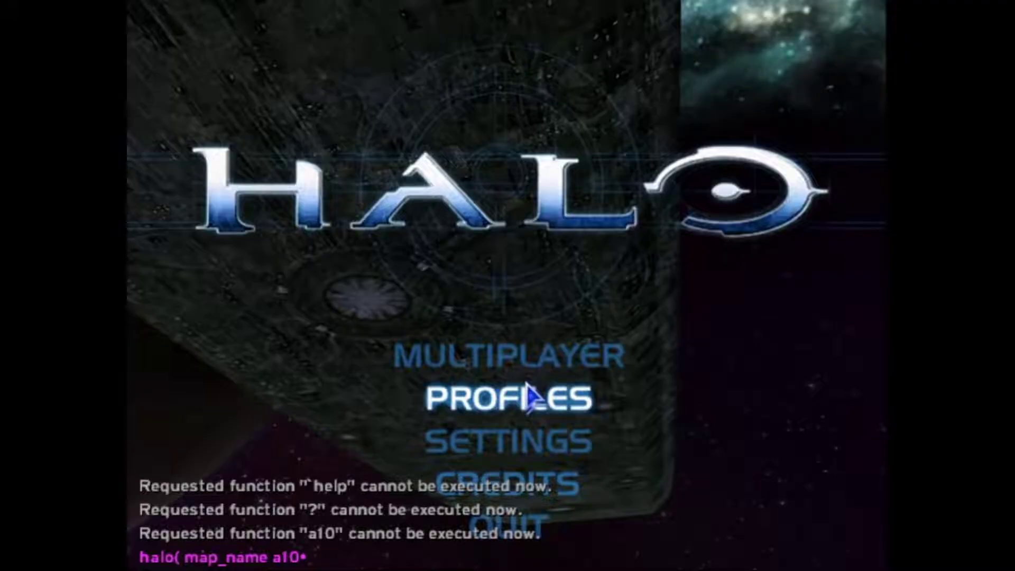
pyautogui.press('Return')
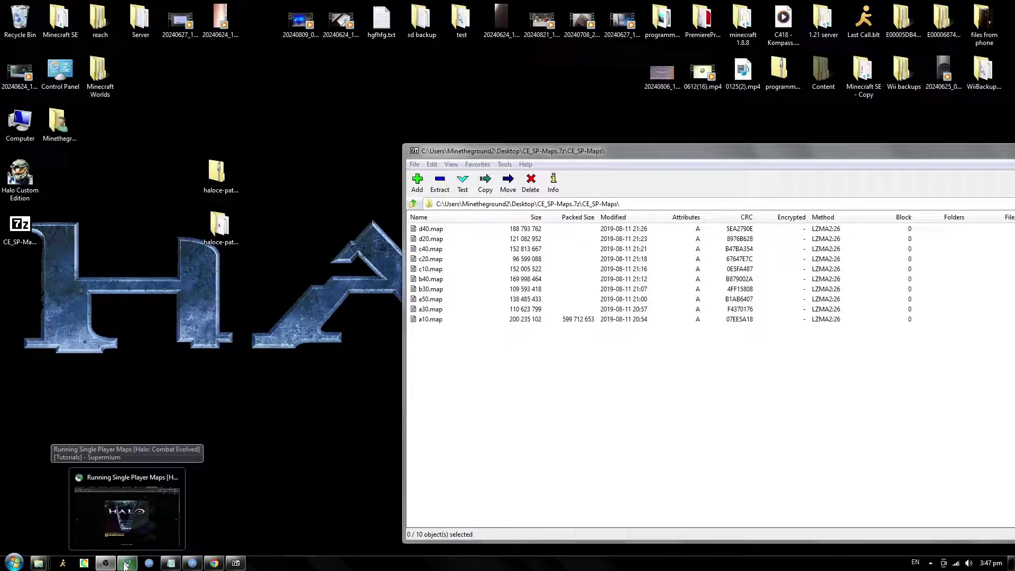
# Switch to the browser, reopen the closed halomaps.org page for the Ryno UI map replacement and save RynO_UI.zip to the Desktop
pyautogui.click(125, 563)
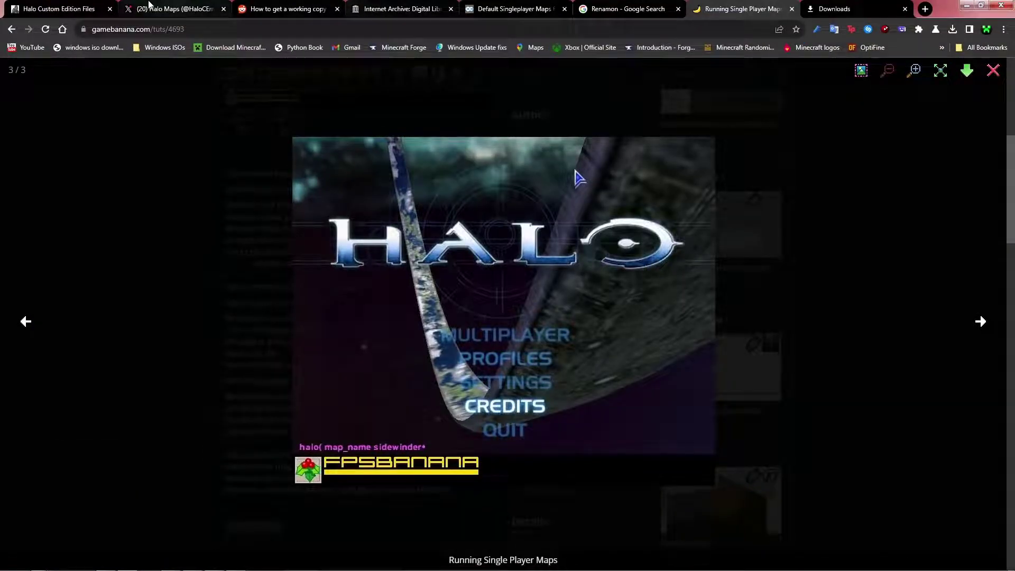
pyautogui.hotkey('ctrl', '1')
pyautogui.hotkey('ctrl', 'shift', 't')
pyautogui.hotkey('ctrl', 'shift', 't')
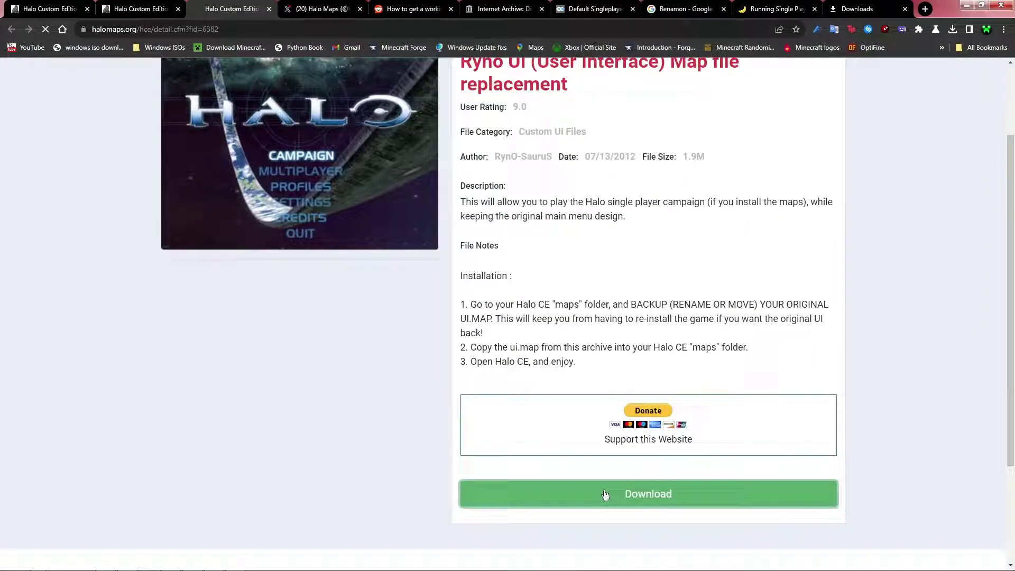
pyautogui.click(606, 494)
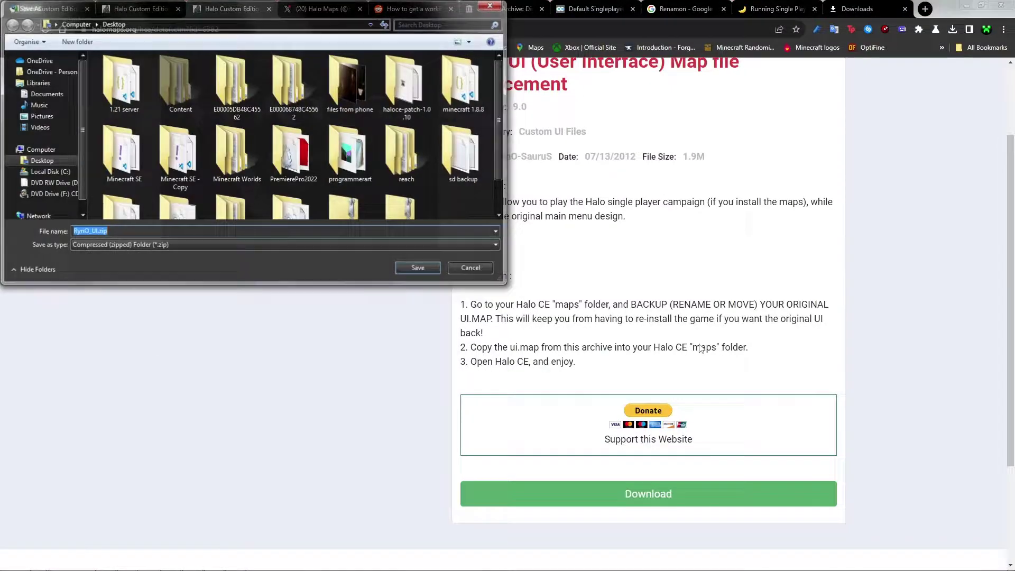
pyautogui.click(405, 266)
pyautogui.click(967, 5)
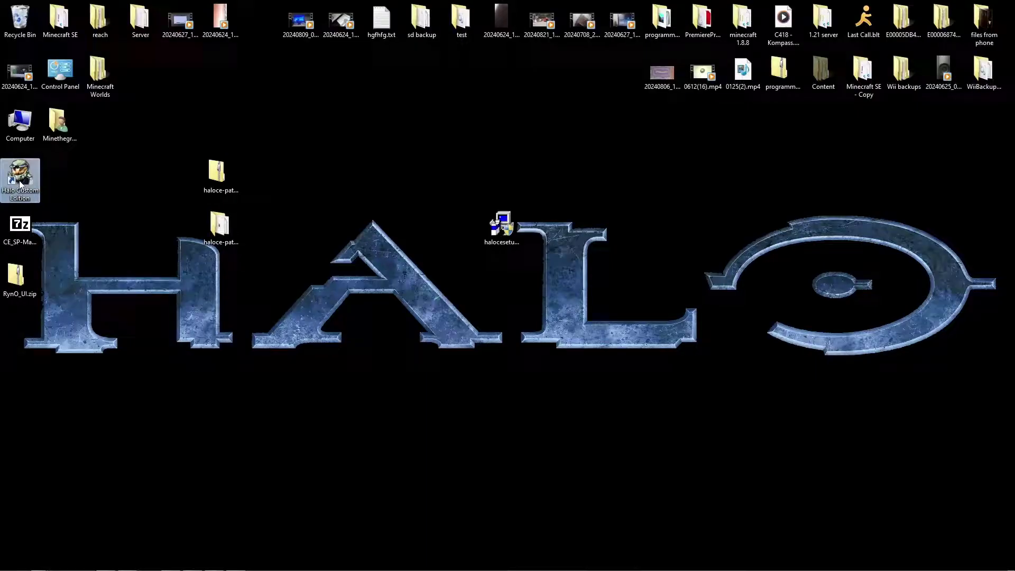
# Open the game's maps folder from the Halo Custom Edition shortcut's file location, keeping RynO_UI.zip on the desktop accessible
pyautogui.rightClick(19, 181)
pyautogui.click(55, 200)
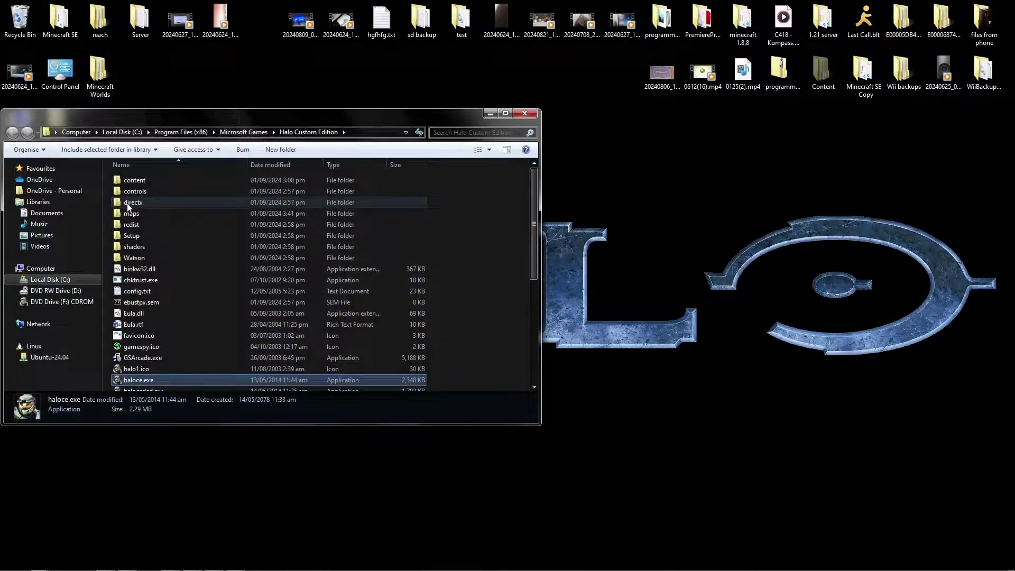
pyautogui.moveTo(218, 122); pyautogui.dragTo(675, 86)
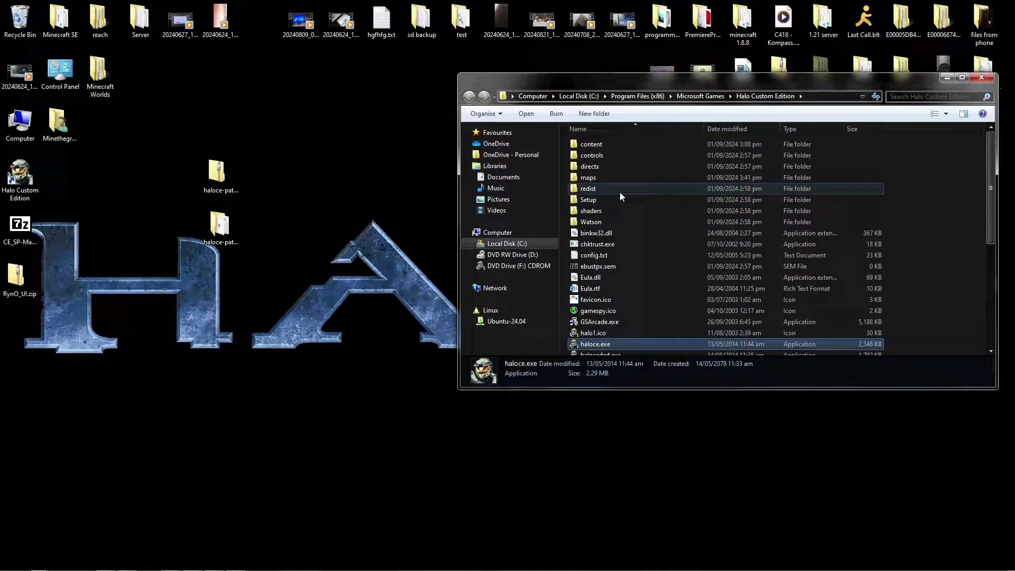
pyautogui.doubleClick(602, 177)
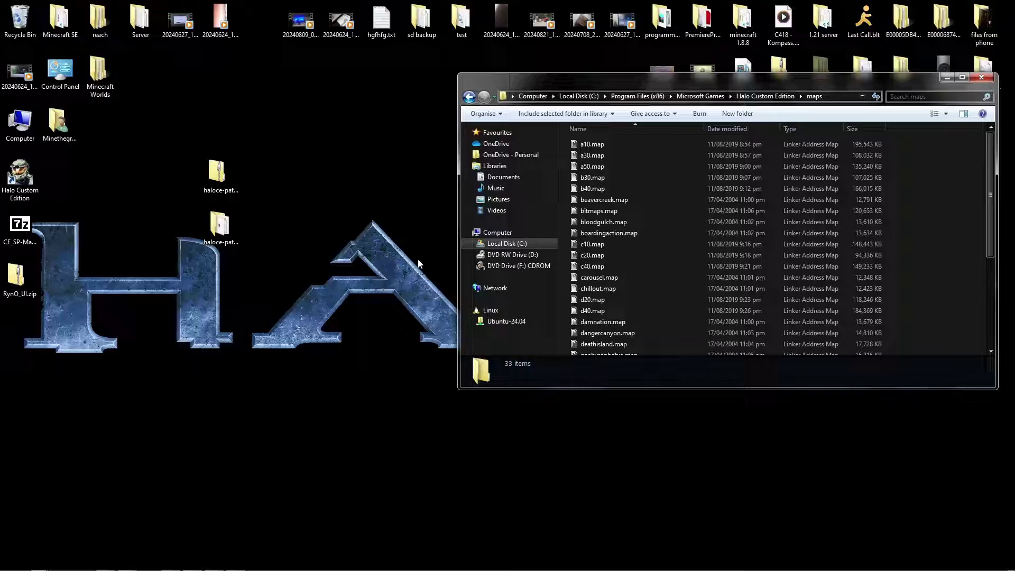
# Copy ui.map from RynO_UI.zip into the maps folder, replacing the existing file and granting administrator permission
pyautogui.doubleClick(23, 287)
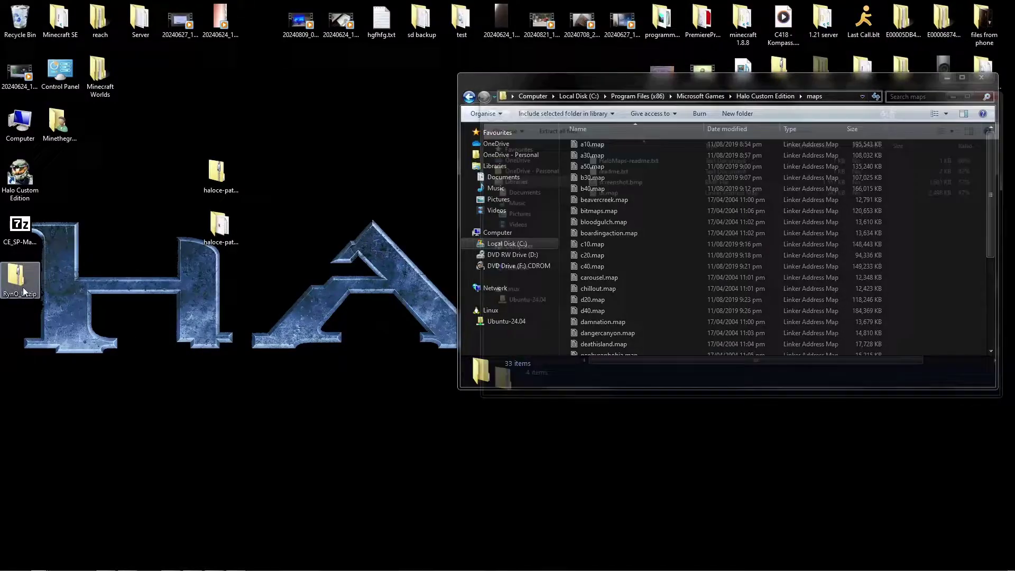
pyautogui.moveTo(694, 104); pyautogui.dragTo(207, 106)
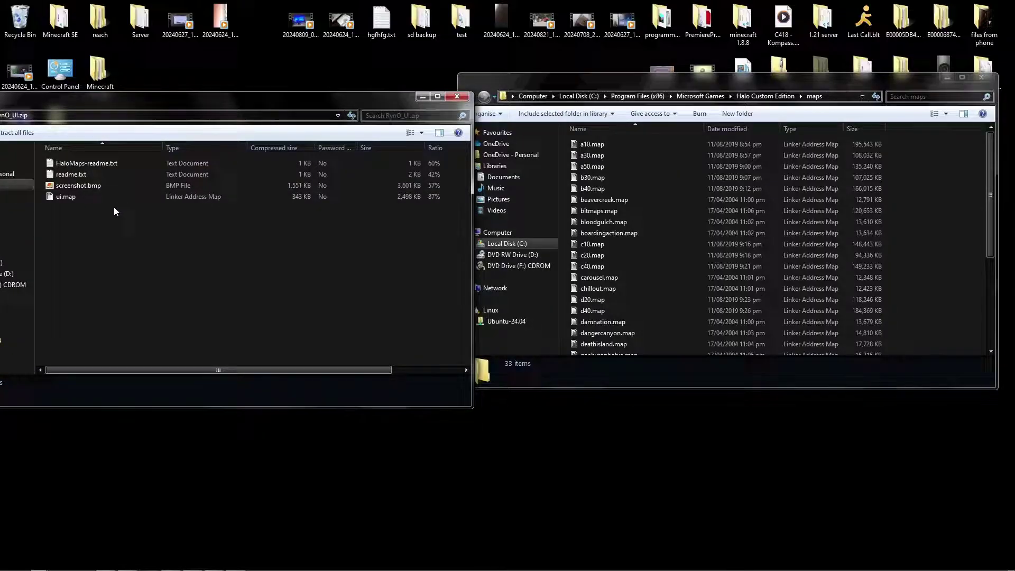
pyautogui.click(92, 199)
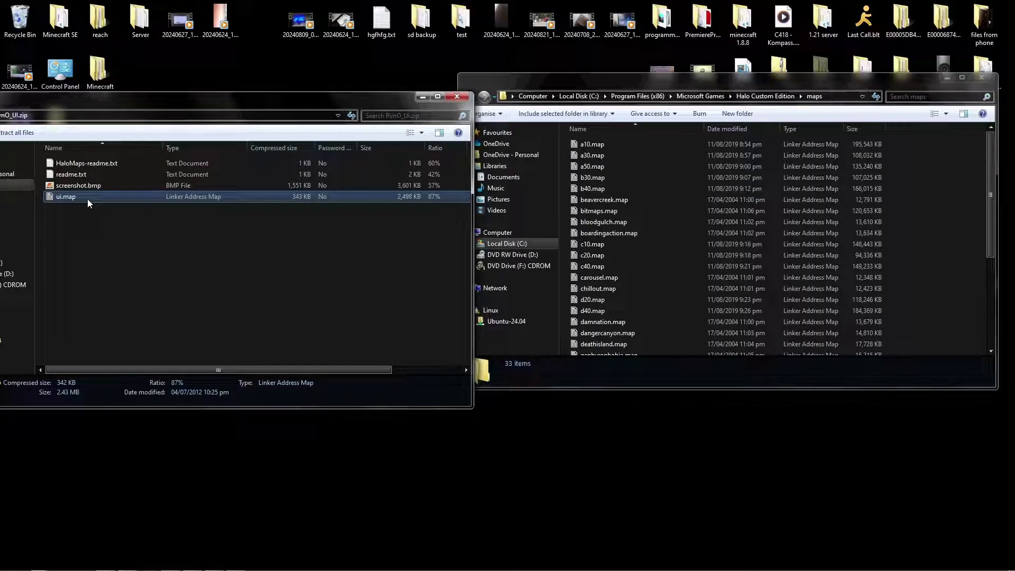
pyautogui.moveTo(87, 199); pyautogui.dragTo(927, 214)
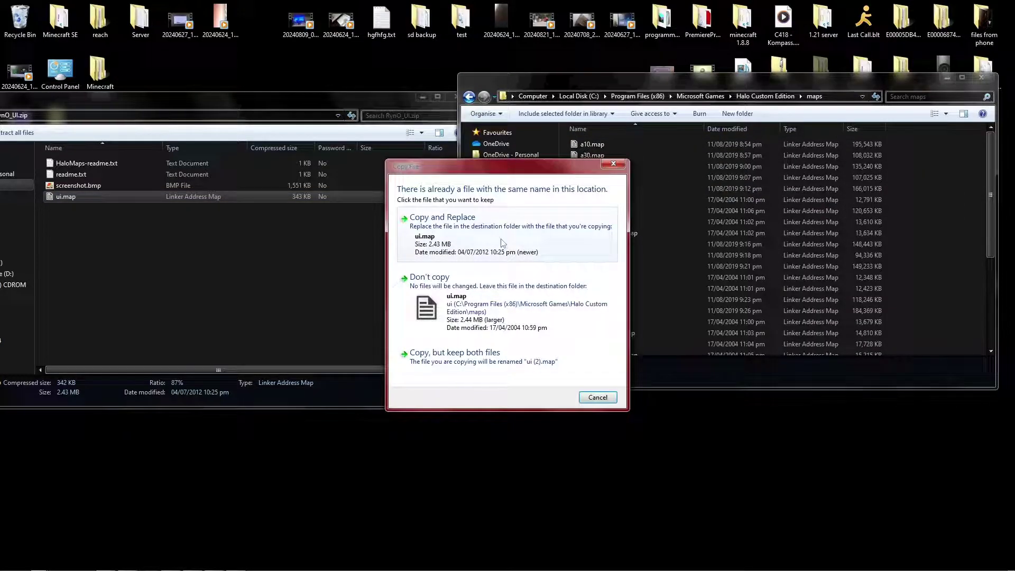
pyautogui.click(501, 243)
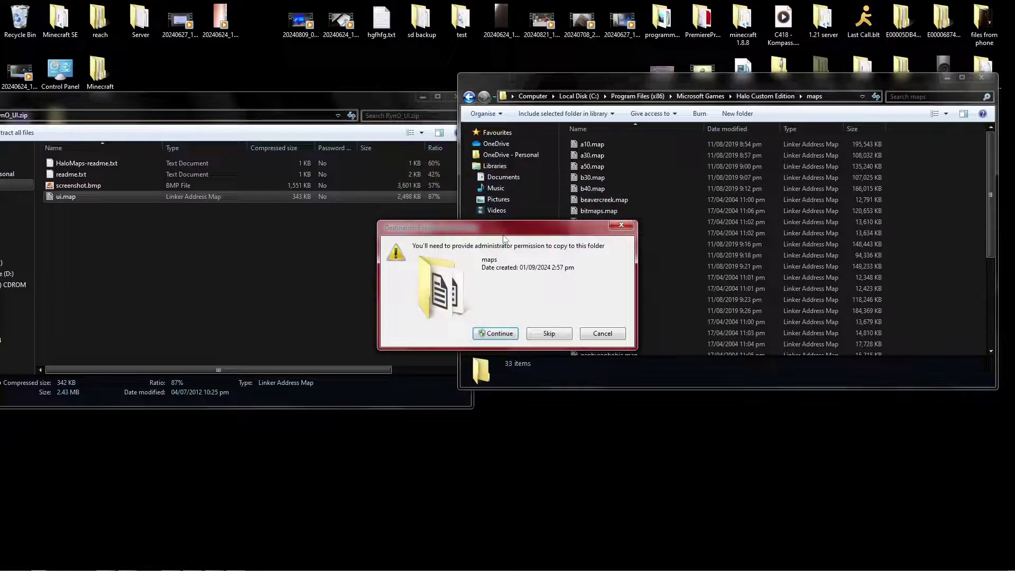
pyautogui.click(498, 332)
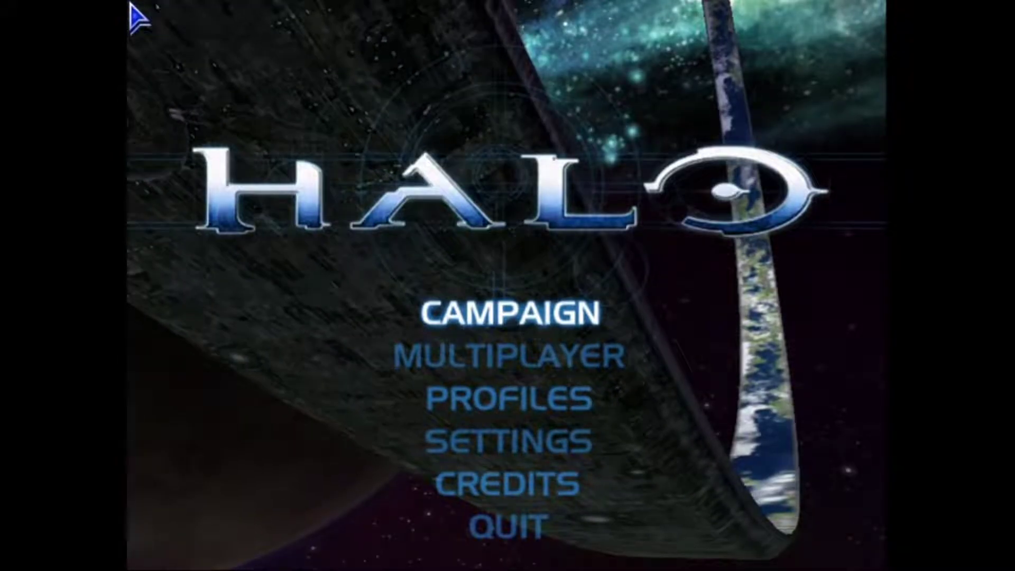
# Open the campaign's Load Game list and check the availability of The Pillar of Autumn, Halo and the levels after them
pyautogui.press('Return')
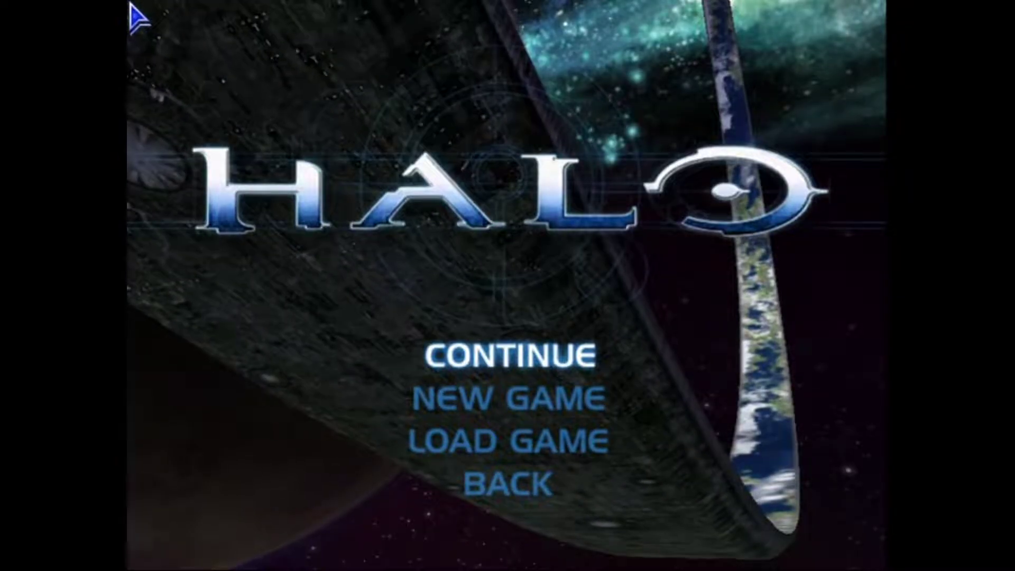
pyautogui.press('Down')
pyautogui.press('Down')
pyautogui.press('Return')
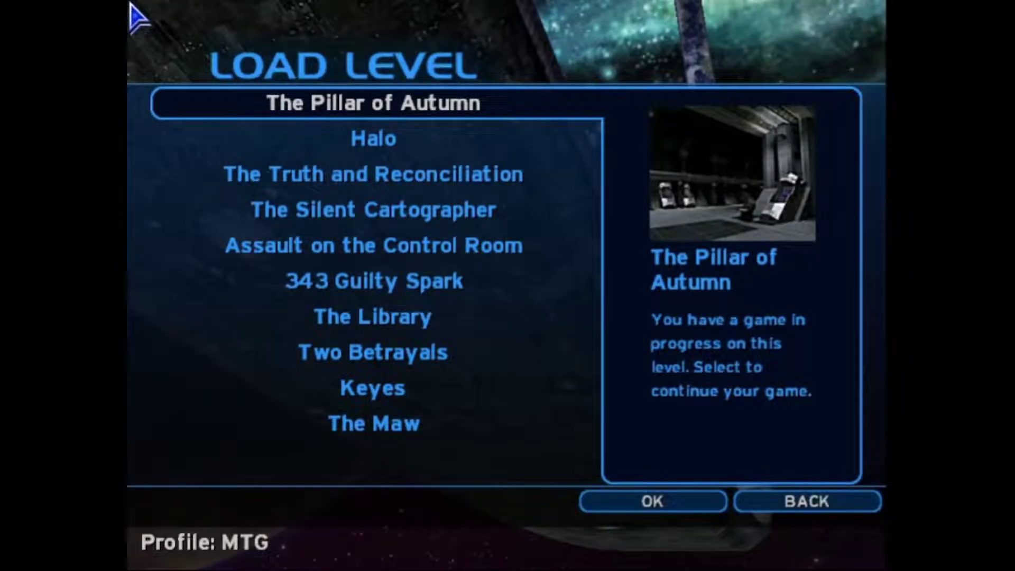
pyautogui.press('Down')
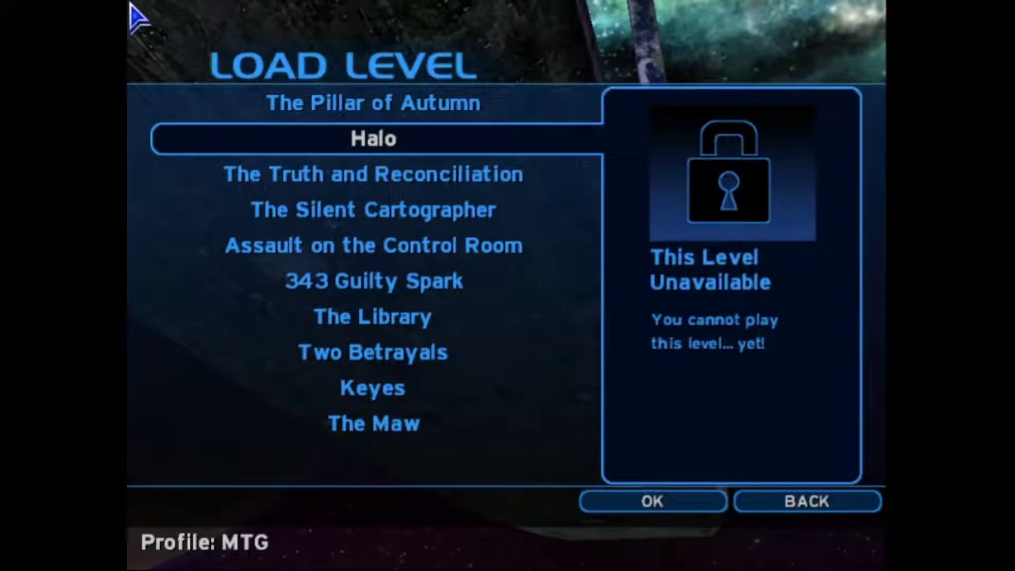
pyautogui.press('Down')
pyautogui.press('Up')
pyautogui.press('Up')
pyautogui.press('Down')
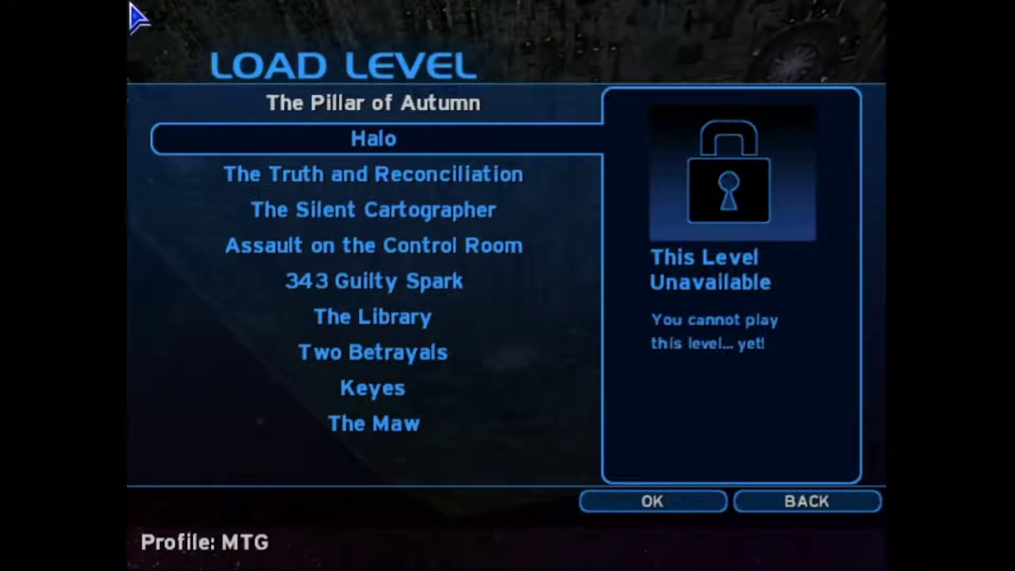
pyautogui.press('Up')
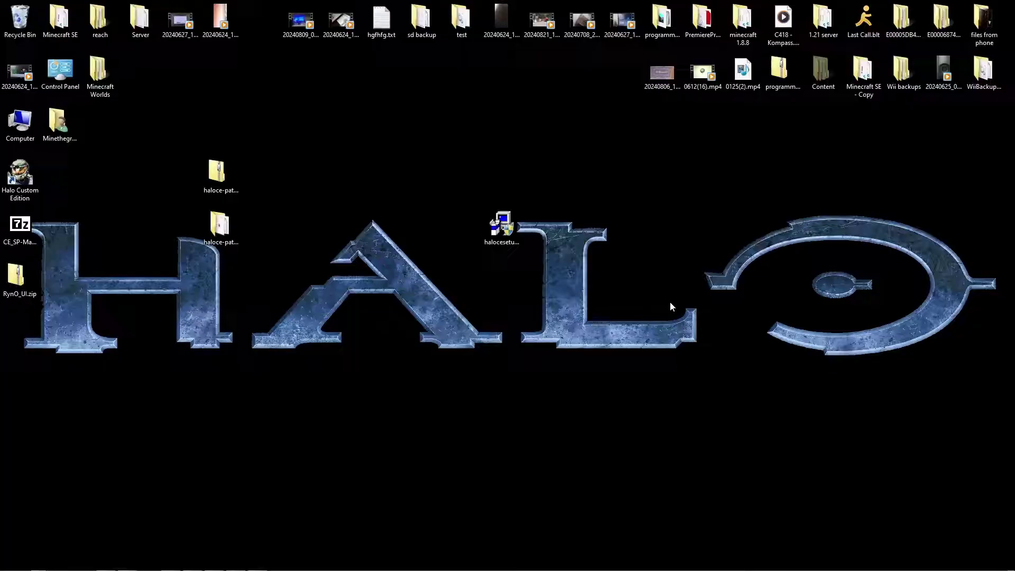
# Find HALO.iso in the Downloads folder and mount it, allowing the disc image to open despite the security warning
pyautogui.click(247, 563)
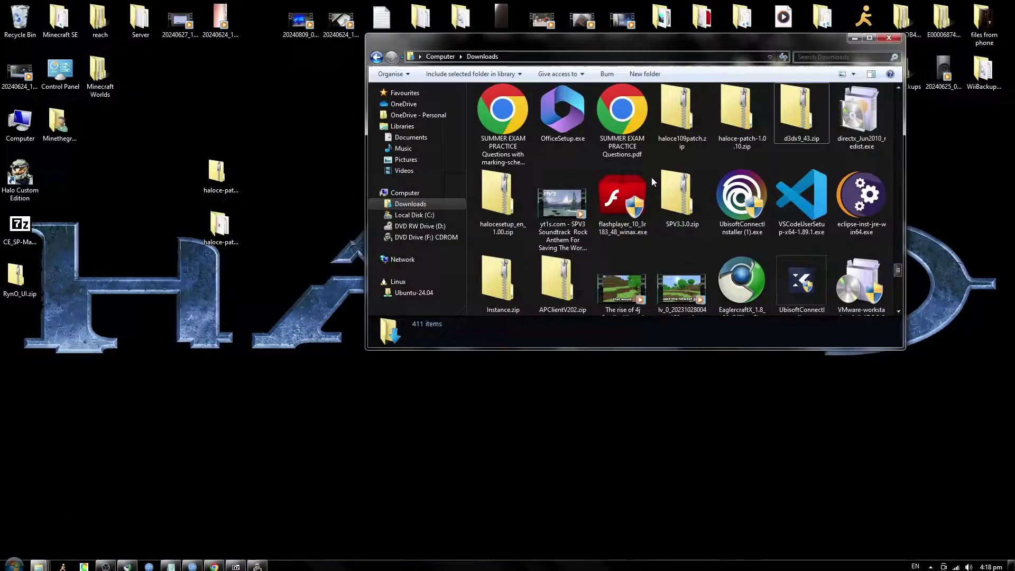
pyautogui.scroll(15, 652, 176)
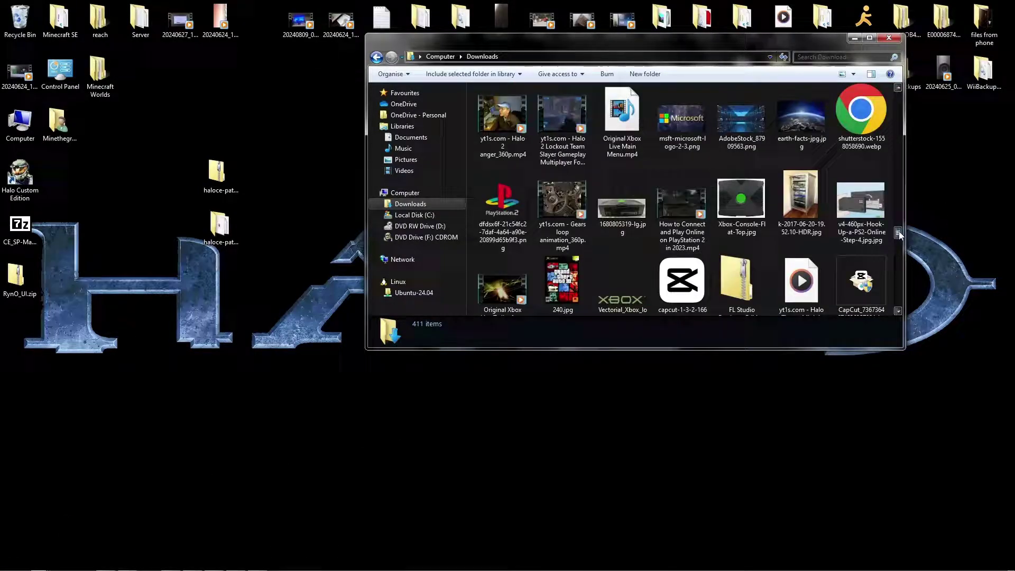
pyautogui.scroll(20, 808, 227)
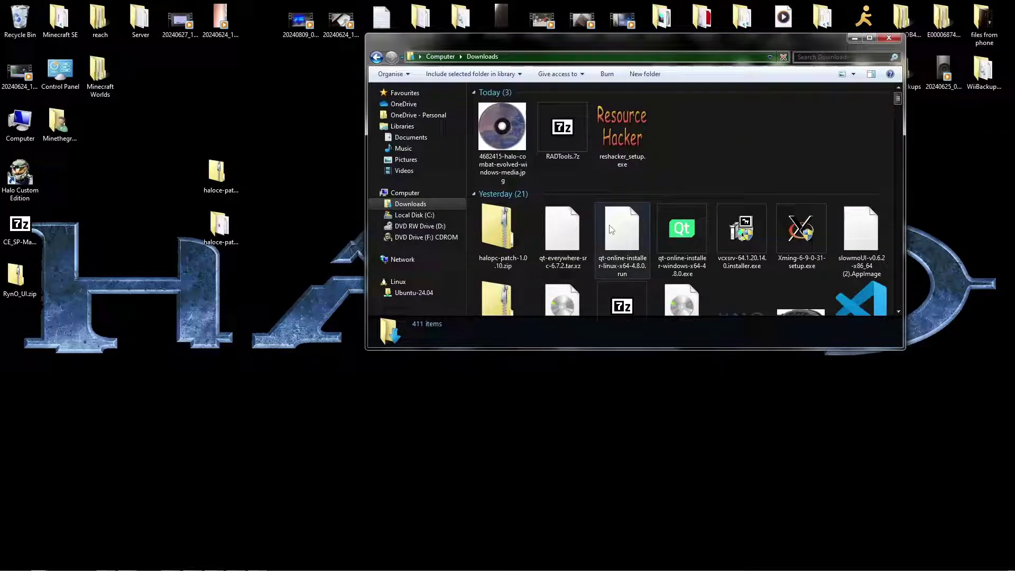
pyautogui.scroll(-3, 807, 138)
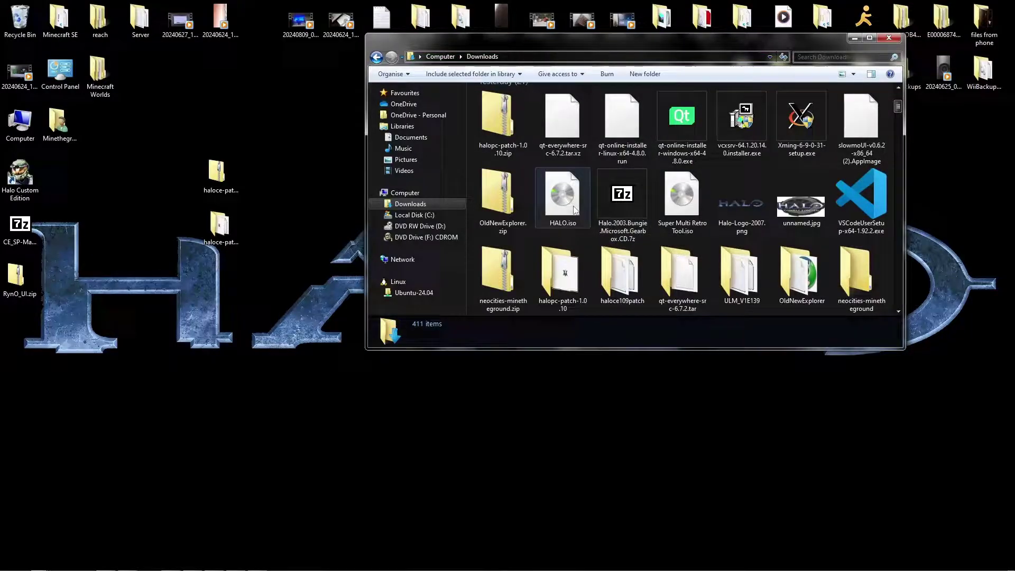
pyautogui.moveTo(562, 201)
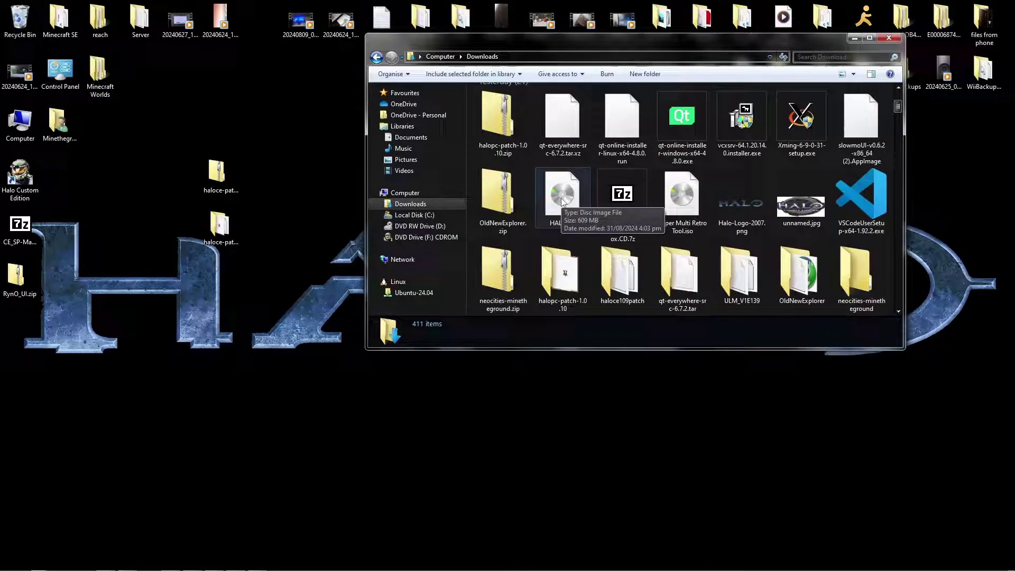
pyautogui.doubleClick(562, 202)
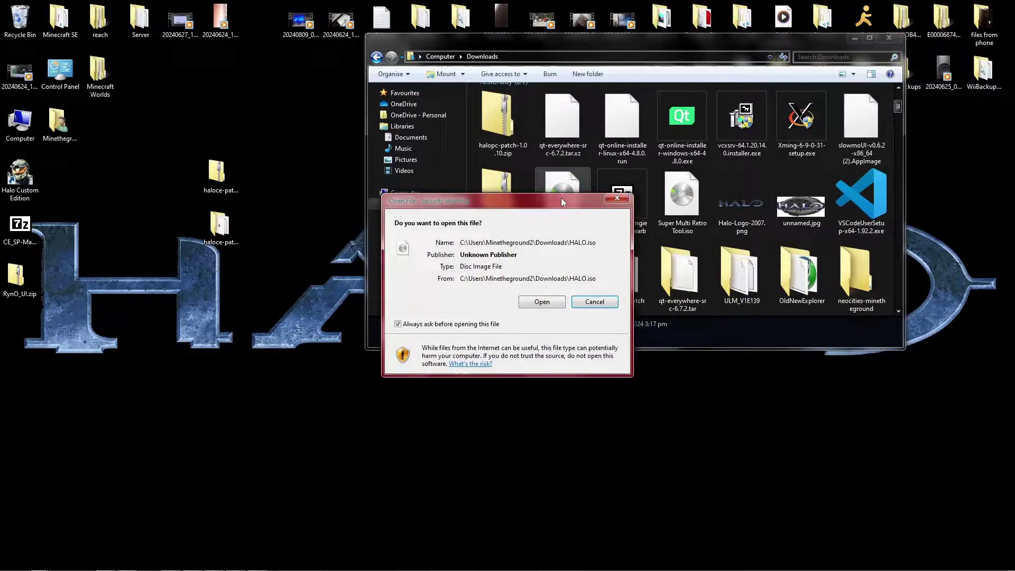
pyautogui.click(550, 303)
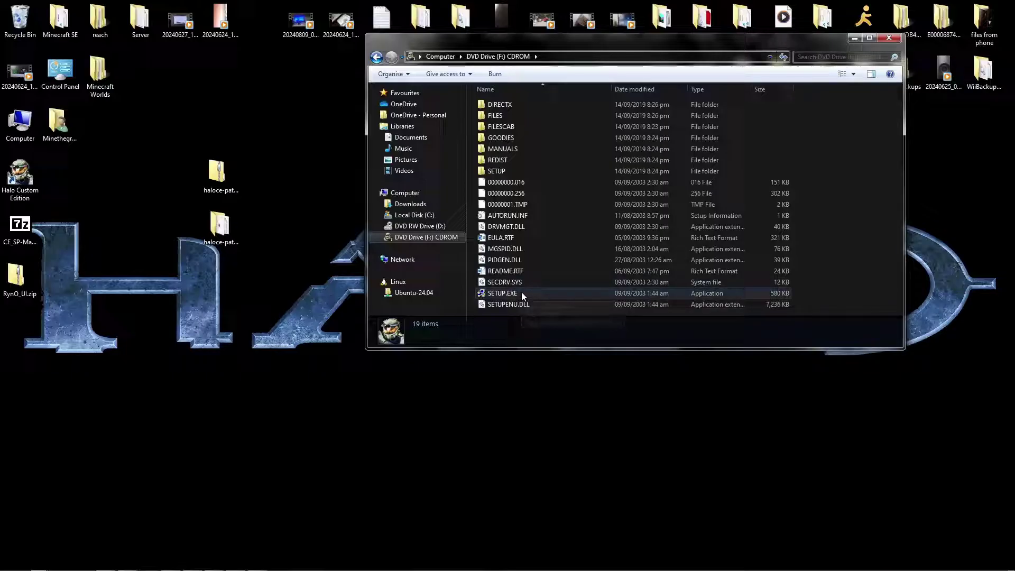
pyautogui.moveTo(522, 292)
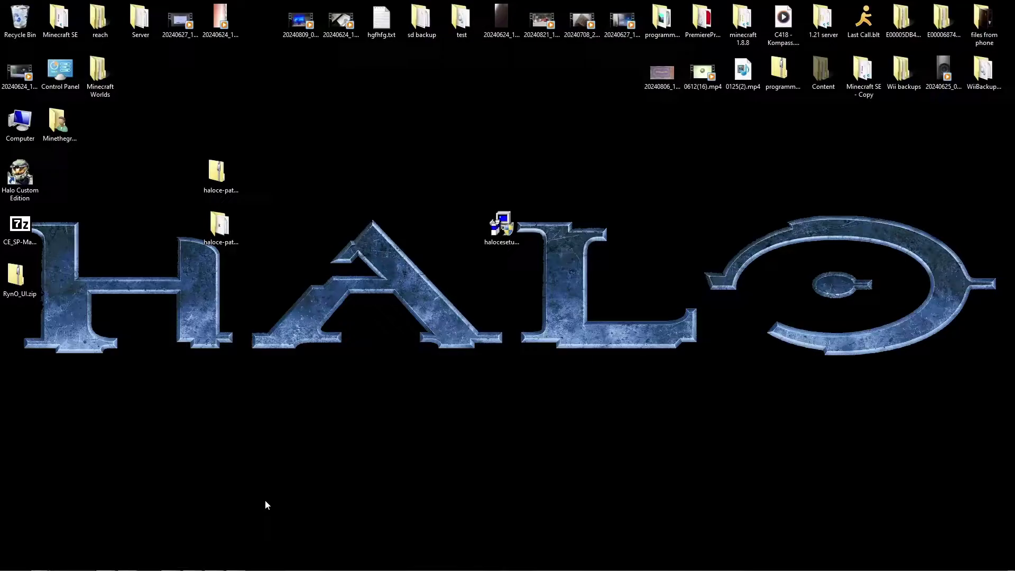
# Run setup.exe from the Halo CD, choose the regular Install option and enter the product key
pyautogui.click(852, 506)
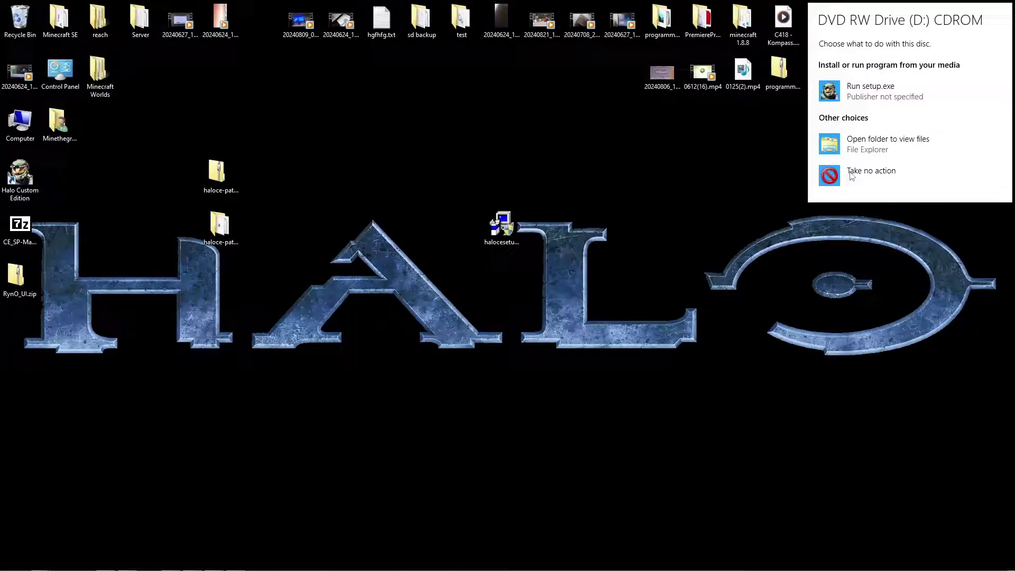
pyautogui.click(833, 96)
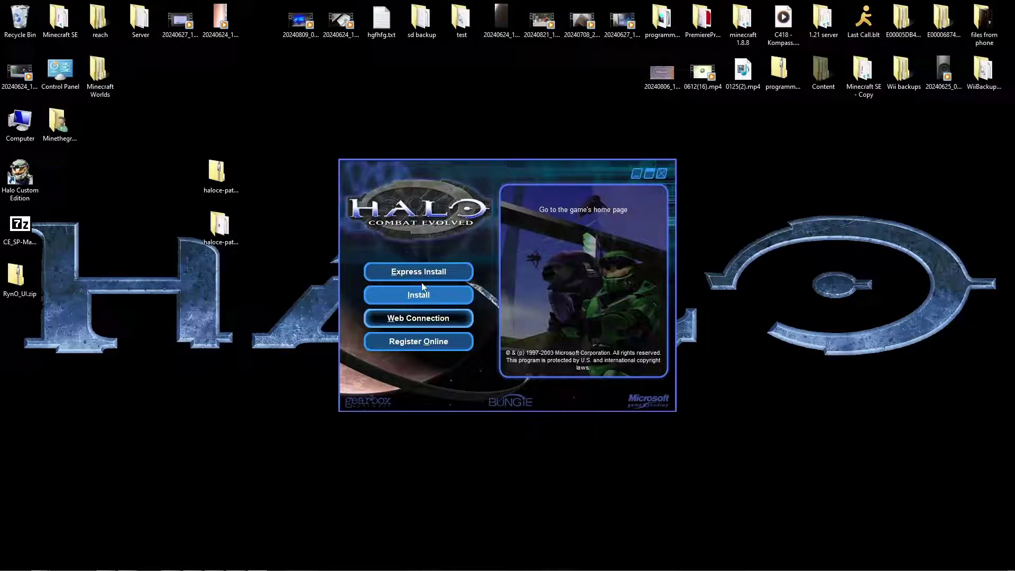
pyautogui.click(425, 302)
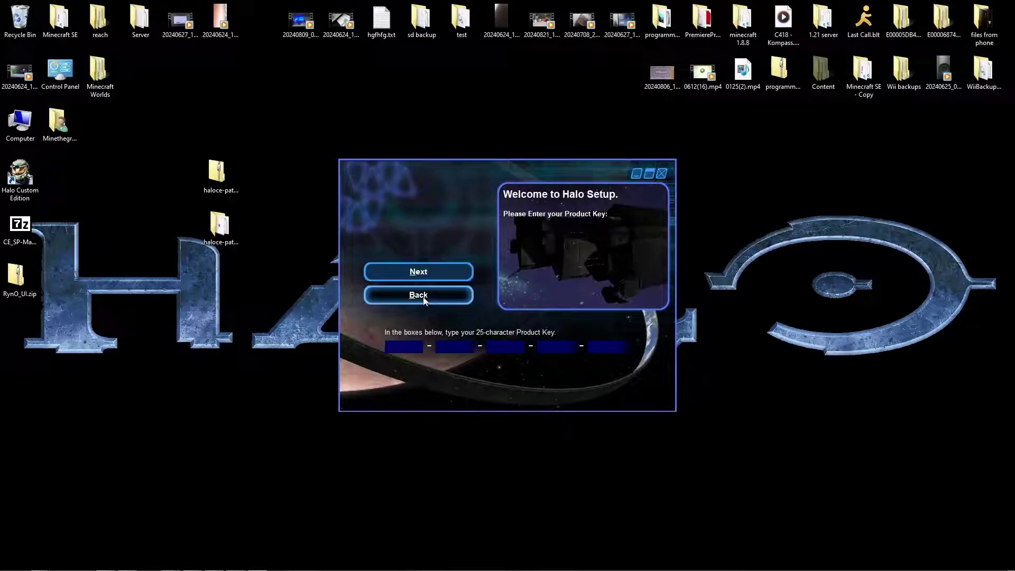
pyautogui.click(424, 297)
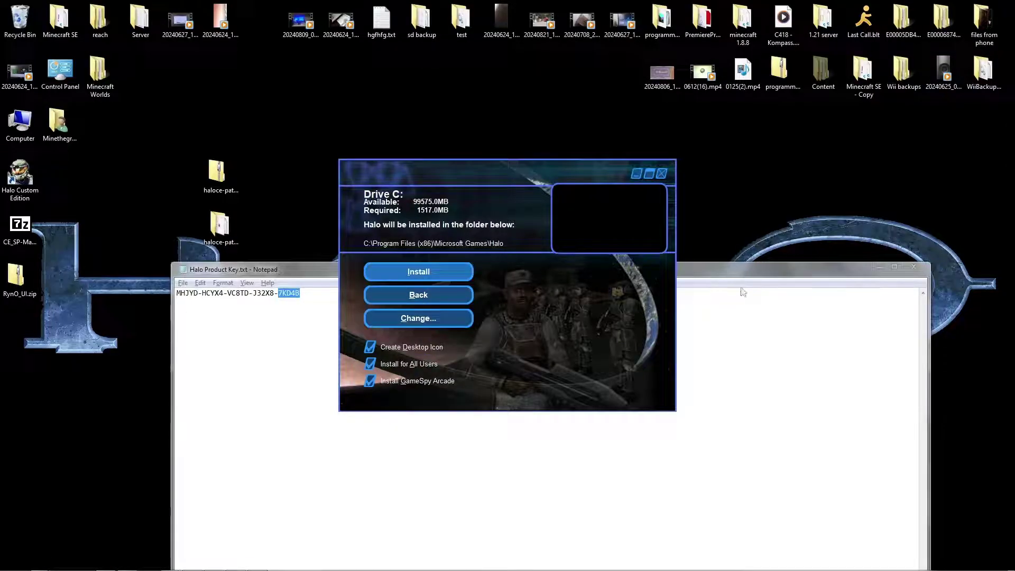
# Minimize the product key text file, exclude GameSpy Arcade and install Halo to C:\Program Files (x86)\Microsoft Games\Halo
pyautogui.click(879, 269)
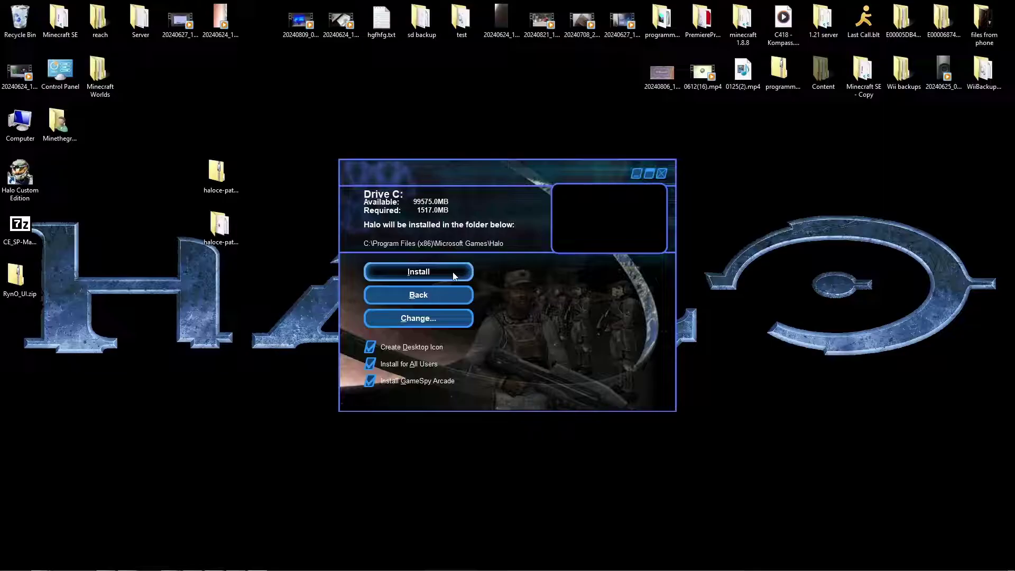
pyautogui.click(410, 383)
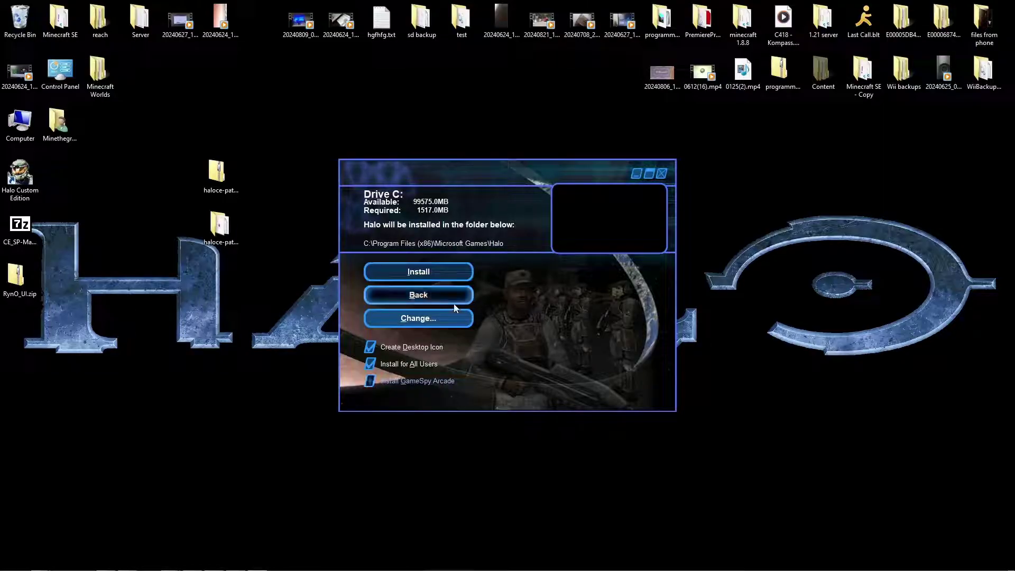
pyautogui.click(434, 275)
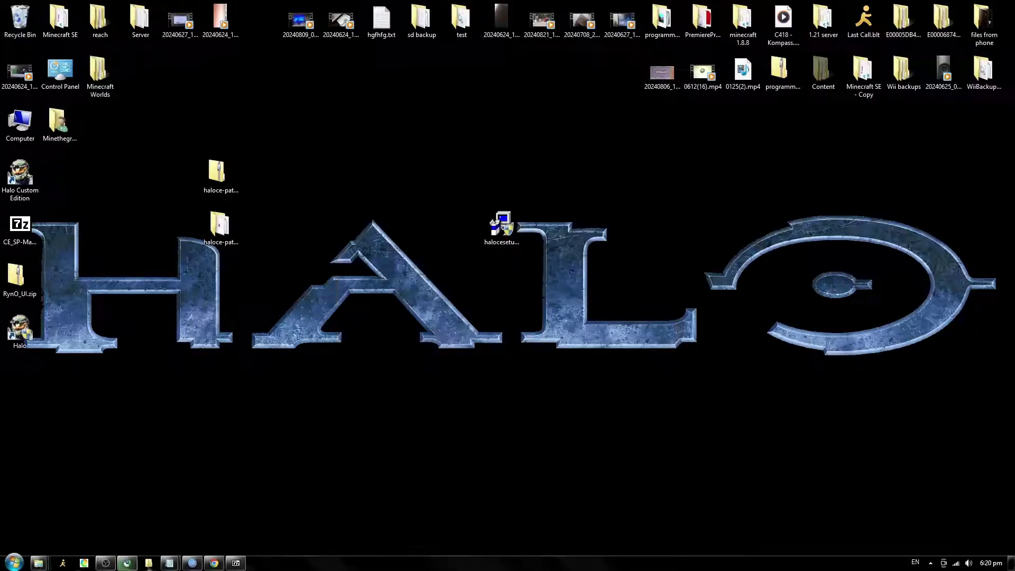
# Switch to the browser, save halopc-patch-1.0.10.zip from the PCGamingWiki patch page to the Desktop and locate the downloaded file
pyautogui.moveTo(133, 564)
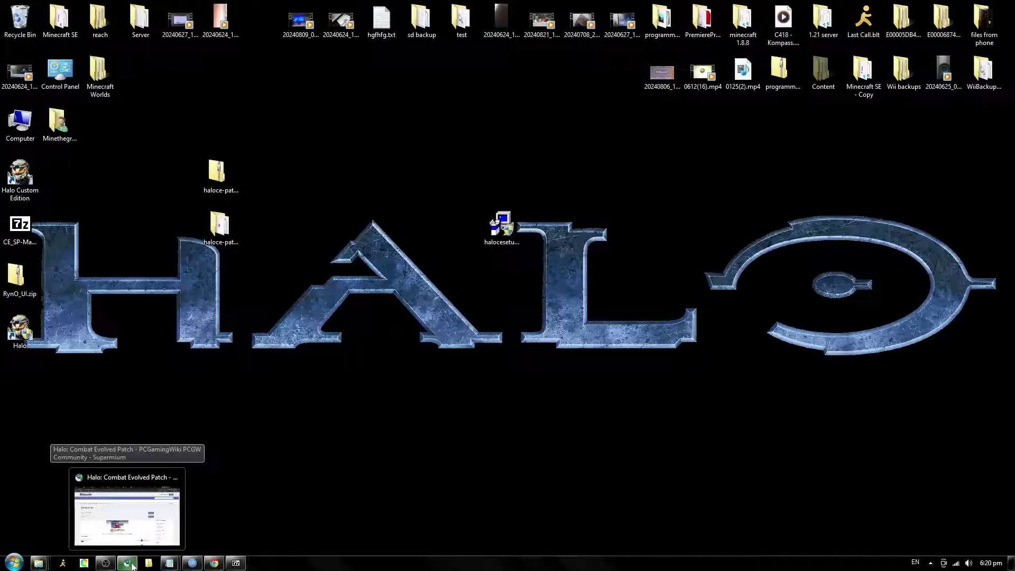
pyautogui.click(126, 510)
pyautogui.scroll(-1, 475, 312)
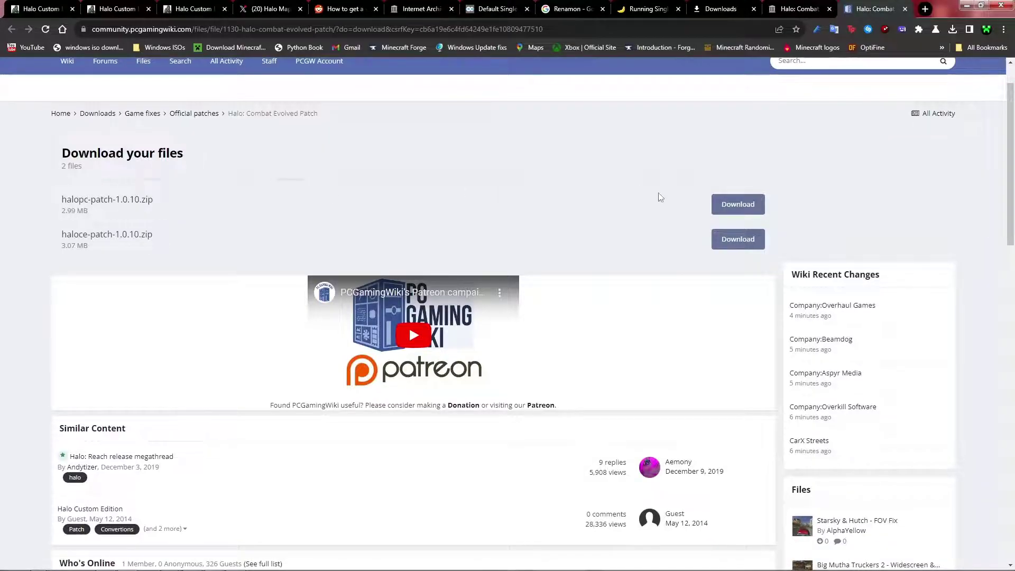
pyautogui.click(724, 206)
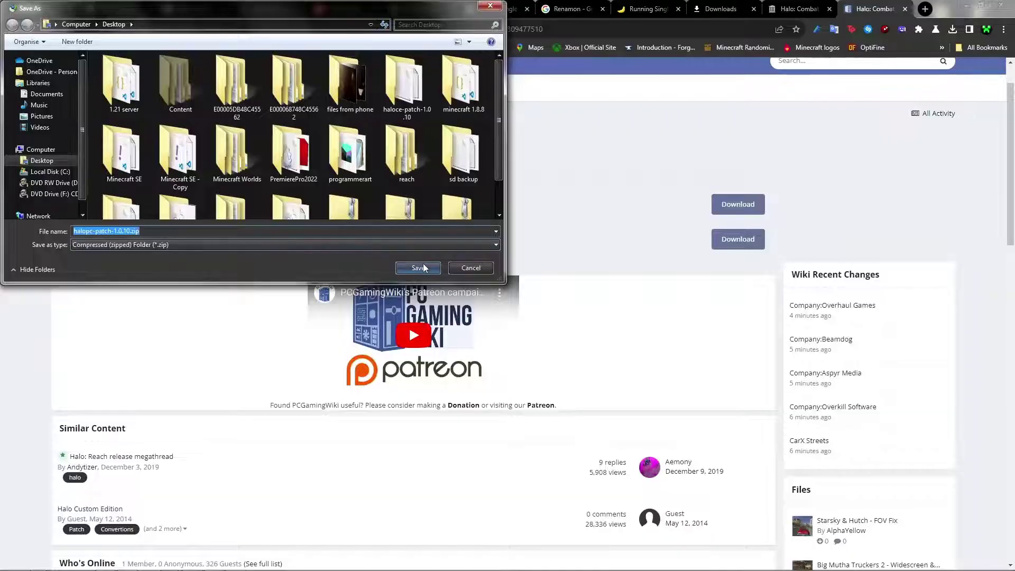
pyautogui.click(430, 268)
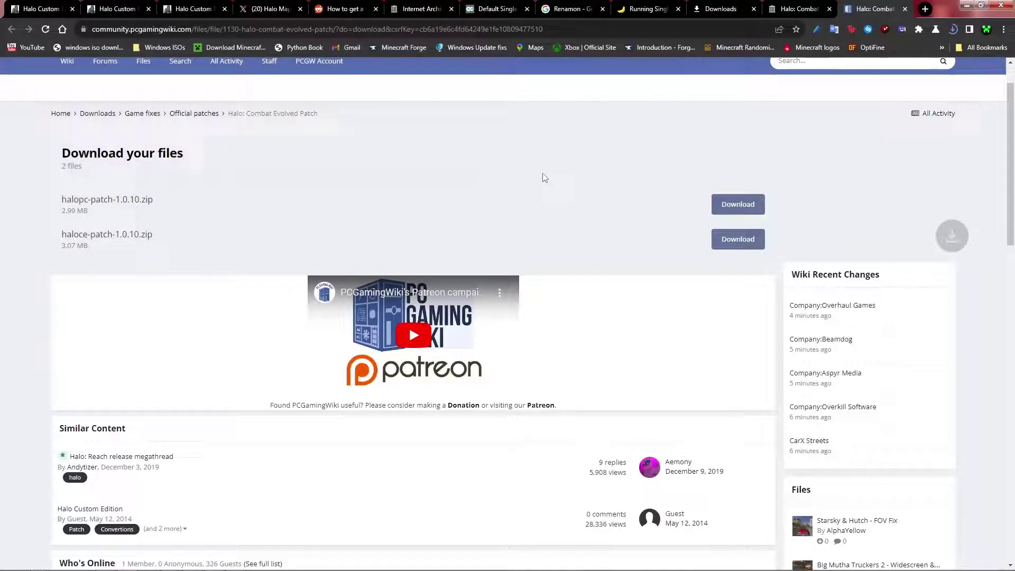
pyautogui.click(951, 30)
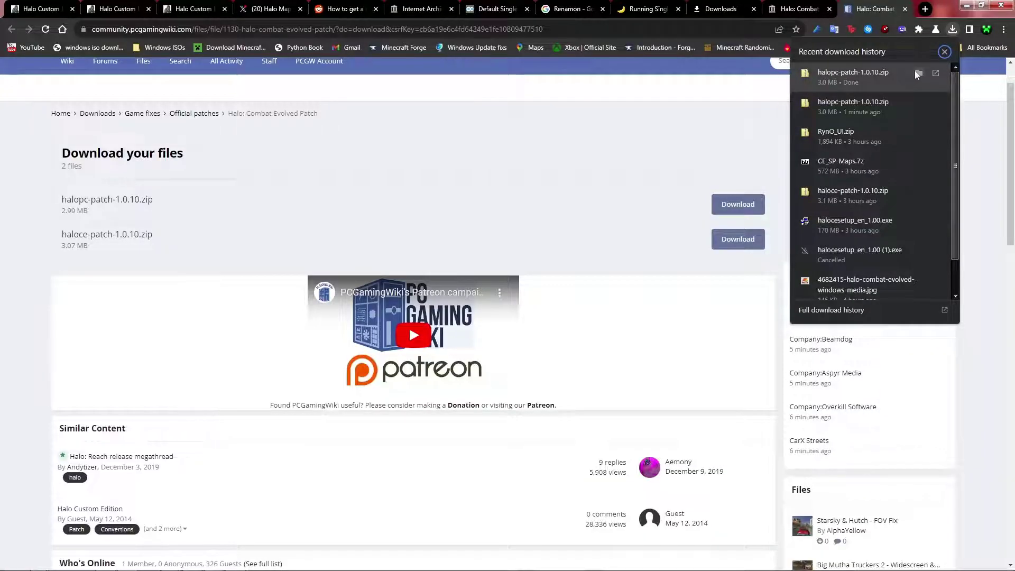
pyautogui.click(915, 74)
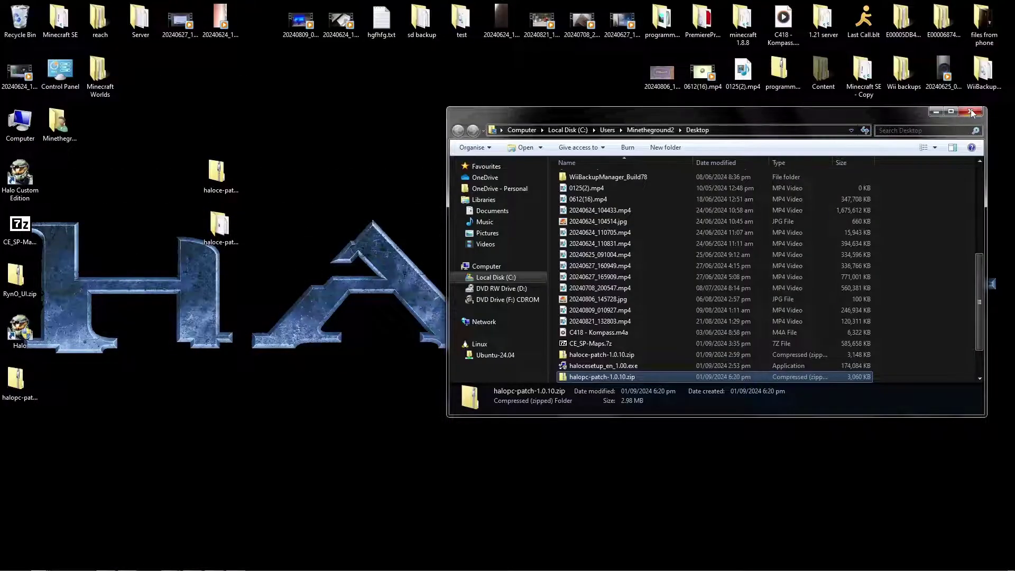
pyautogui.hotkey('alt', 'F4')
# Extract halopc-patch-1.0.10.zip into its own folder on the Desktop and run the Halo PC patch from it
pyautogui.rightClick(13, 390)
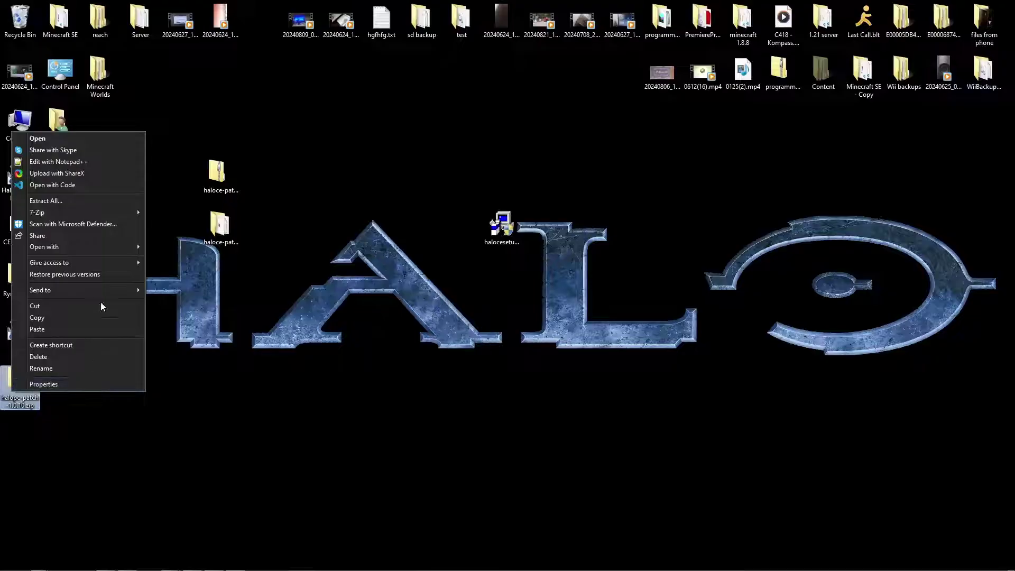
pyautogui.moveTo(83, 214)
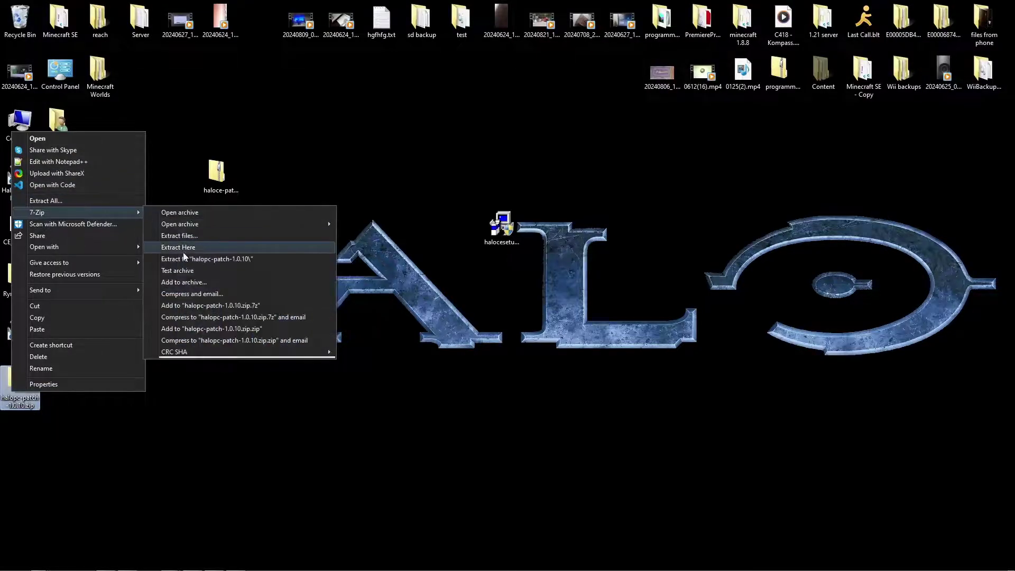
pyautogui.click(189, 258)
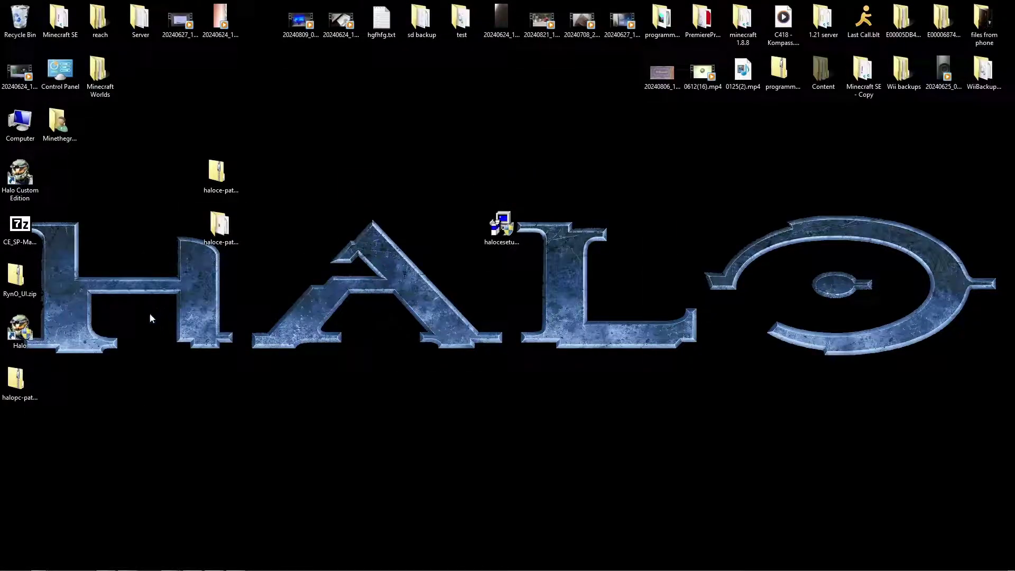
pyautogui.doubleClick(18, 432)
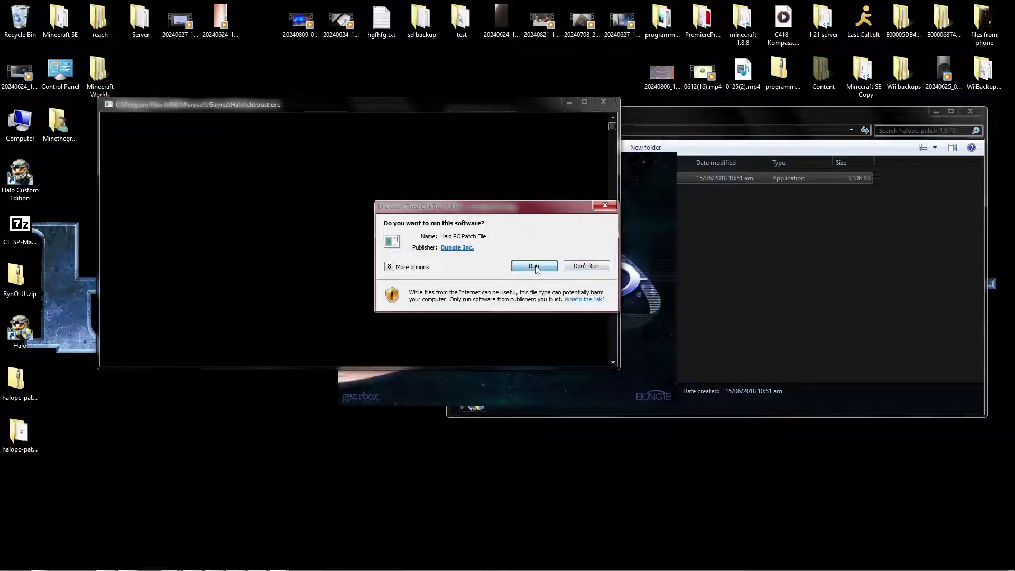
pyautogui.click(542, 268)
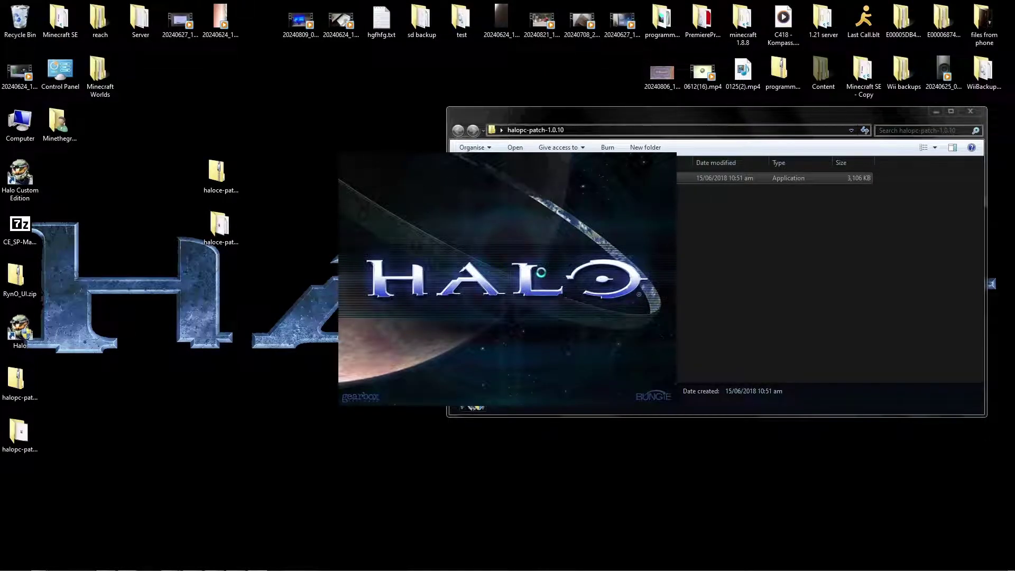
pyautogui.click(553, 329)
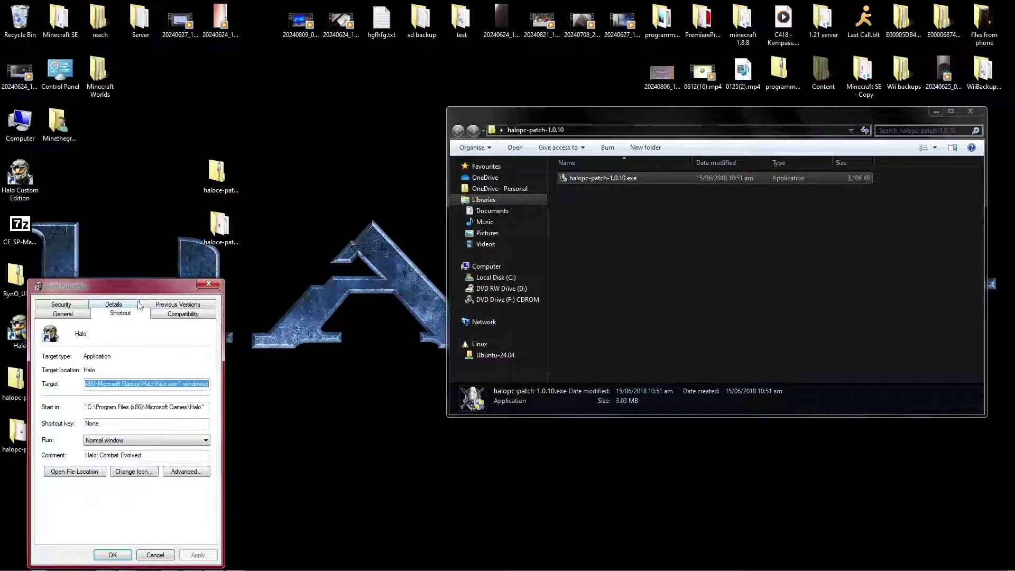
# Turn off compatibility mode in the Halo shortcut's properties, apply the change and launch the game
pyautogui.click(178, 314)
pyautogui.click(50, 384)
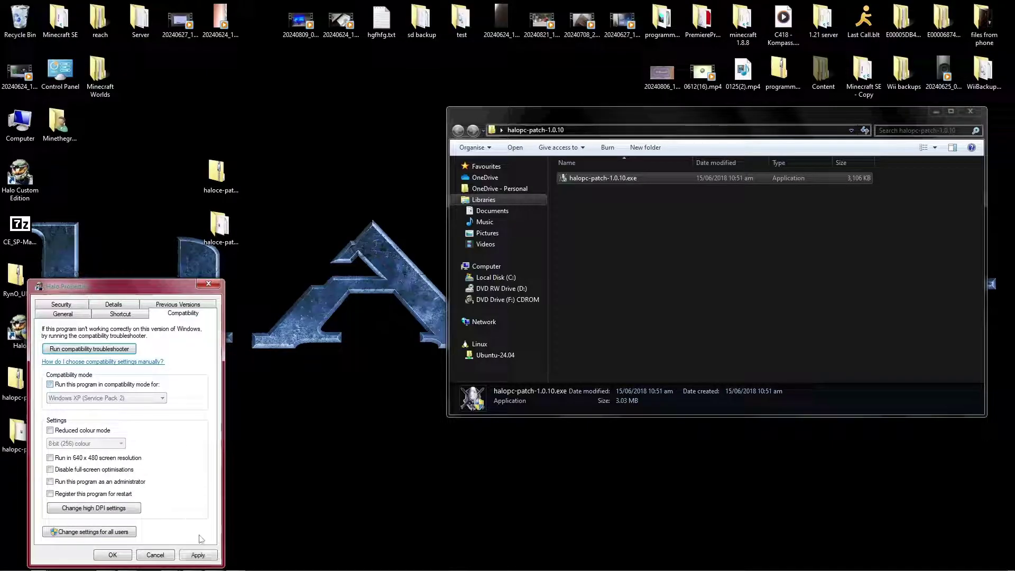
pyautogui.click(198, 554)
pyautogui.click(112, 554)
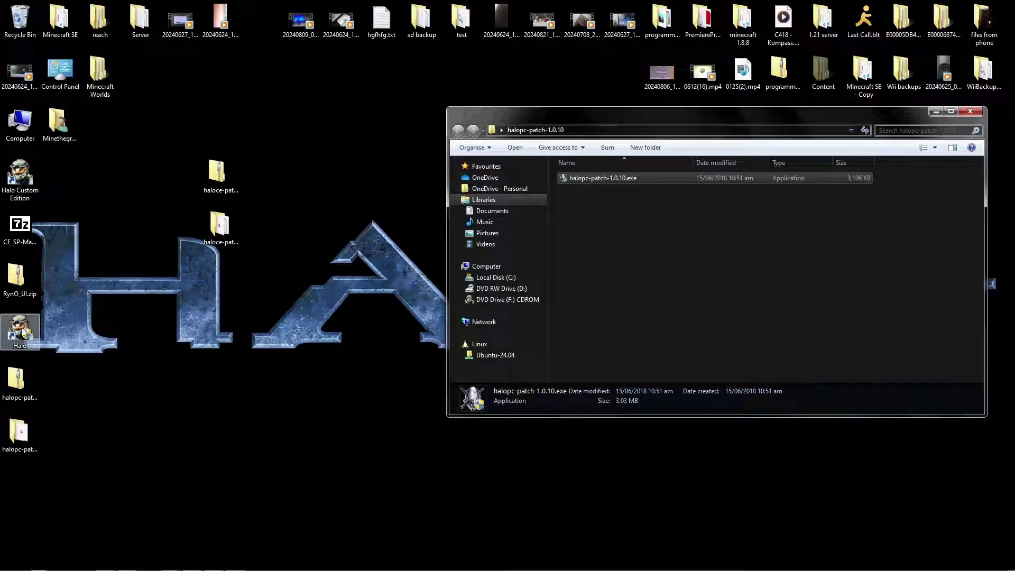
pyautogui.doubleClick(24, 330)
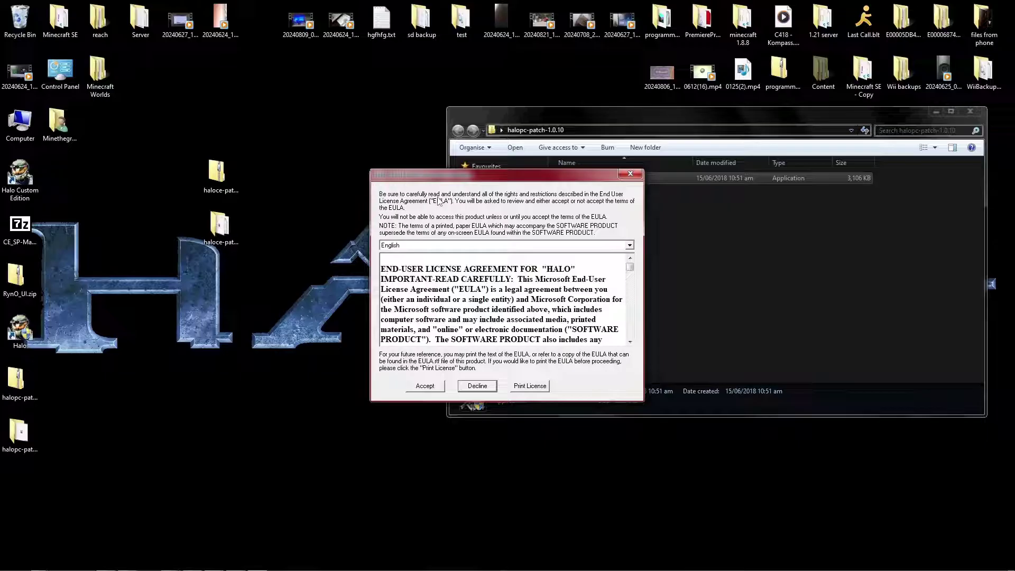
# Accept Halo's licence agreement, minimize the patch folder window and skip the intro video to reach the main menu
pyautogui.click(425, 386)
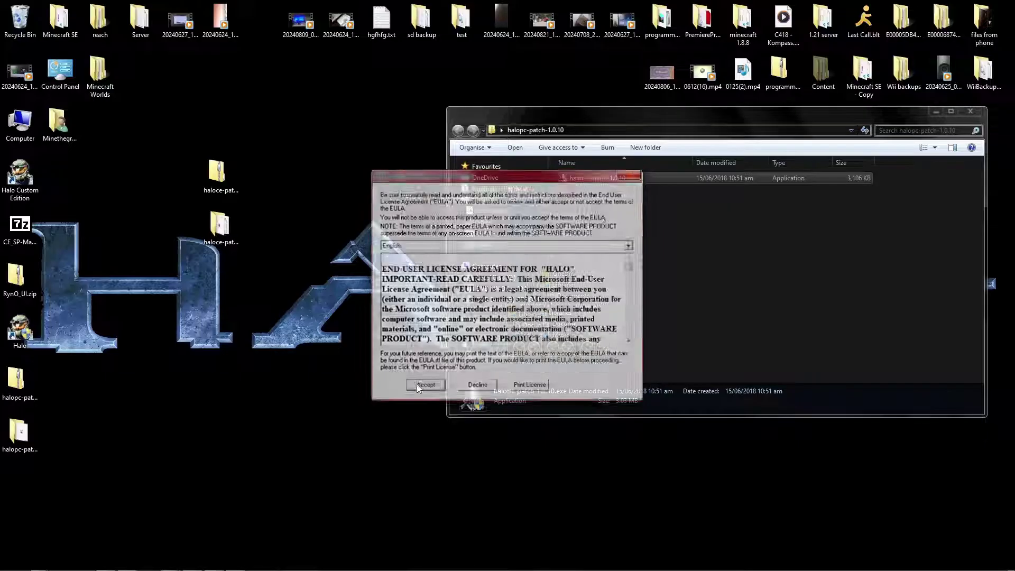
pyautogui.click(935, 112)
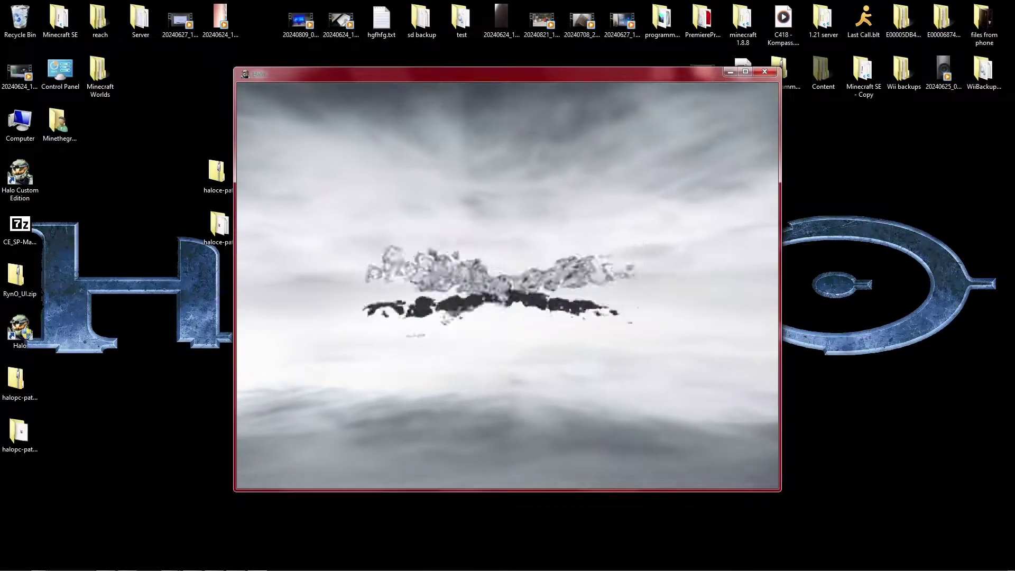
pyautogui.press('Escape')
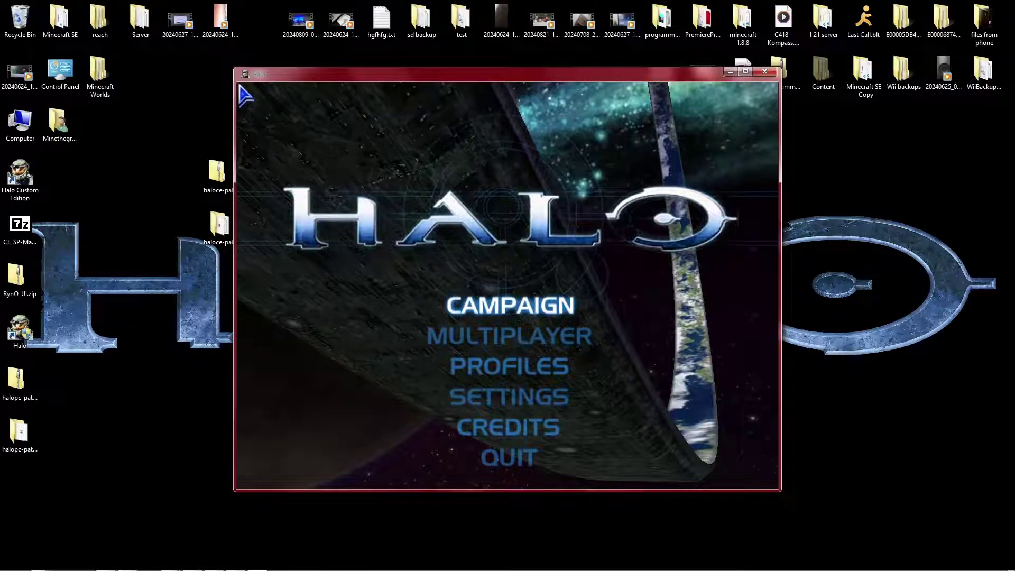
# Check the saved games in the campaign's Load Game list, then return to the main menu
pyautogui.click(510, 306)
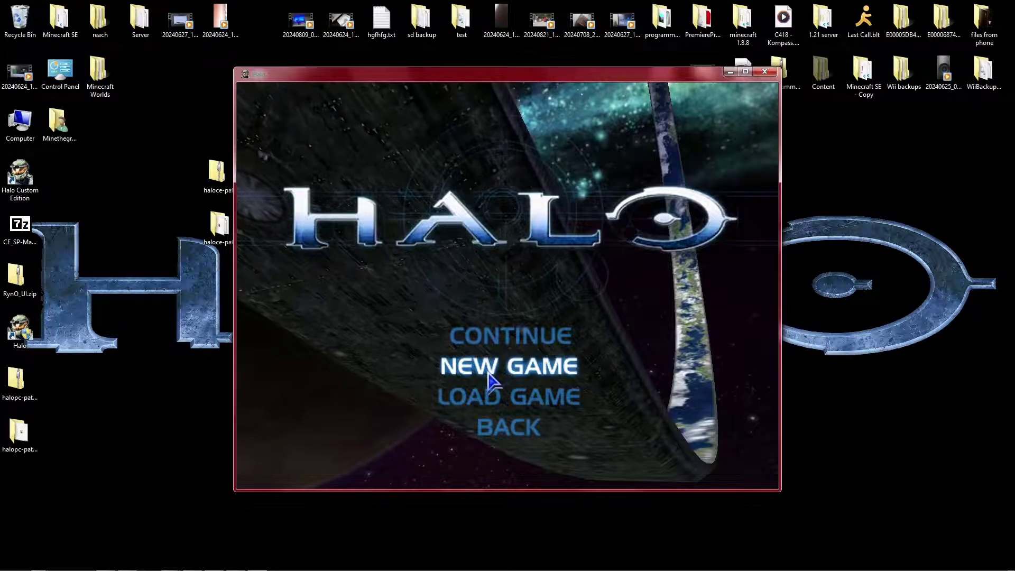
pyautogui.click(485, 395)
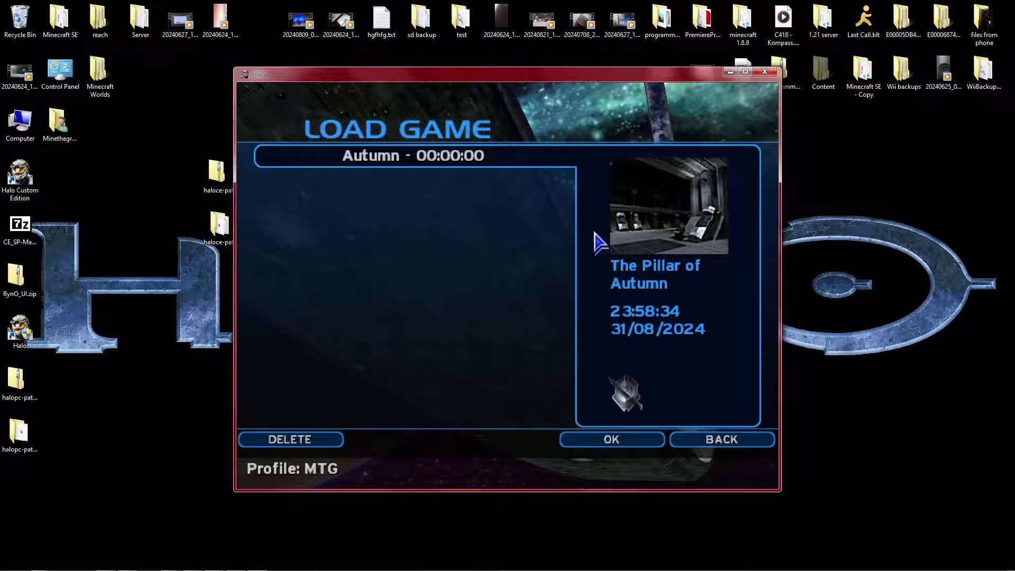
pyautogui.click(721, 441)
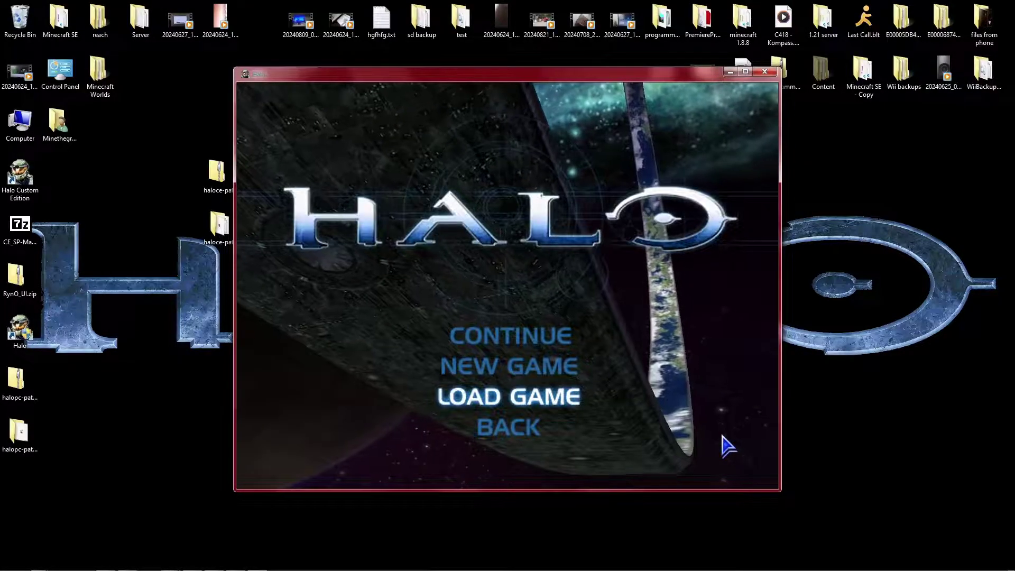
pyautogui.click(515, 399)
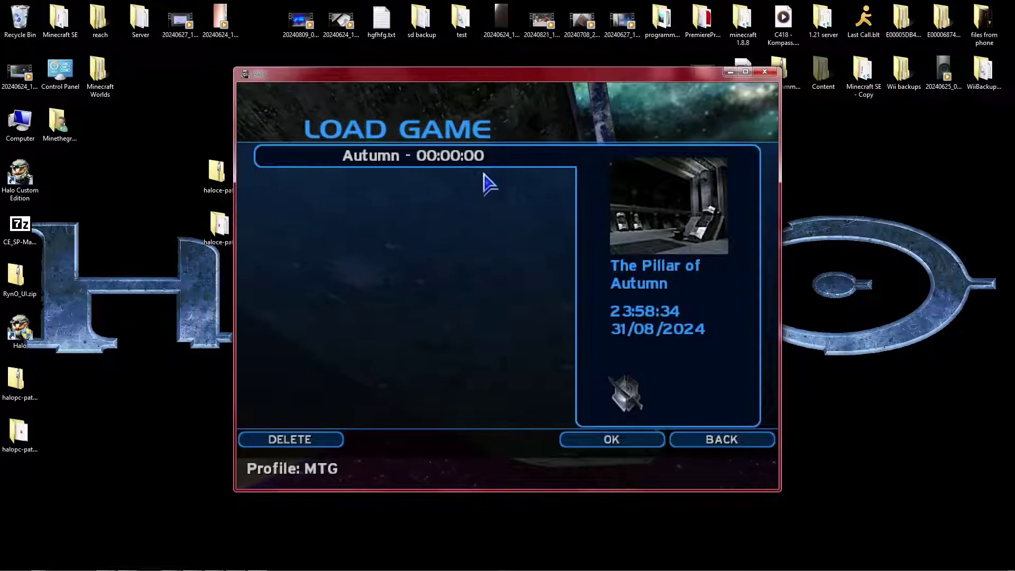
pyautogui.click(683, 441)
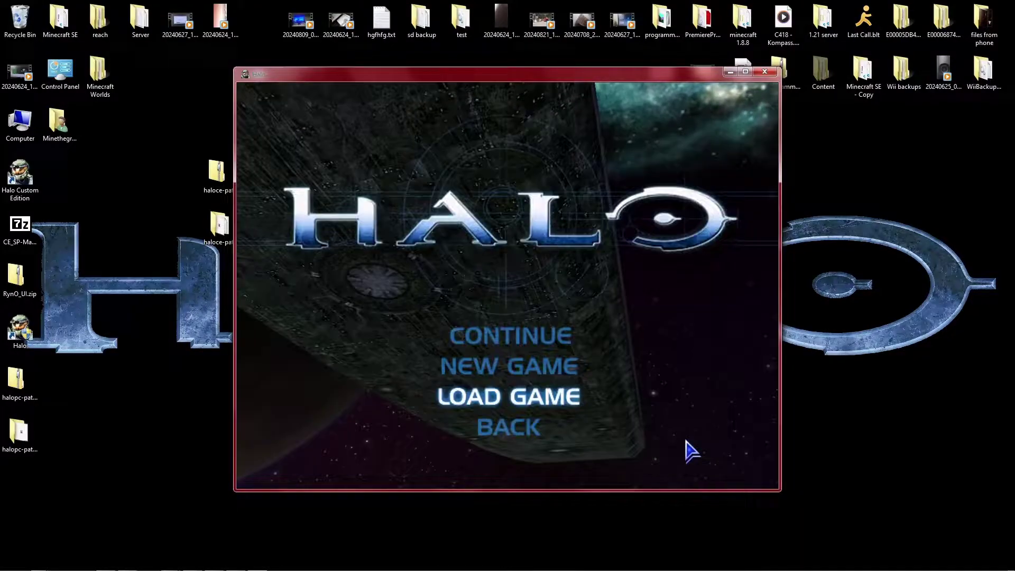
pyautogui.click(492, 430)
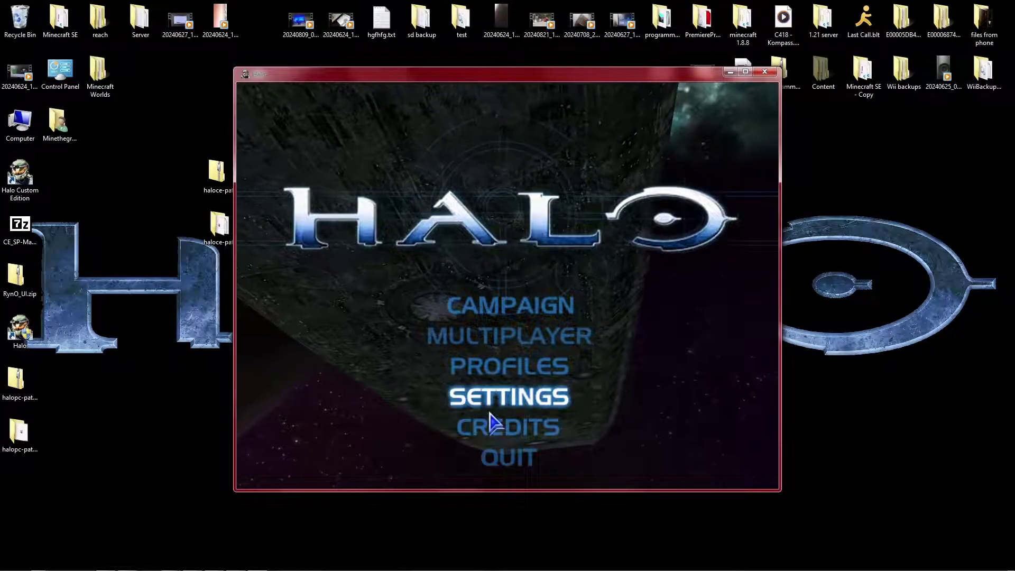
# View the profile settings and the list of player profiles without making any changes
pyautogui.click(489, 414)
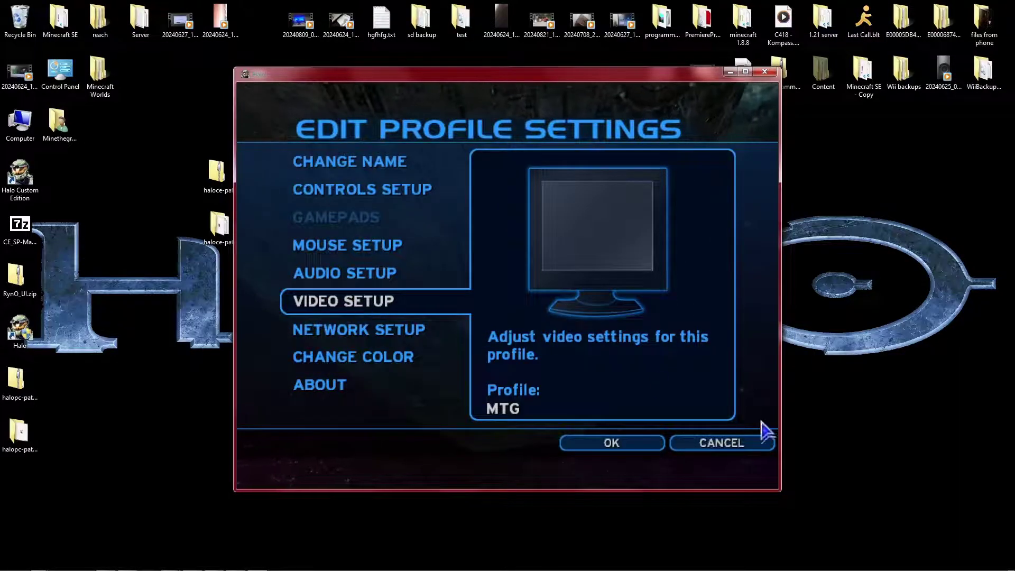
pyautogui.click(740, 447)
pyautogui.click(503, 365)
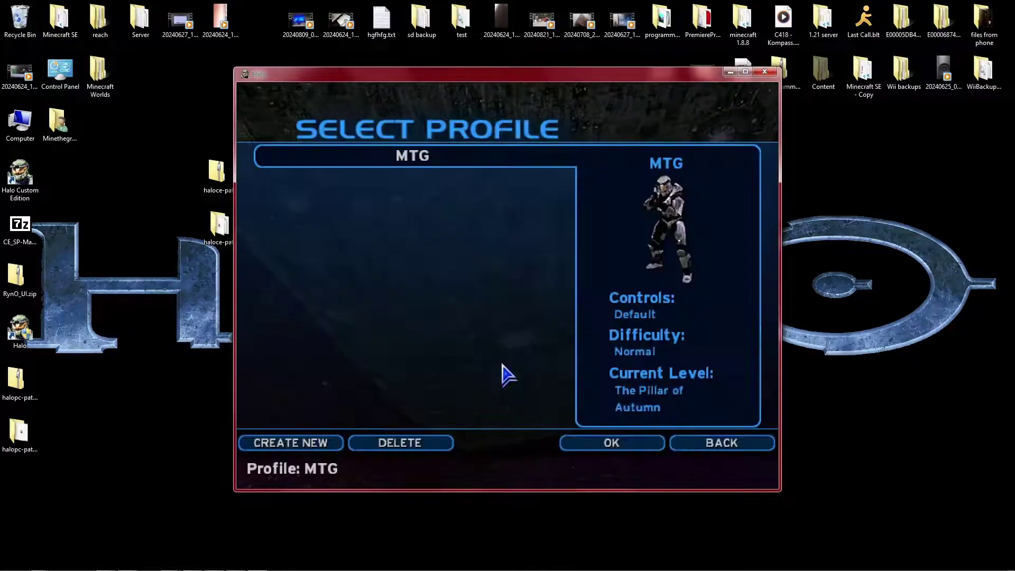
pyautogui.click(741, 447)
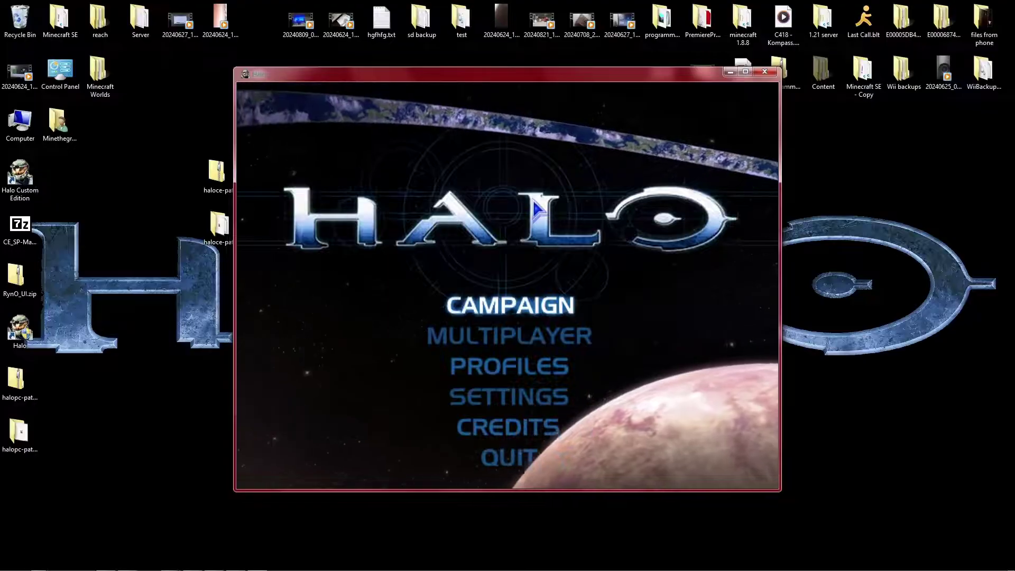
# Quit Halo, open the installation folder of its desktop shortcut and reposition the folder window over the desktop
pyautogui.click(512, 456)
pyautogui.click(468, 342)
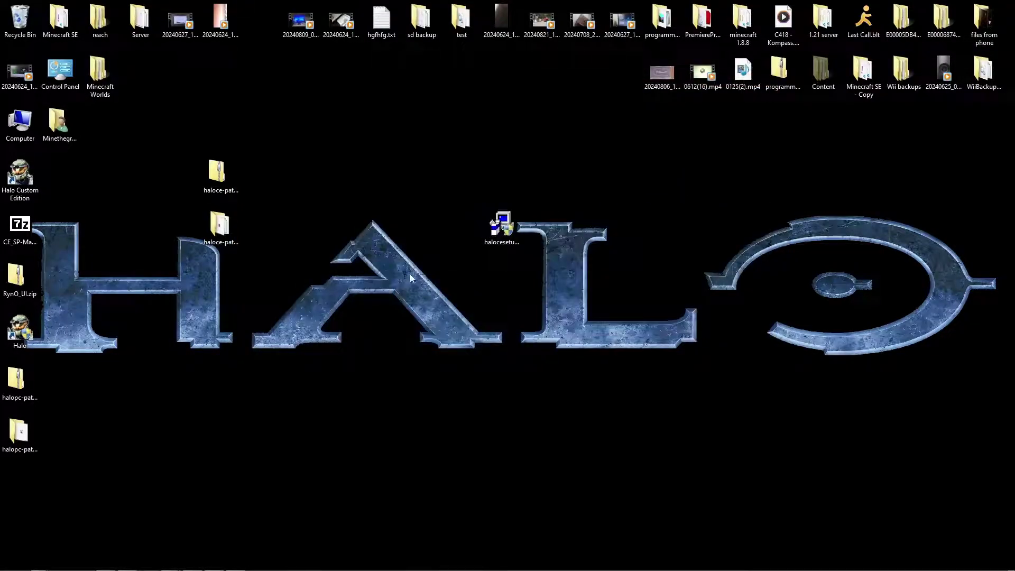
pyautogui.rightClick(22, 328)
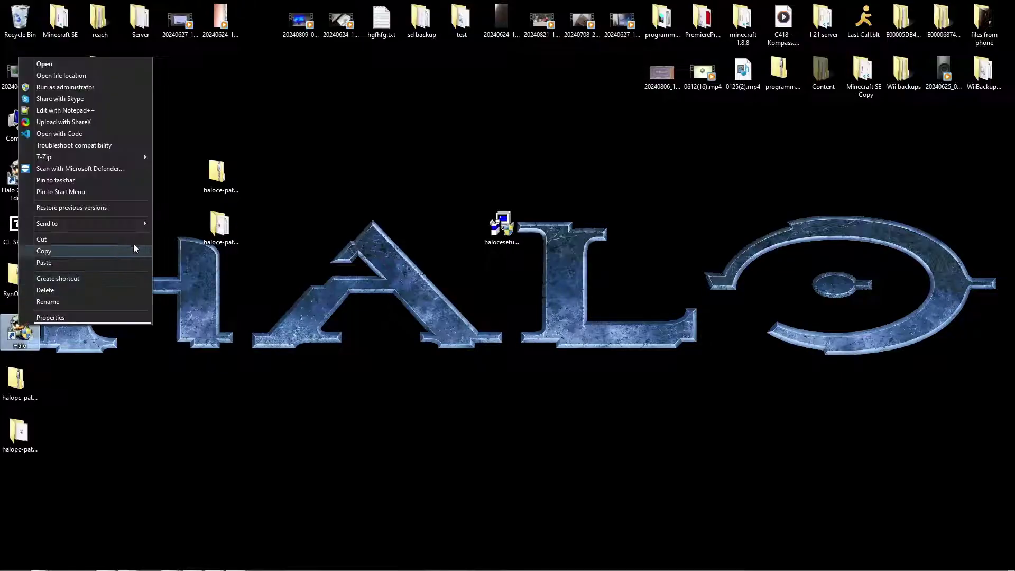
pyautogui.click(66, 77)
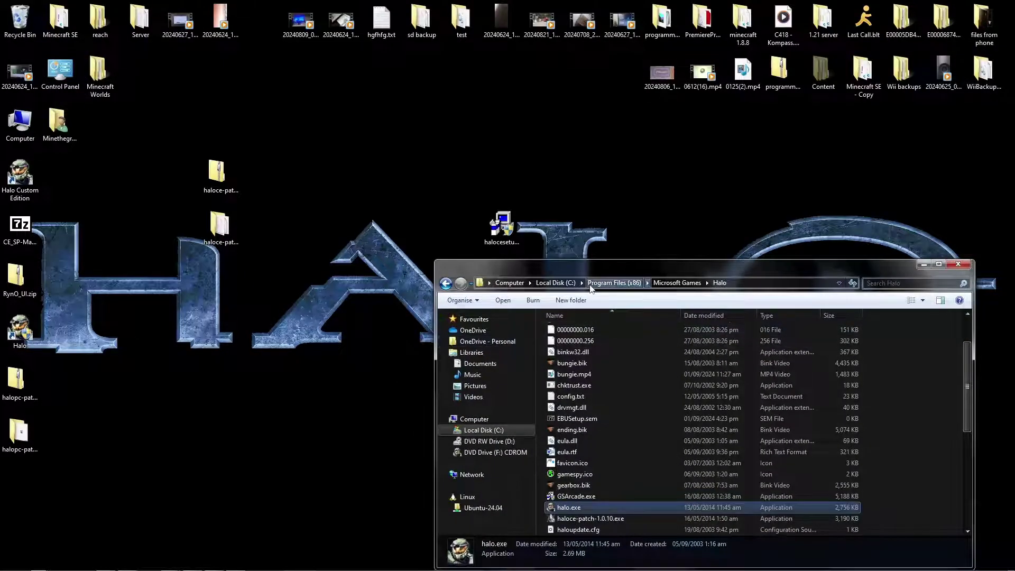
pyautogui.moveTo(581, 268); pyautogui.dragTo(482, 141)
pyautogui.click(503, 324)
# Play gearbox.bik from the Halo folder and move the file to the Desktop, granting administrator permission
pyautogui.scroll(-4, 503, 326)
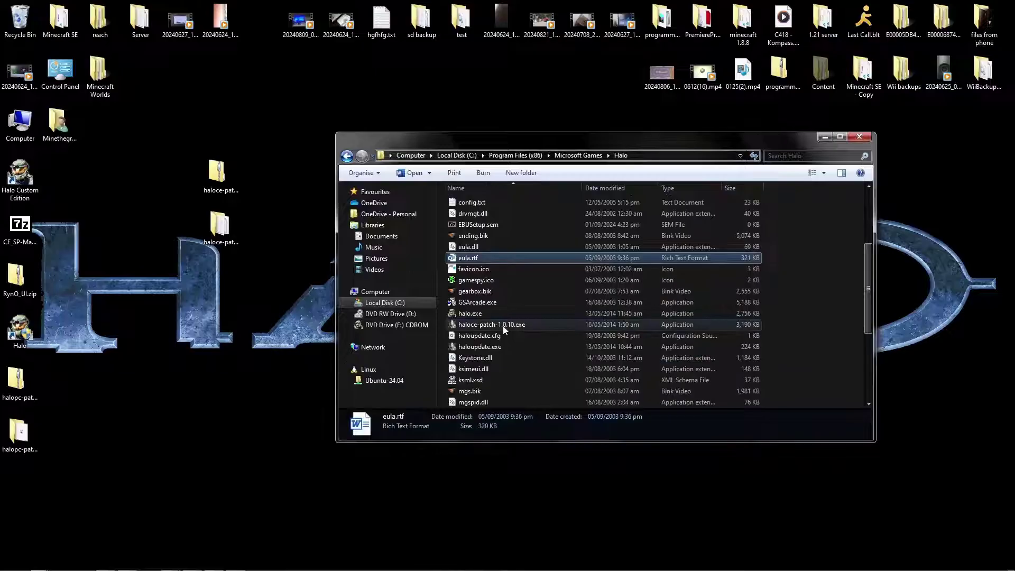
pyautogui.scroll(1, 503, 323)
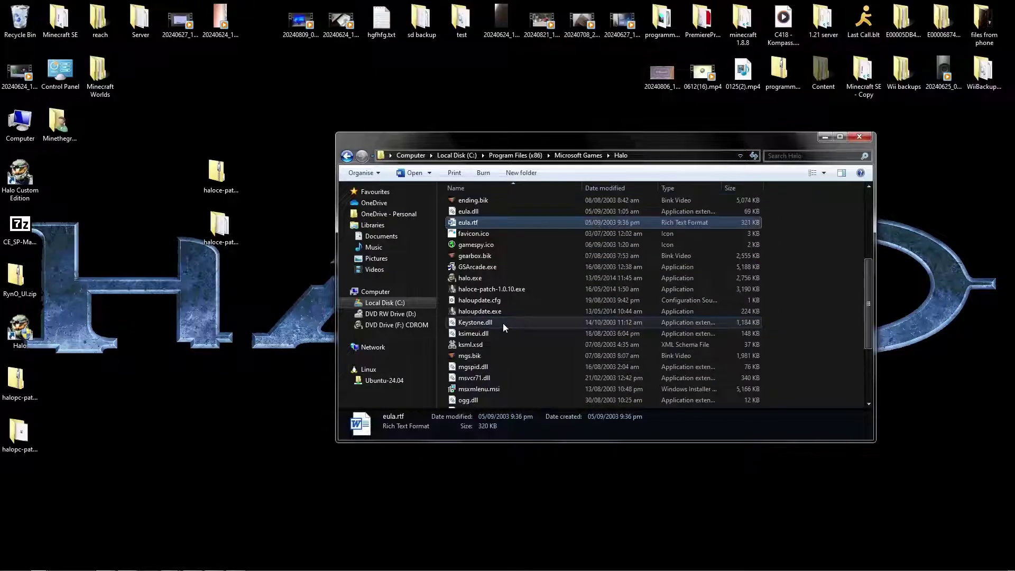
pyautogui.click(489, 256)
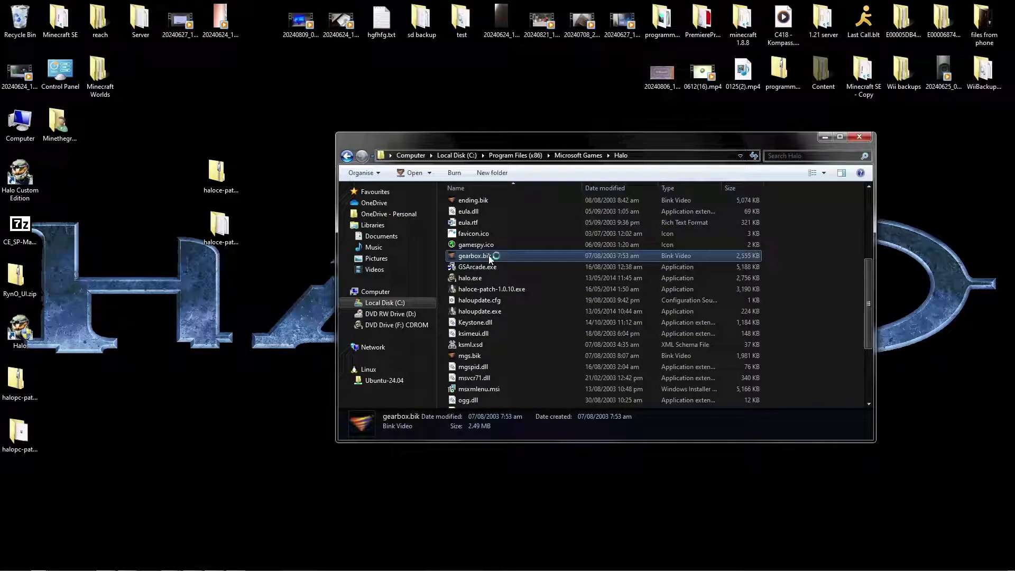
pyautogui.doubleClick(489, 255)
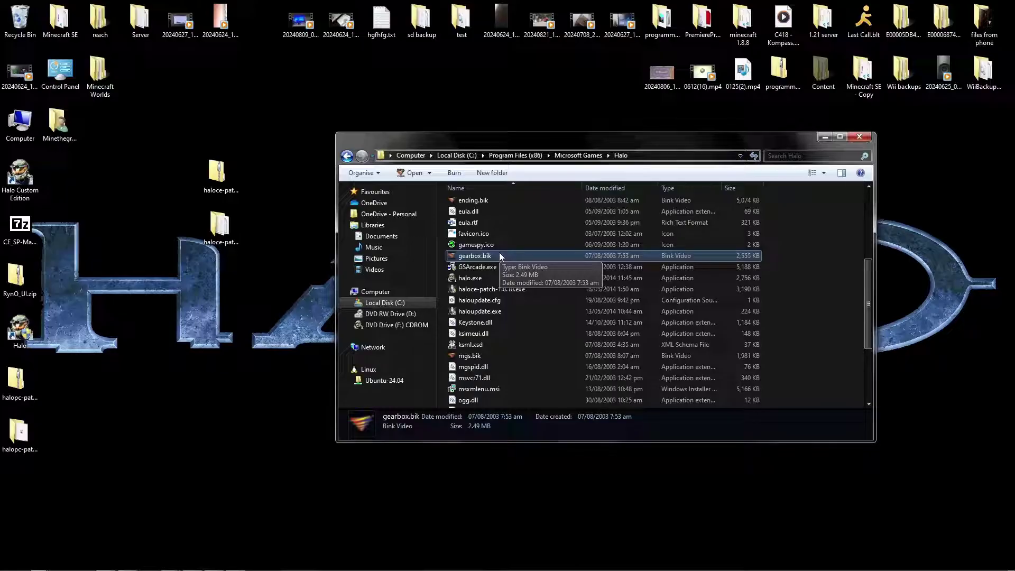
pyautogui.moveTo(499, 255); pyautogui.dragTo(267, 260)
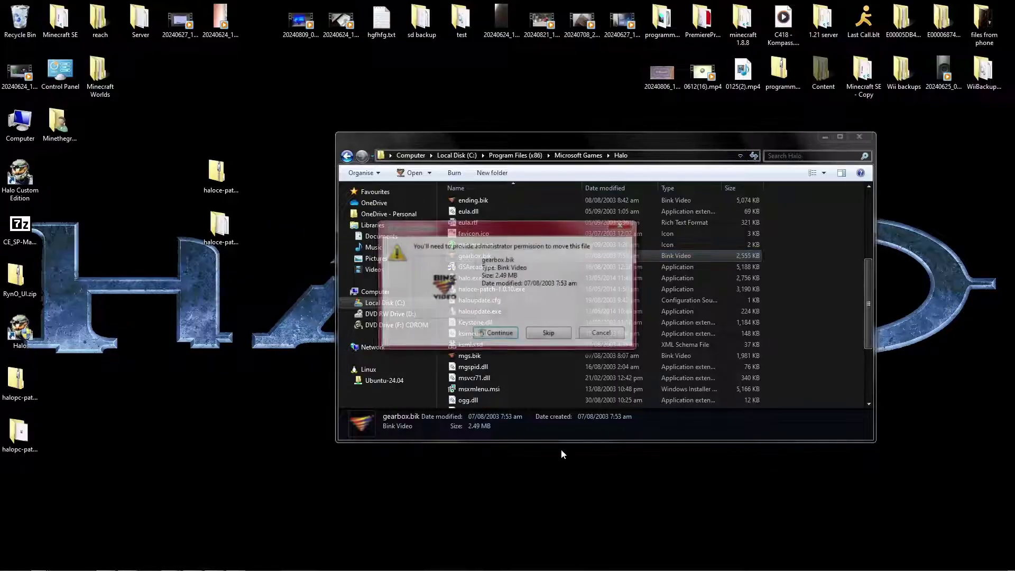
pyautogui.click(487, 334)
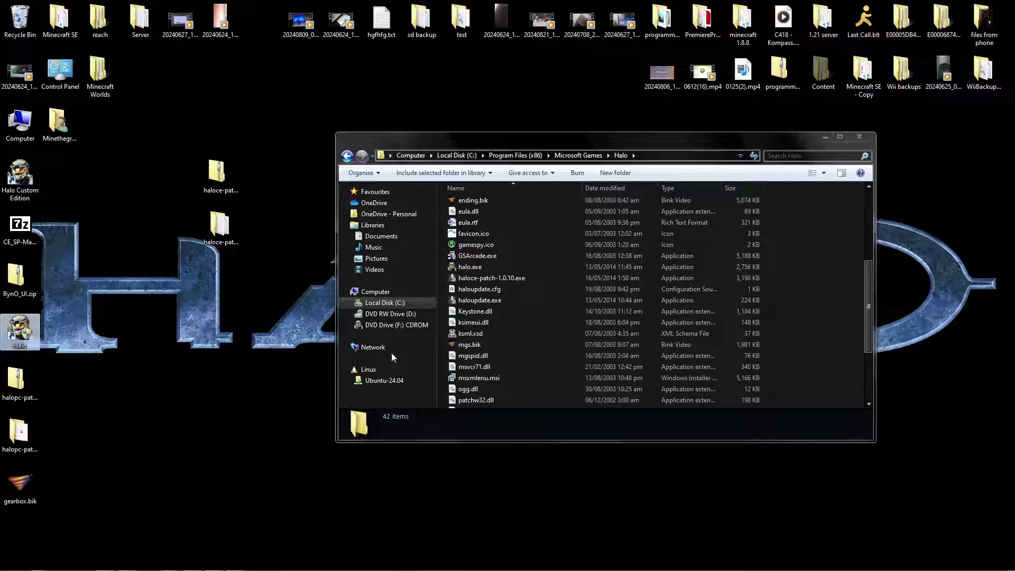
# Preview bungie.mp4 and the original bungie.bik in the Halo folder, closing each player after viewing
pyautogui.scroll(2, 496, 355)
pyautogui.scroll(2, 496, 357)
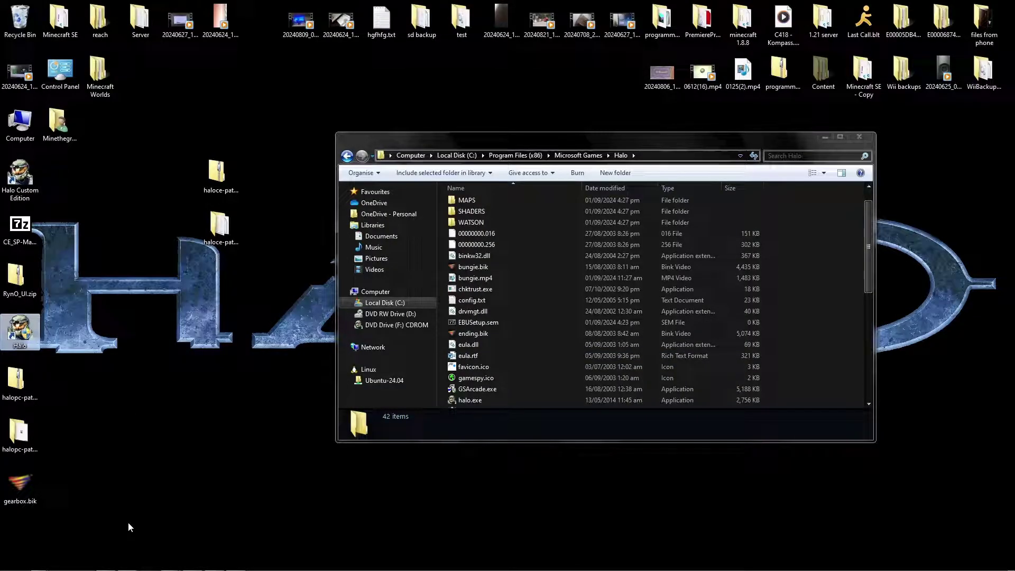
pyautogui.click(482, 267)
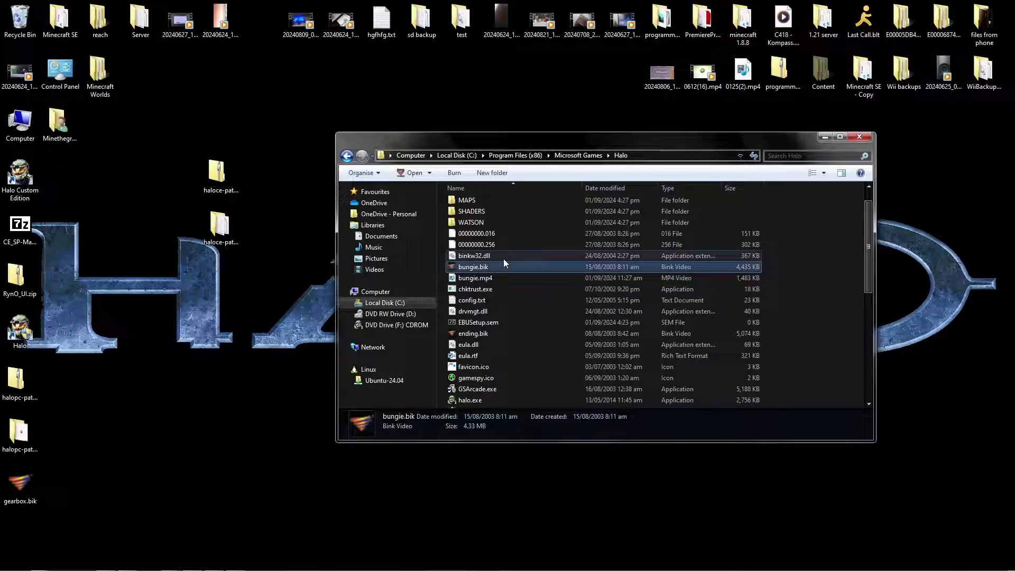
pyautogui.moveTo(483, 267); pyautogui.dragTo(474, 287)
pyautogui.doubleClick(471, 281)
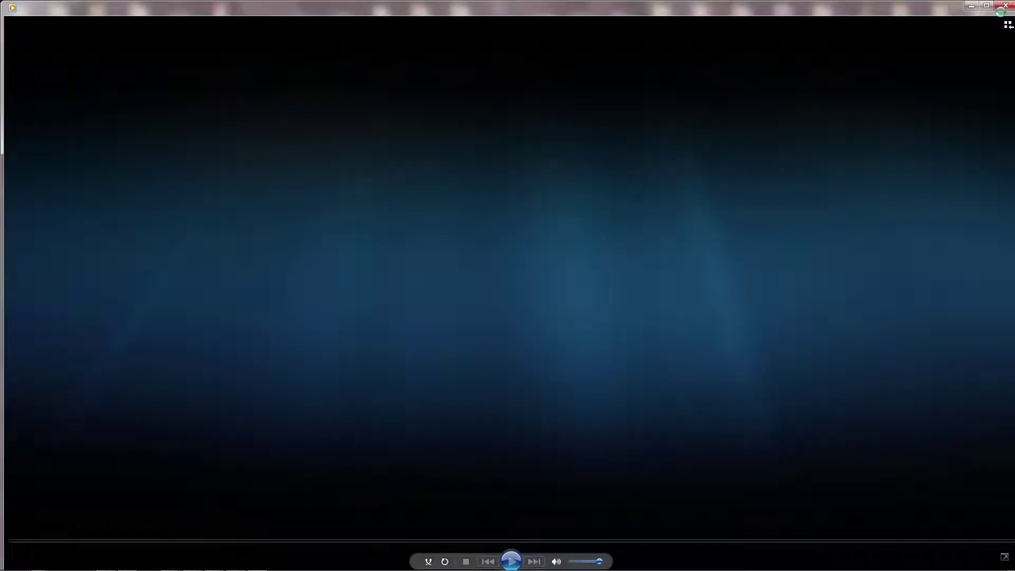
pyautogui.click(986, 6)
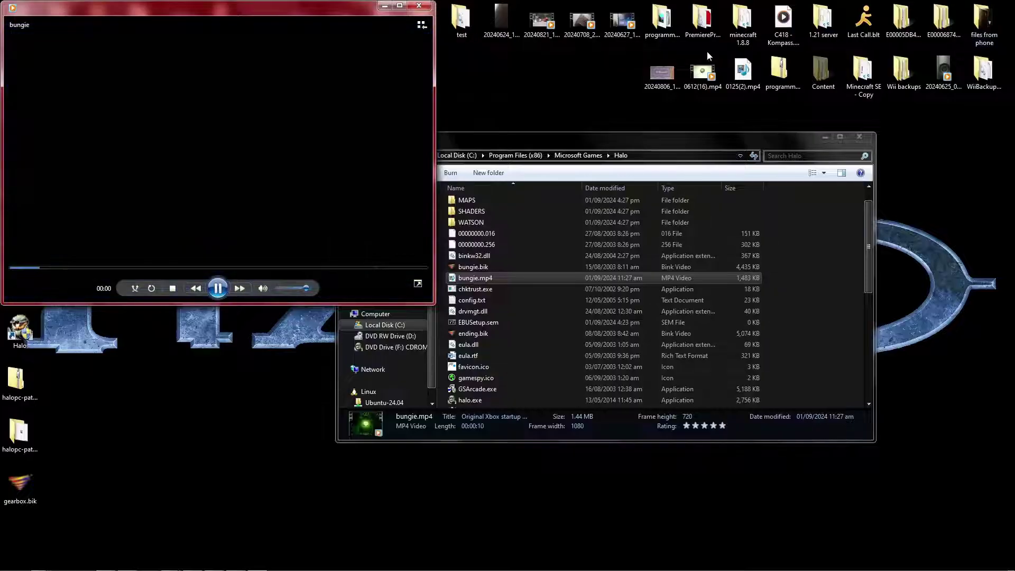
pyautogui.click(408, 7)
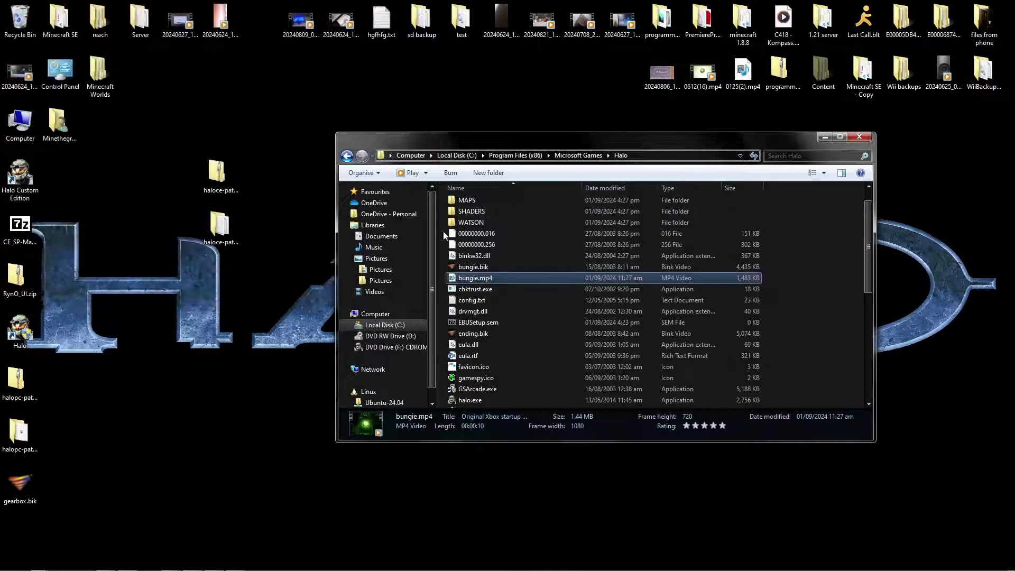
pyautogui.doubleClick(474, 267)
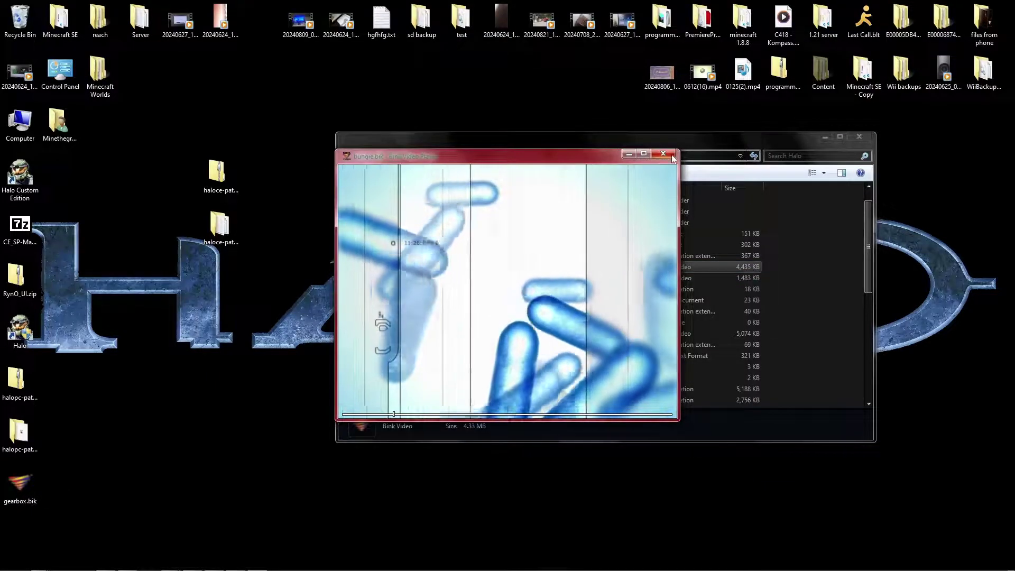
pyautogui.click(663, 154)
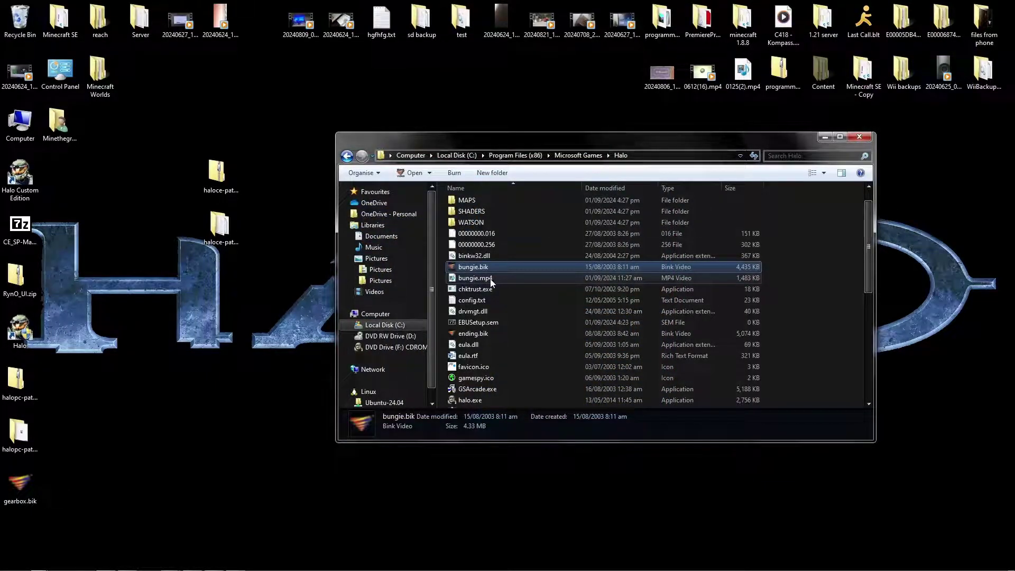
# Play bungie.mp4 again, pause it, rewind to the beginning and close the player
pyautogui.doubleClick(490, 278)
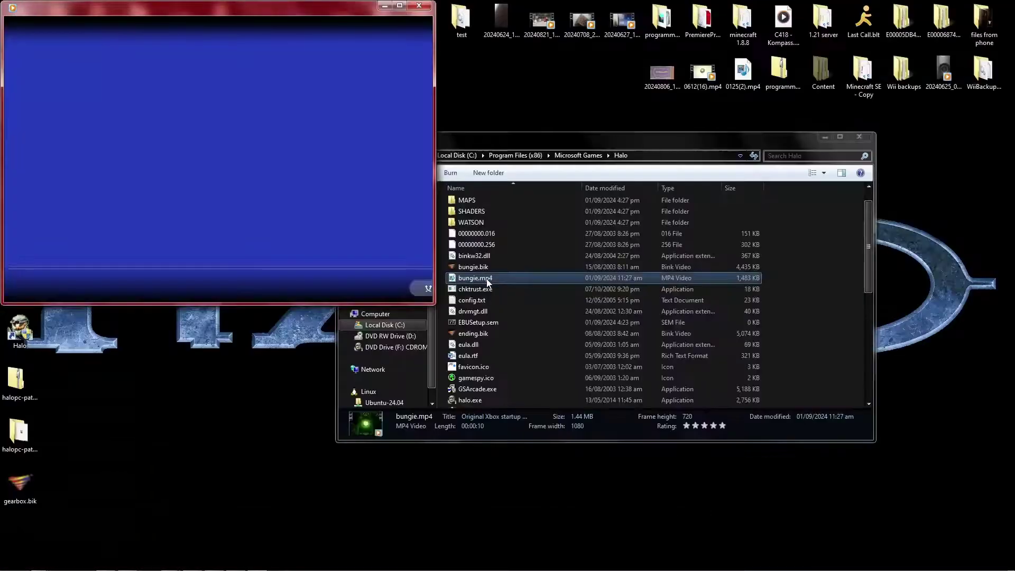
pyautogui.click(222, 294)
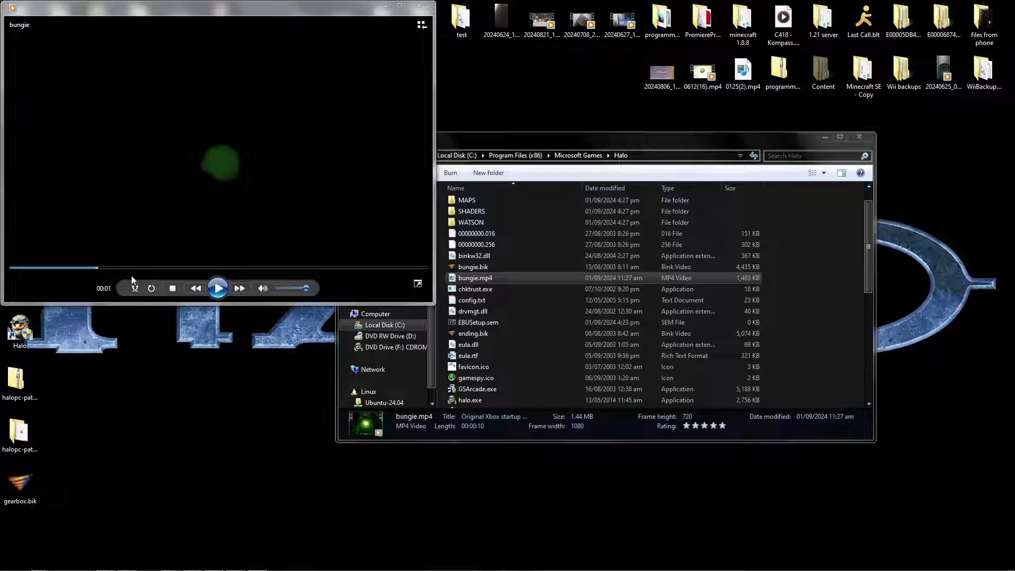
pyautogui.moveTo(94, 270); pyautogui.dragTo(11, 272)
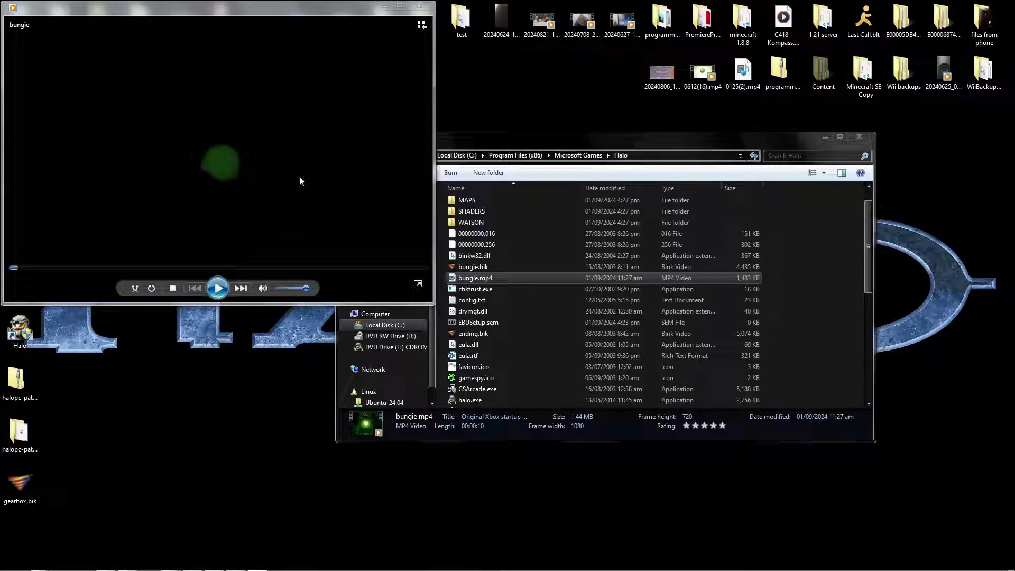
pyautogui.click(420, 7)
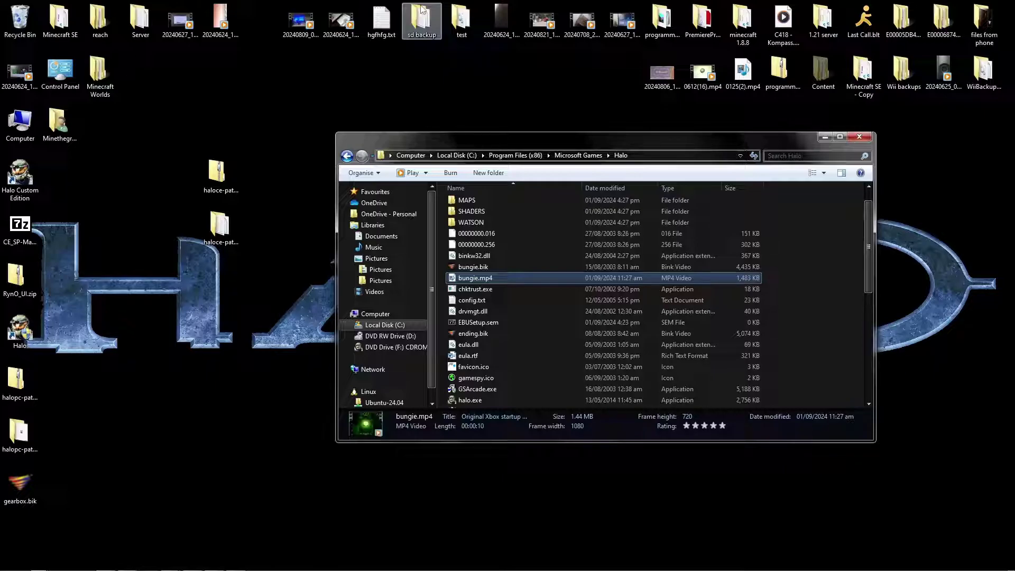
# Find the Bink and Smacker program group among the installed programs and launch RAD Video Tools
pyautogui.press('super')
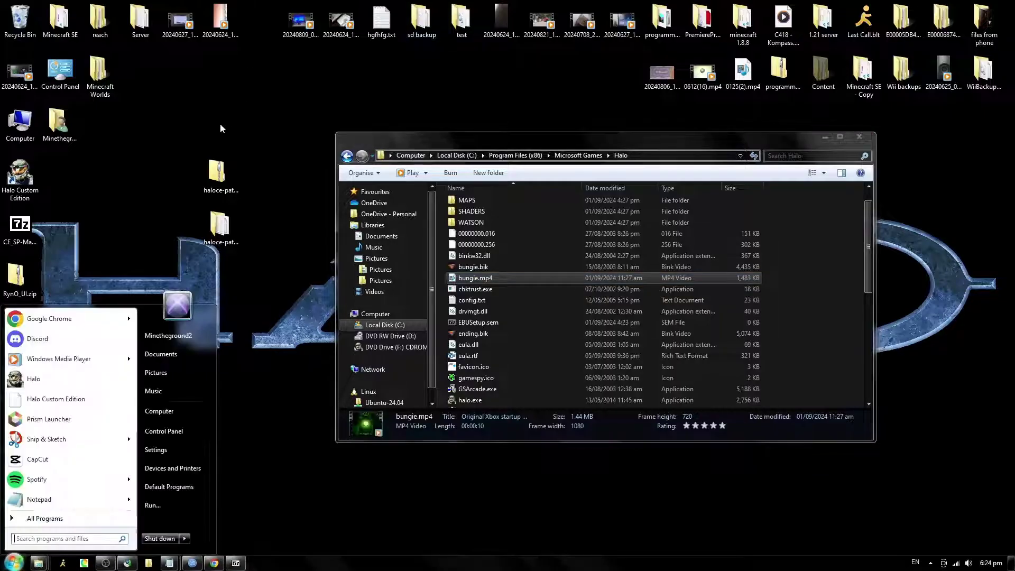
pyautogui.click(62, 519)
pyautogui.scroll(-10, 84, 446)
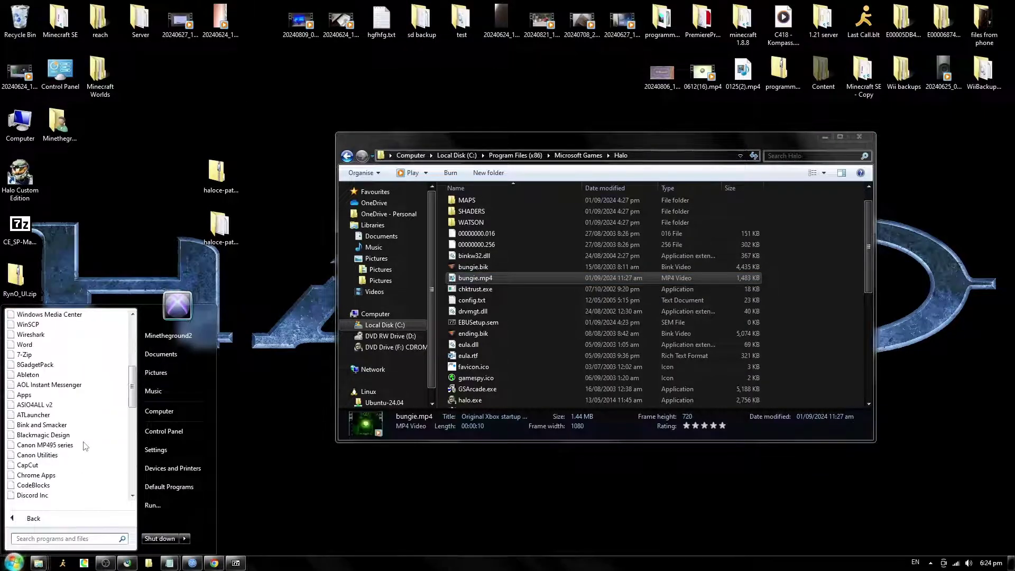
pyautogui.scroll(10, 84, 445)
pyautogui.click(50, 415)
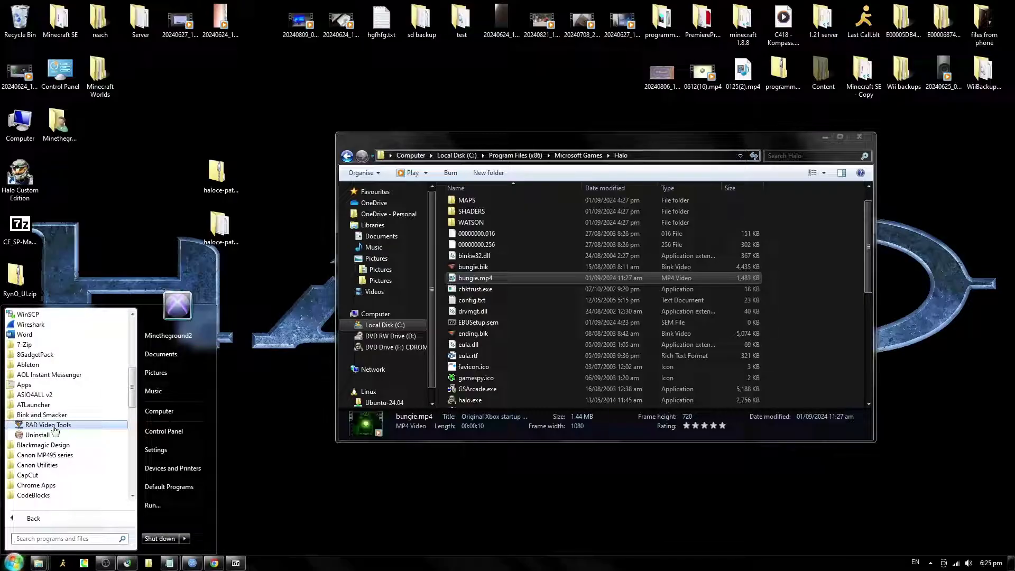
pyautogui.click(53, 425)
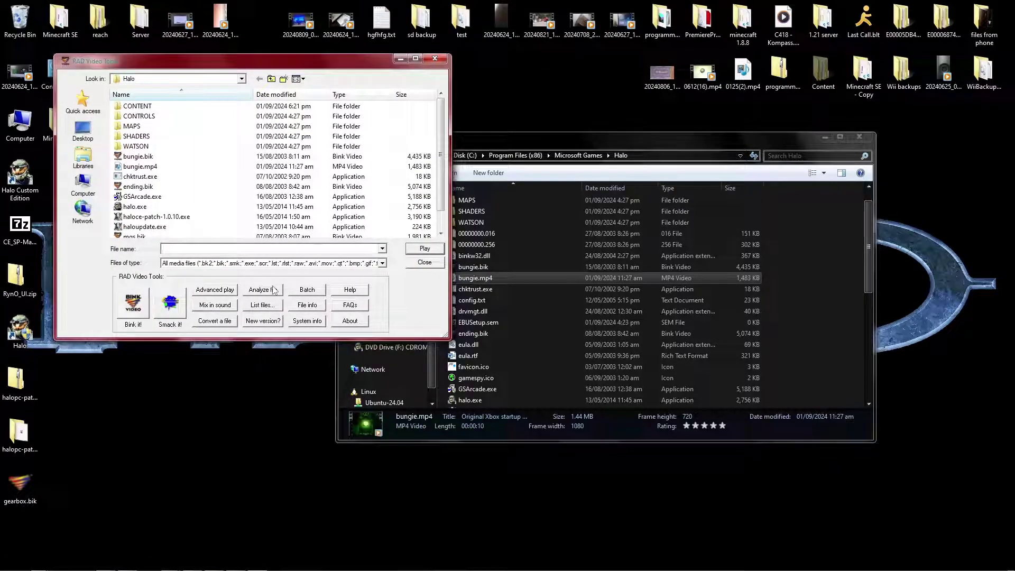
pyautogui.click(233, 323)
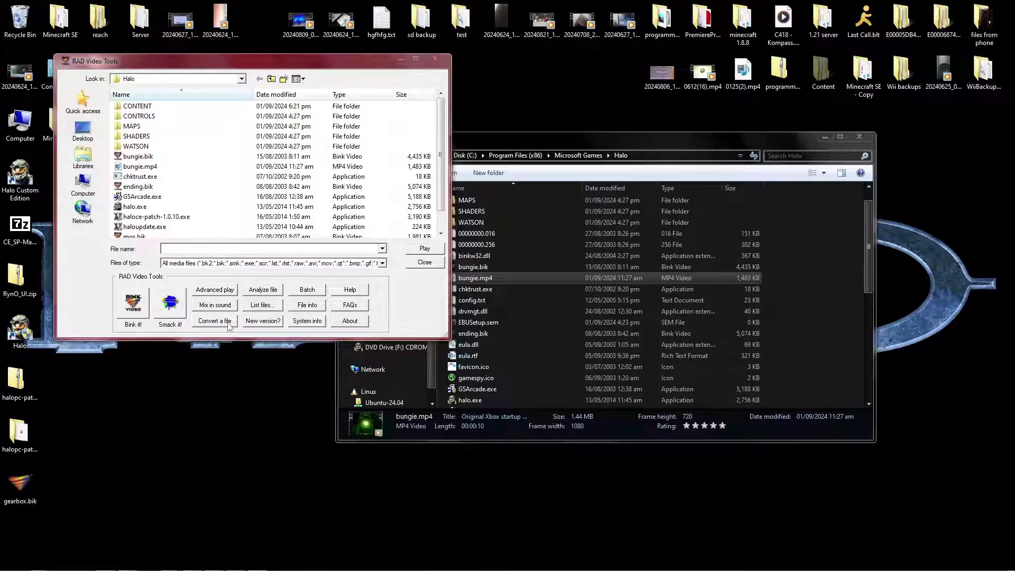
pyautogui.click(545, 330)
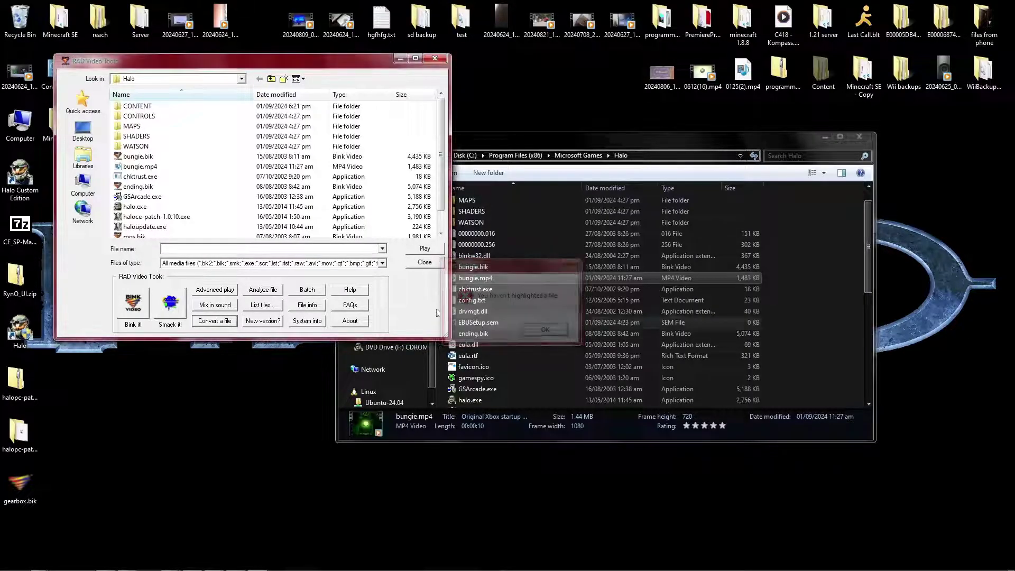
pyautogui.click(140, 166)
pyautogui.click(210, 321)
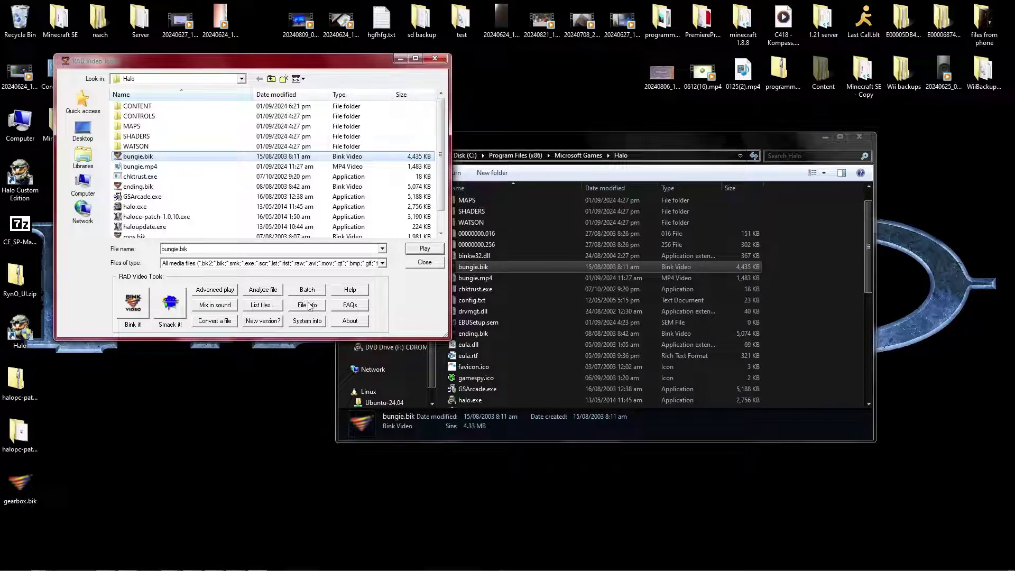
# Examine the file information of bungie.bik, place its Notepad copy beside RAD Video Tools and close the information dialog
pyautogui.click(306, 305)
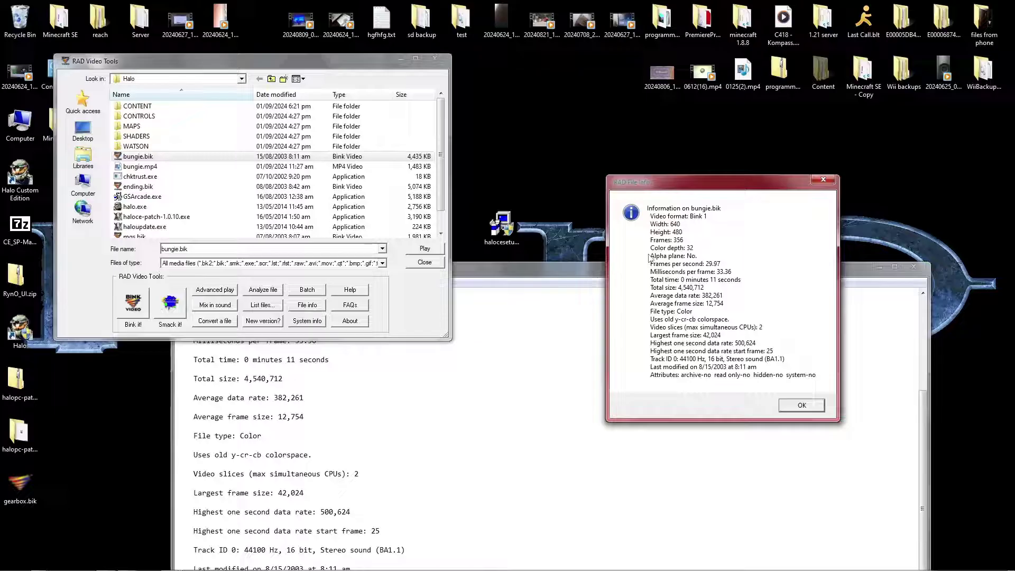
pyautogui.click(555, 288)
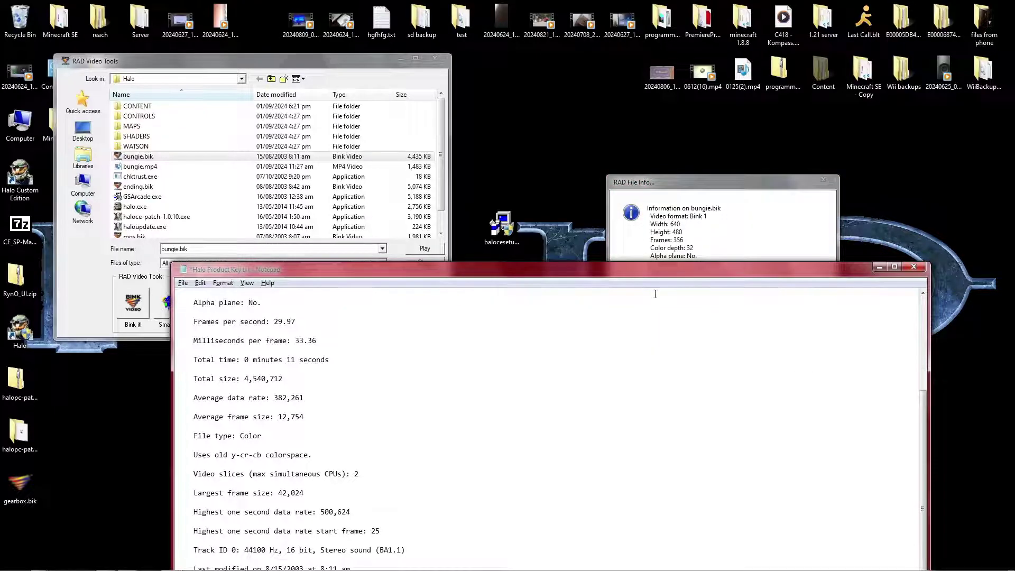
pyautogui.scroll(2, 529, 370)
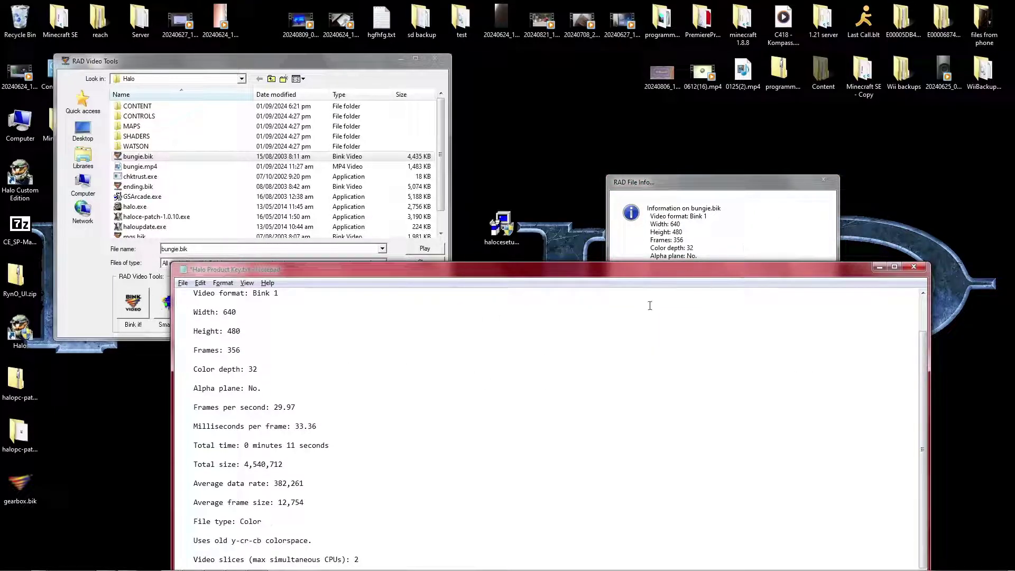
pyautogui.scroll(1, 582, 380)
pyautogui.moveTo(446, 273); pyautogui.dragTo(705, 193)
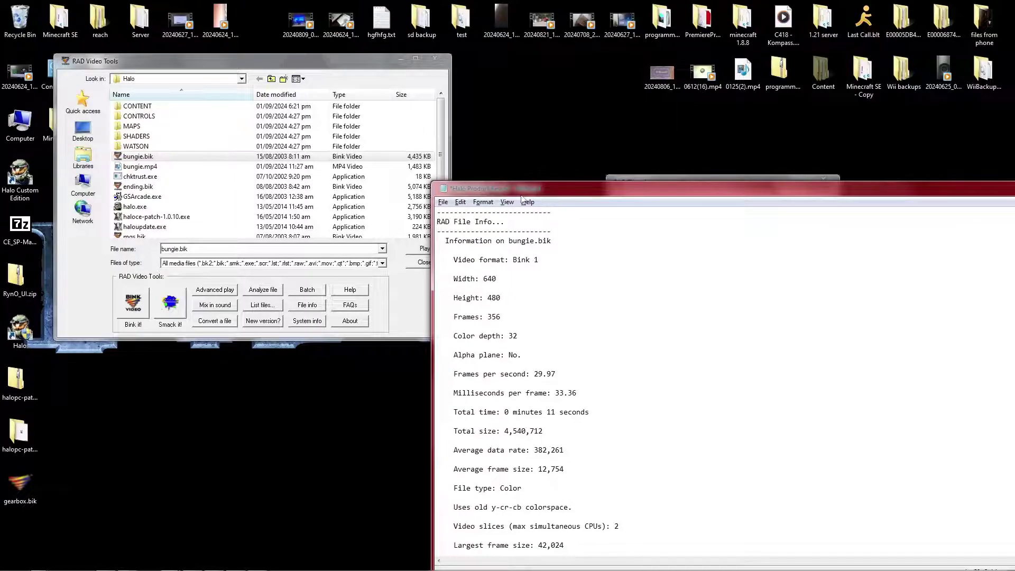
pyautogui.moveTo(522, 195); pyautogui.dragTo(667, 152)
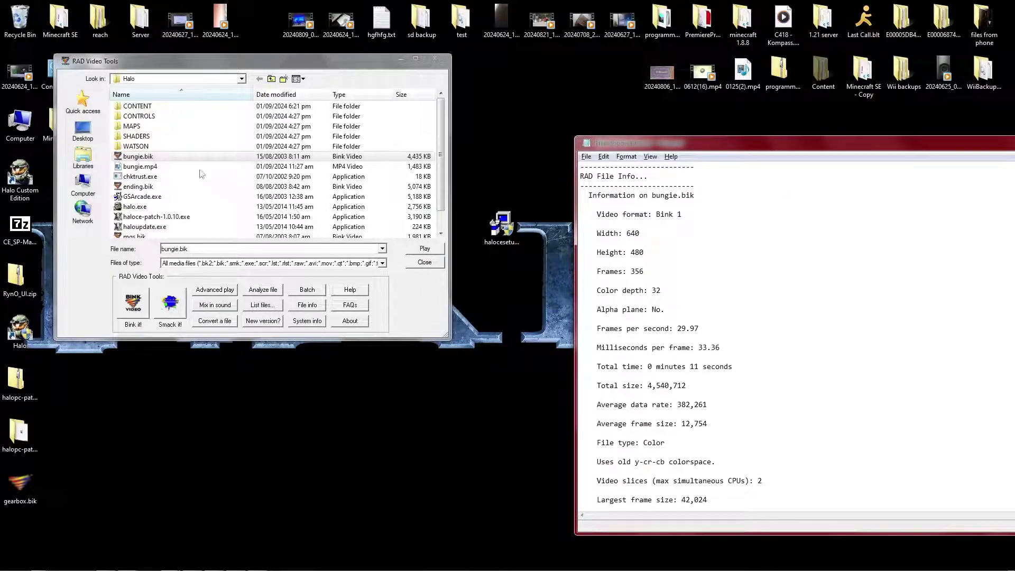
pyautogui.click(179, 165)
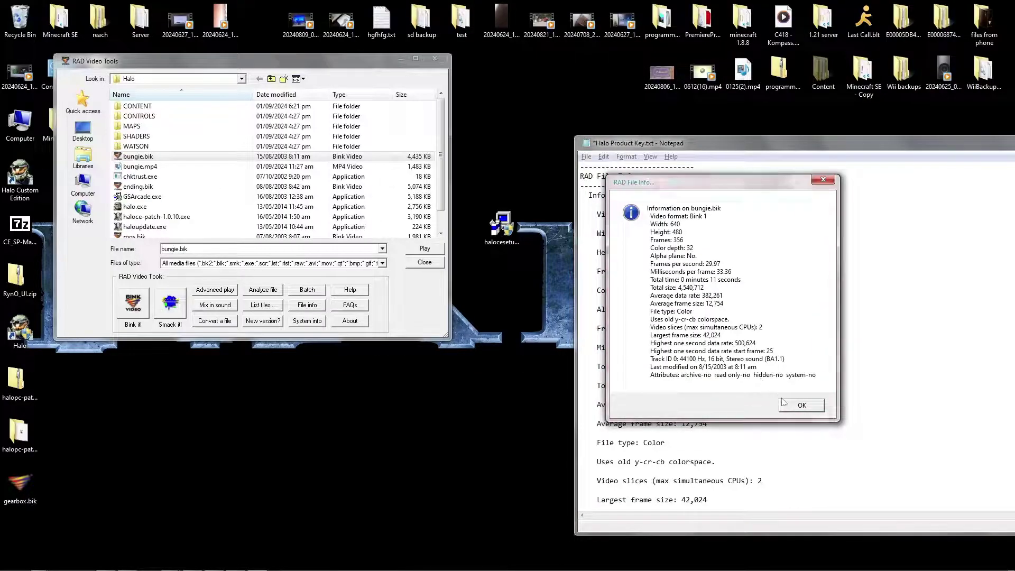
pyautogui.press('Return')
# Compress bungie.mp4 with Bink at 640 x 480, outputting bungie.bik to the Desktop
pyautogui.click(133, 304)
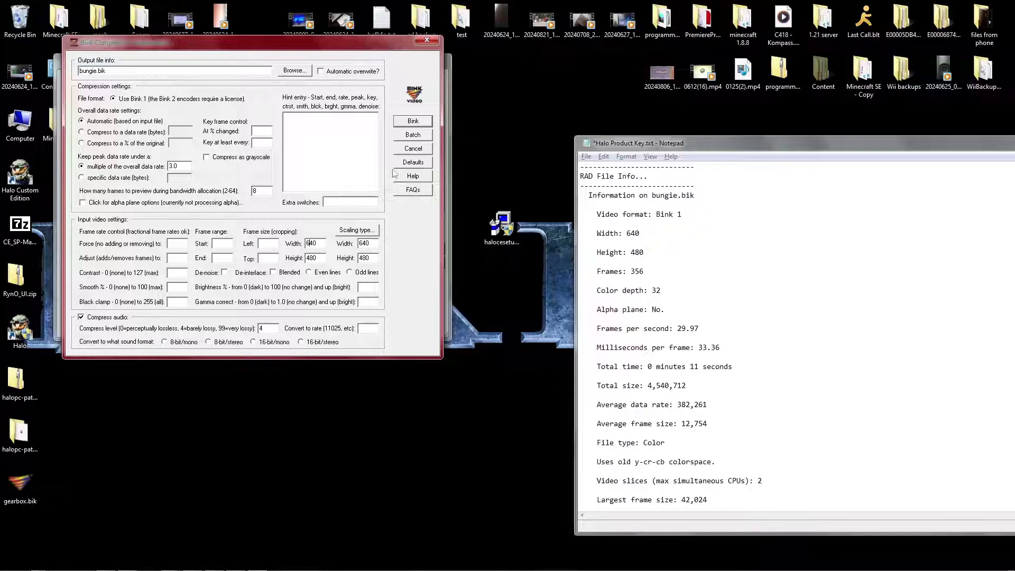
pyautogui.click(294, 71)
pyautogui.click(489, 323)
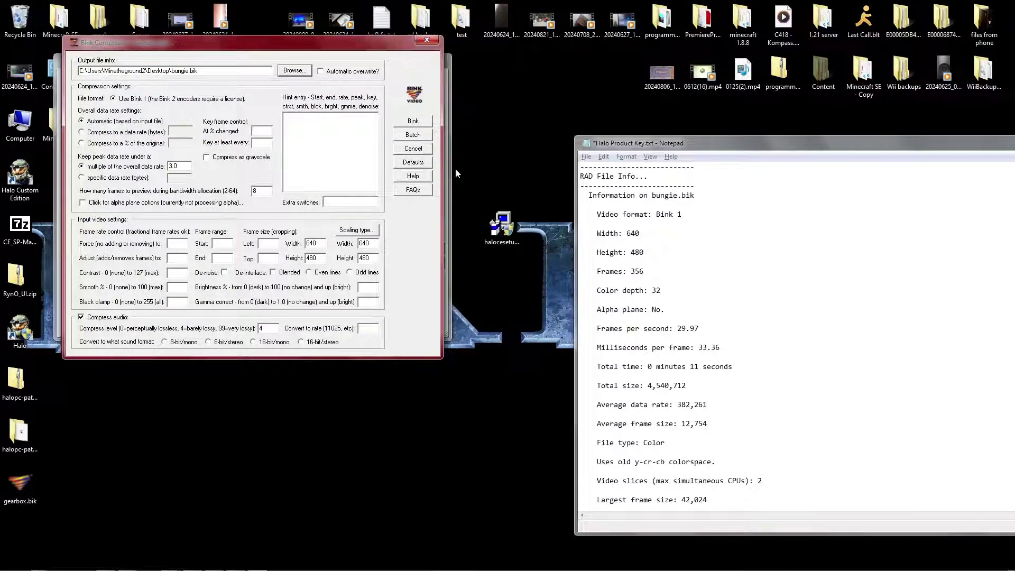
pyautogui.click(412, 121)
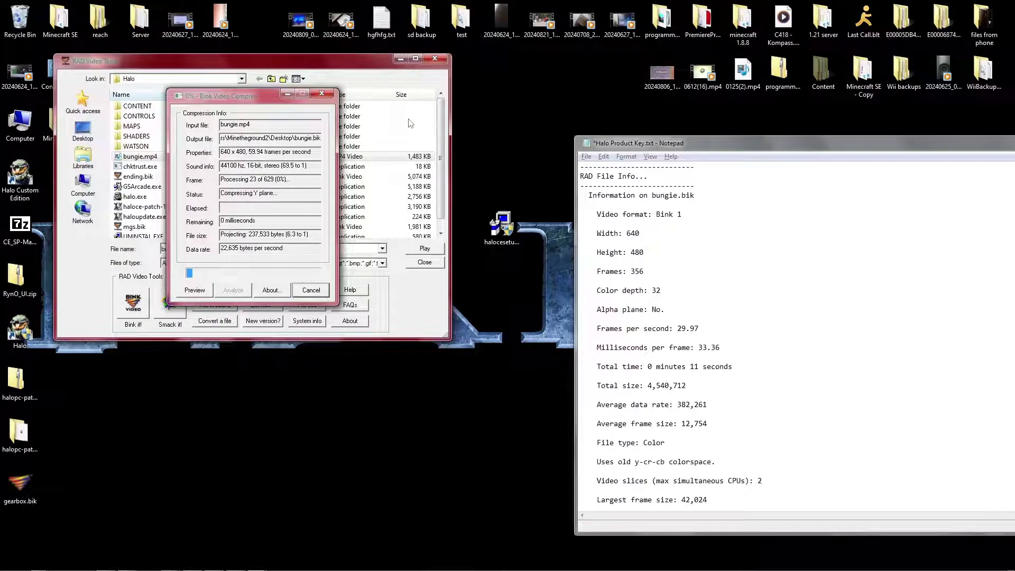
# Move the new bungie.bik from the Desktop into the retail Halo folder, granting administrator permission
pyautogui.moveTo(39, 563)
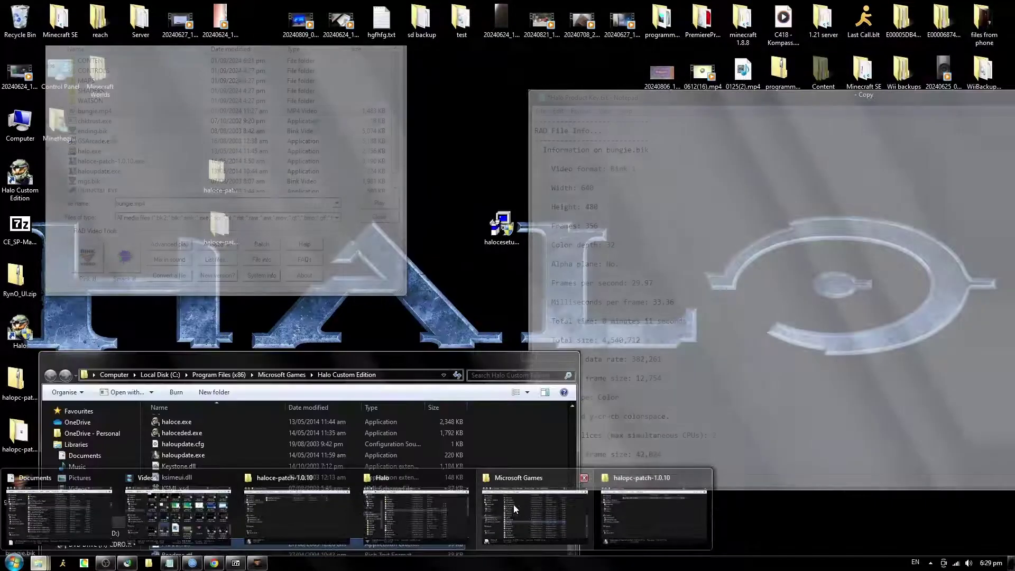
pyautogui.moveTo(414, 493)
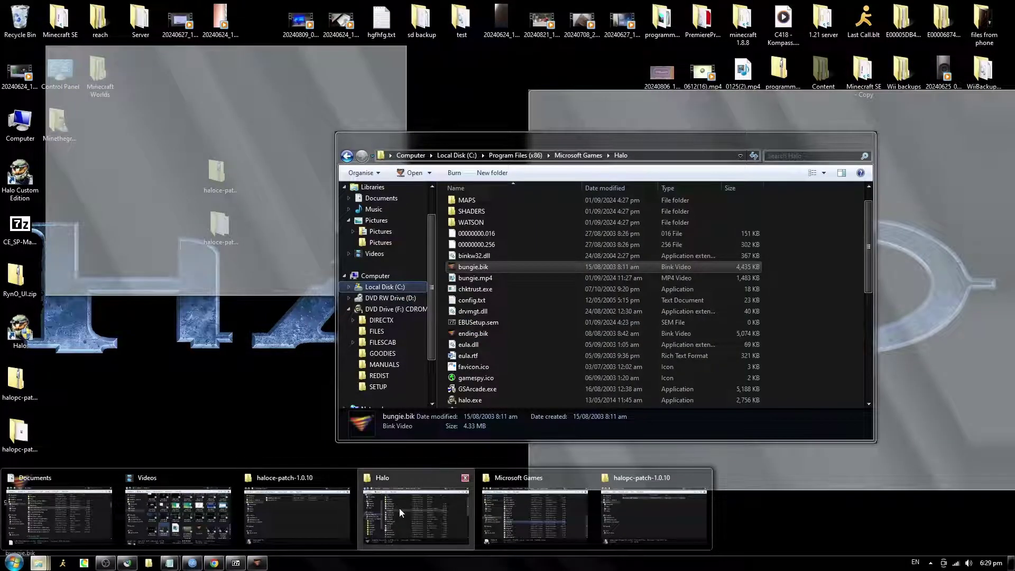
pyautogui.click(398, 509)
pyautogui.moveTo(12, 535); pyautogui.dragTo(443, 299)
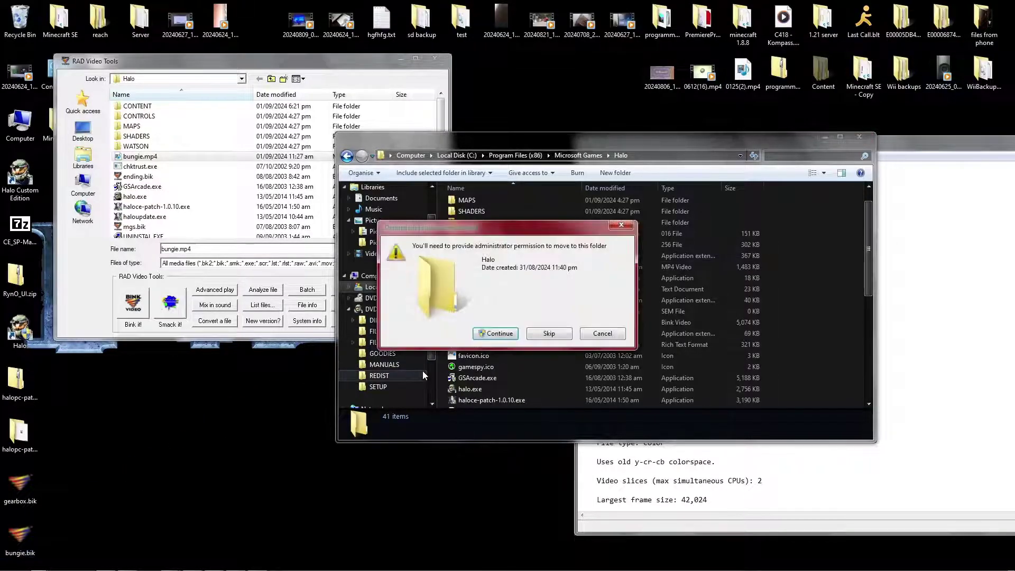
pyautogui.click(486, 335)
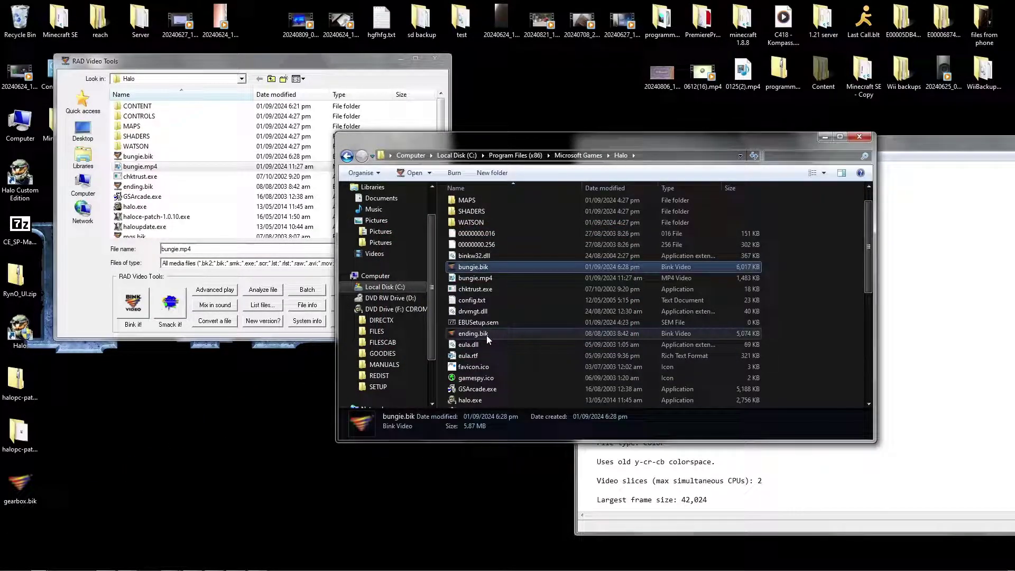
# Close the Halo folder, RAD Video Tools and the Notepad file, discarding the unsaved notes
pyautogui.scroll(-1, 576, 268)
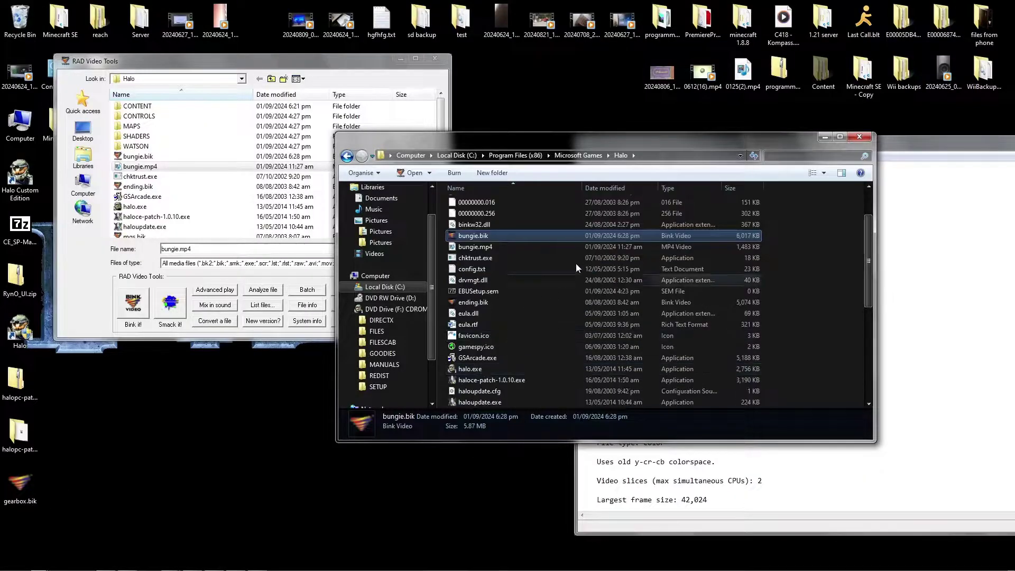
pyautogui.click(859, 137)
pyautogui.click(434, 59)
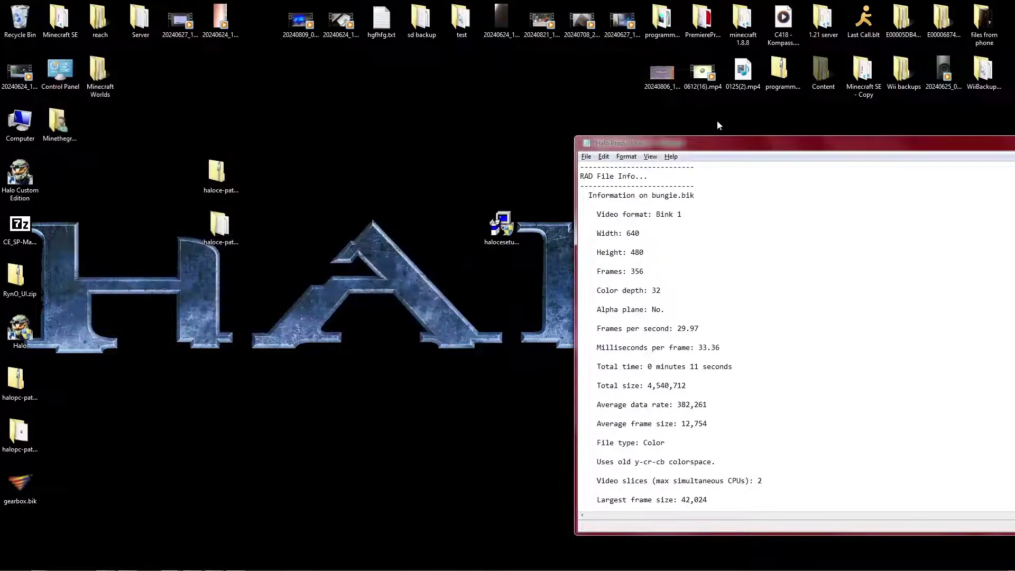
pyautogui.moveTo(742, 147); pyautogui.dragTo(192, 147)
pyautogui.click(768, 139)
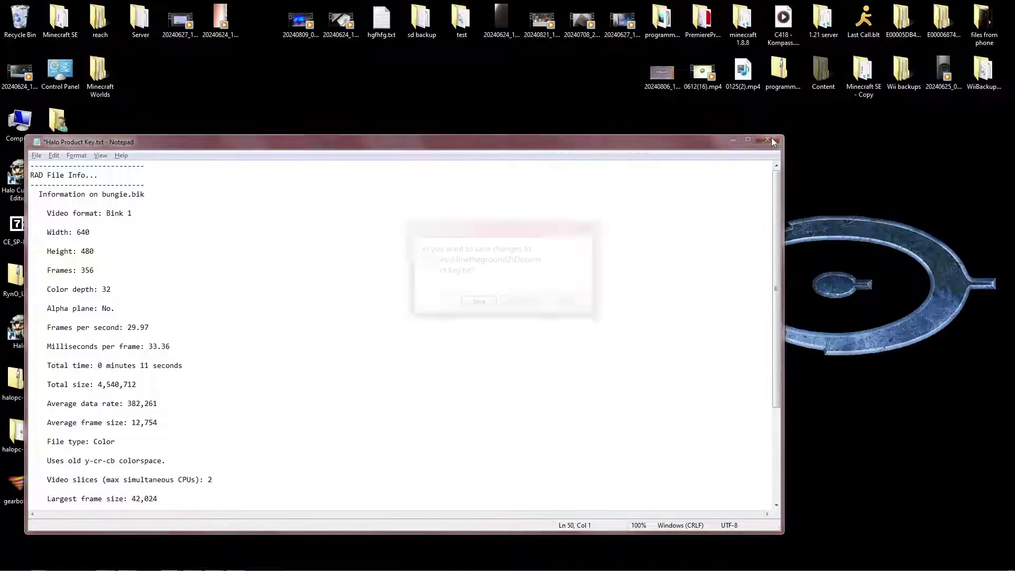
pyautogui.click(478, 302)
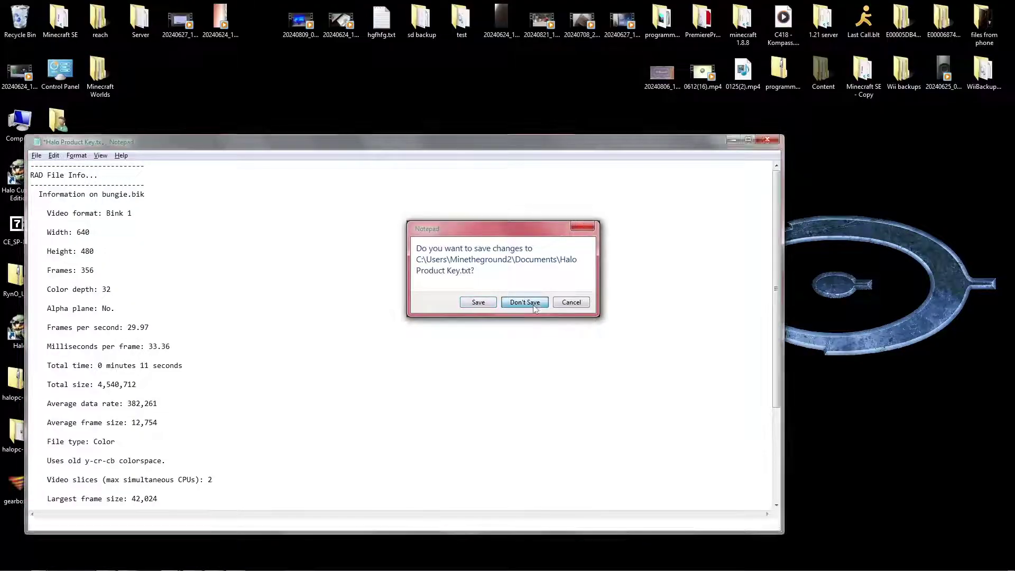
# Launch Halo: Combat Evolved from its desktop shortcut to test the replaced intro video
pyautogui.click(24, 341)
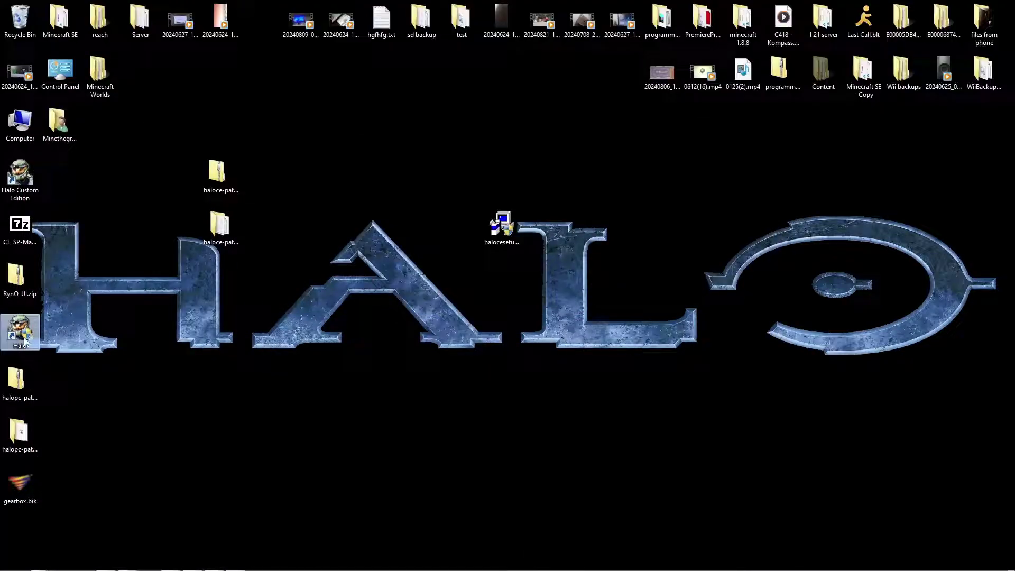
pyautogui.doubleClick(25, 341)
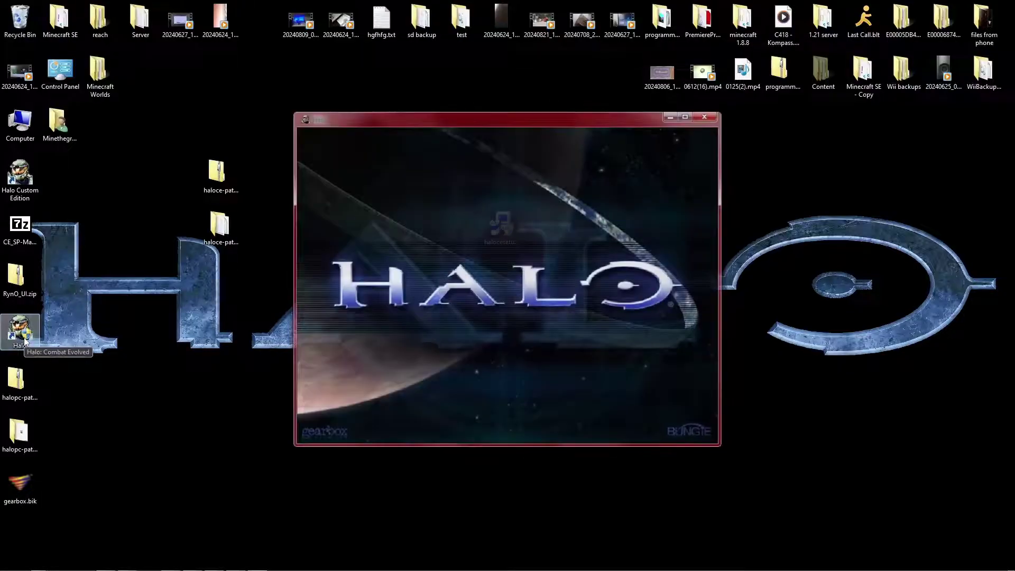